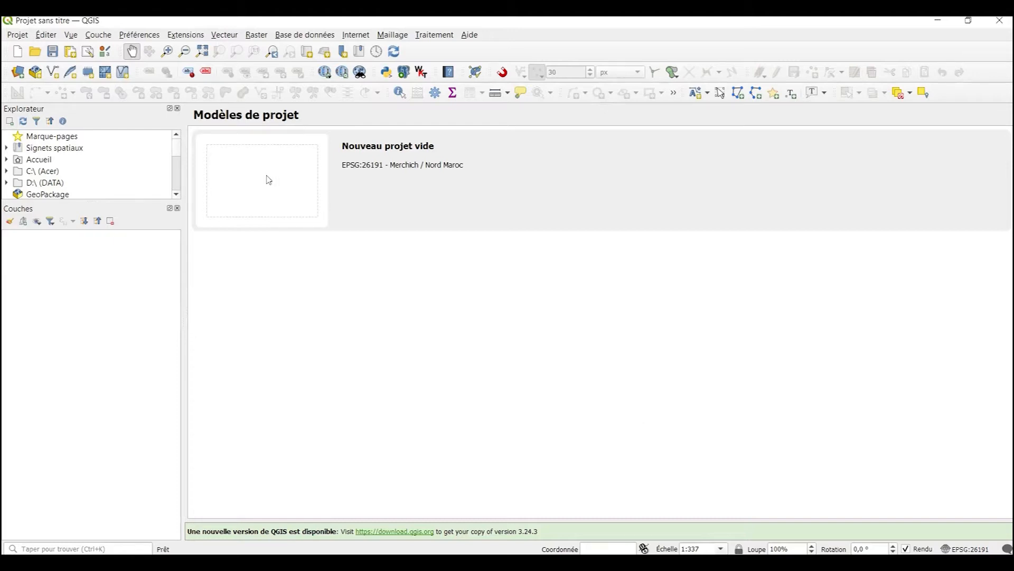
Start a new empty project and enlarge the Explorateur panel to show more data sources.
double_click(283, 197)
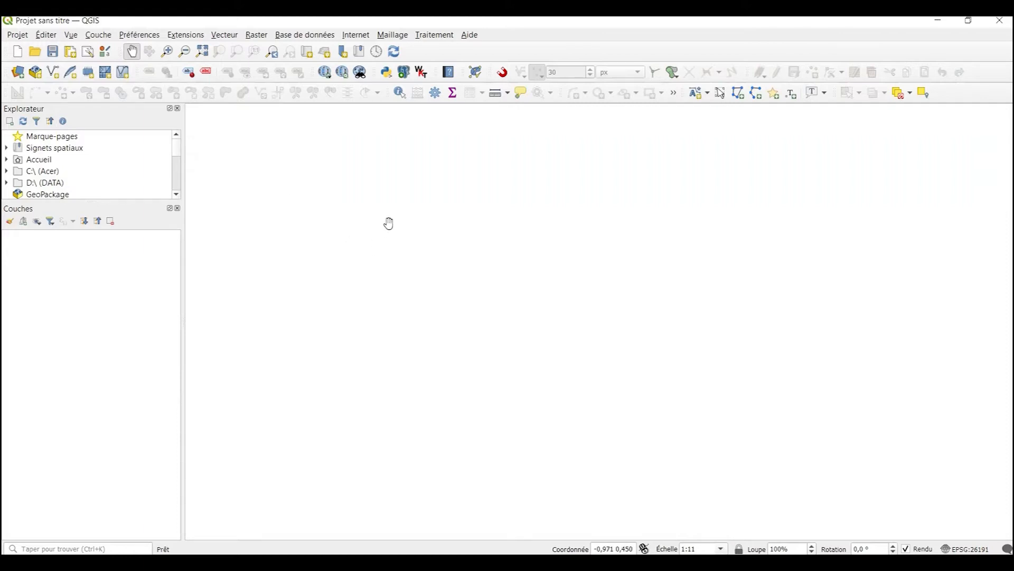
left_click_drag(111, 205, 104, 339)
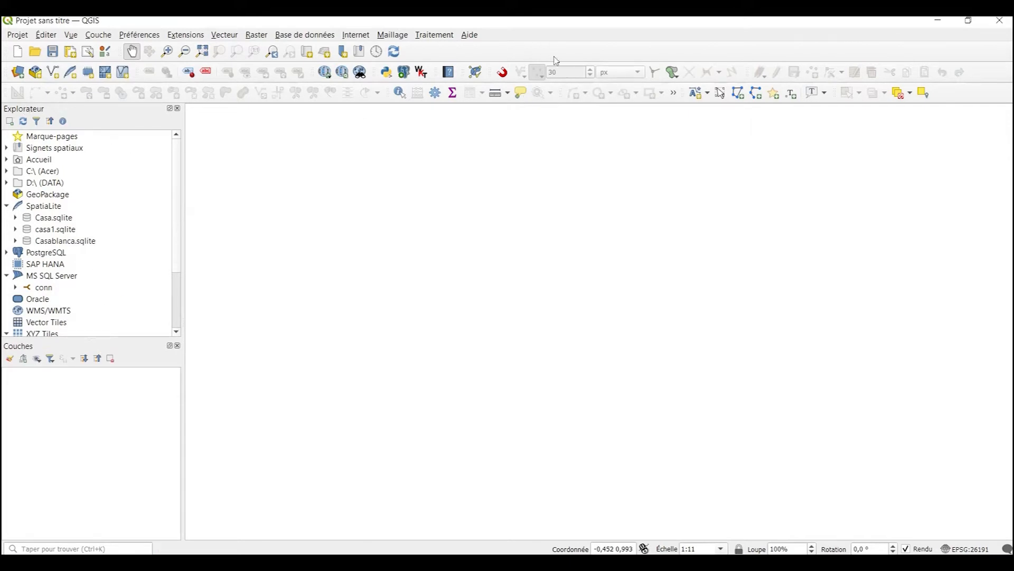
right_click(537, 55)
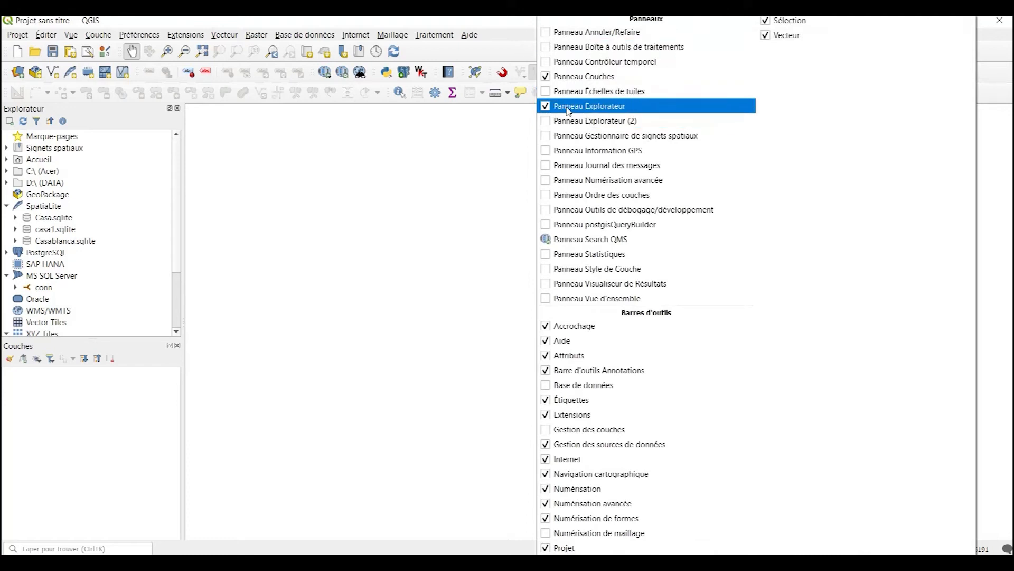
left_click(495, 49)
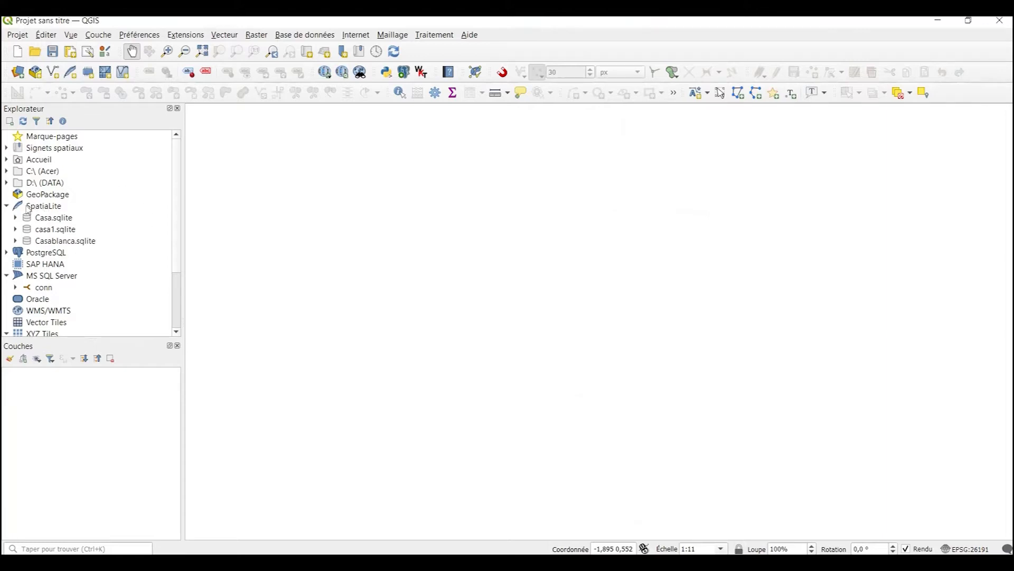
Create a SpatiaLite database named urbain_data on the DATA (D:) drive and expand its contents in the Explorateur.
left_click(8, 207)
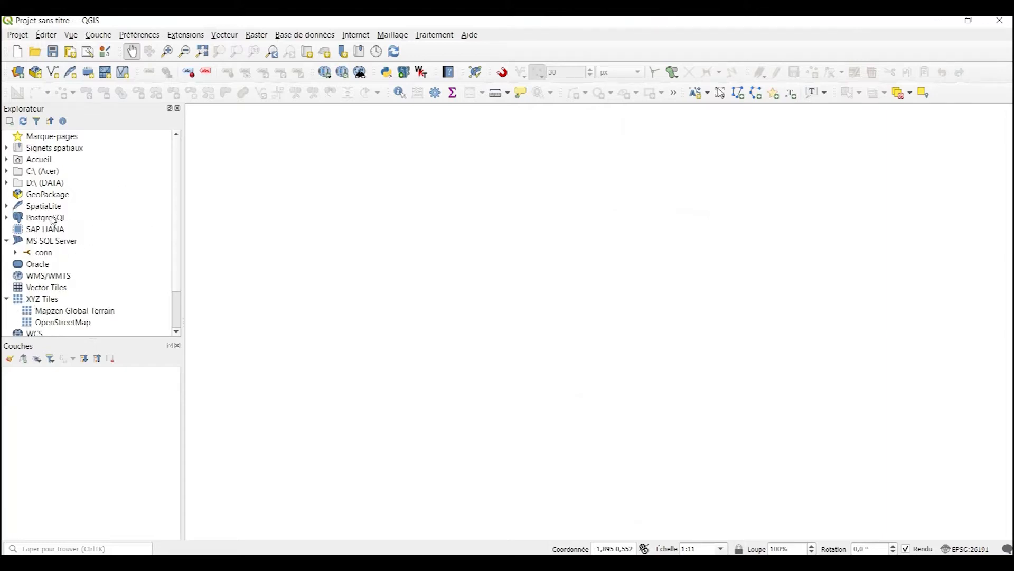
double_click(58, 207)
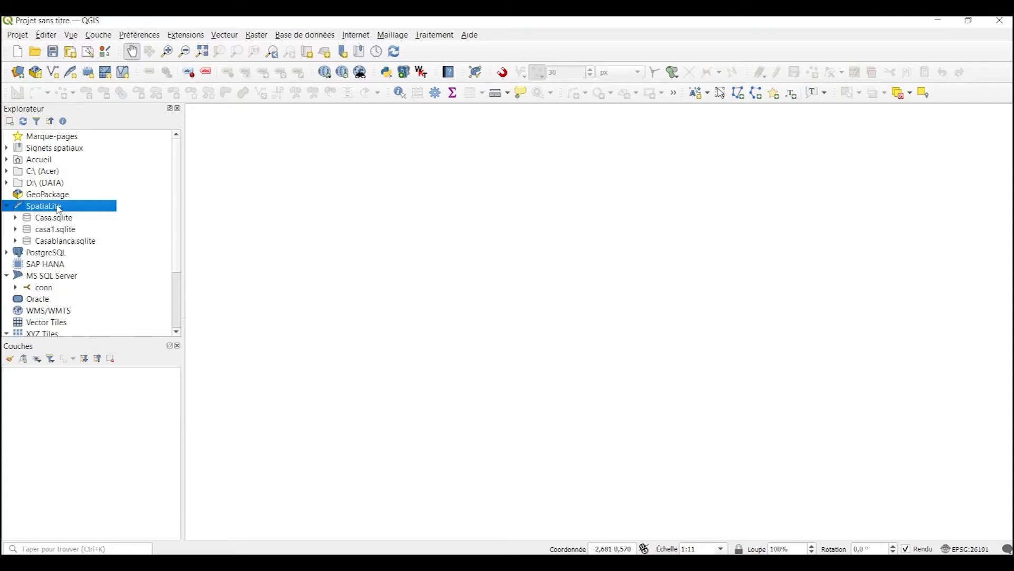
right_click(57, 206)
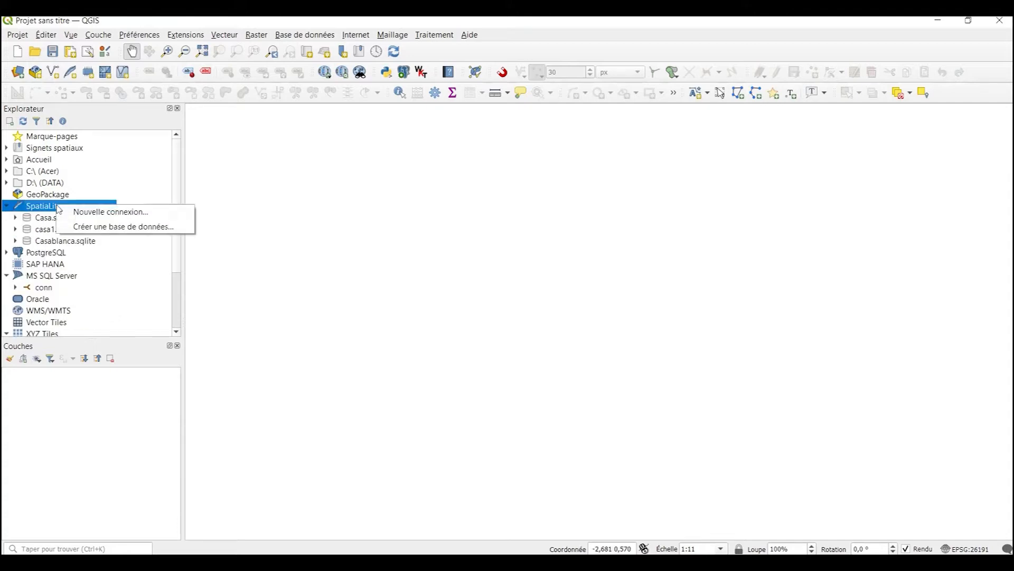
left_click(139, 227)
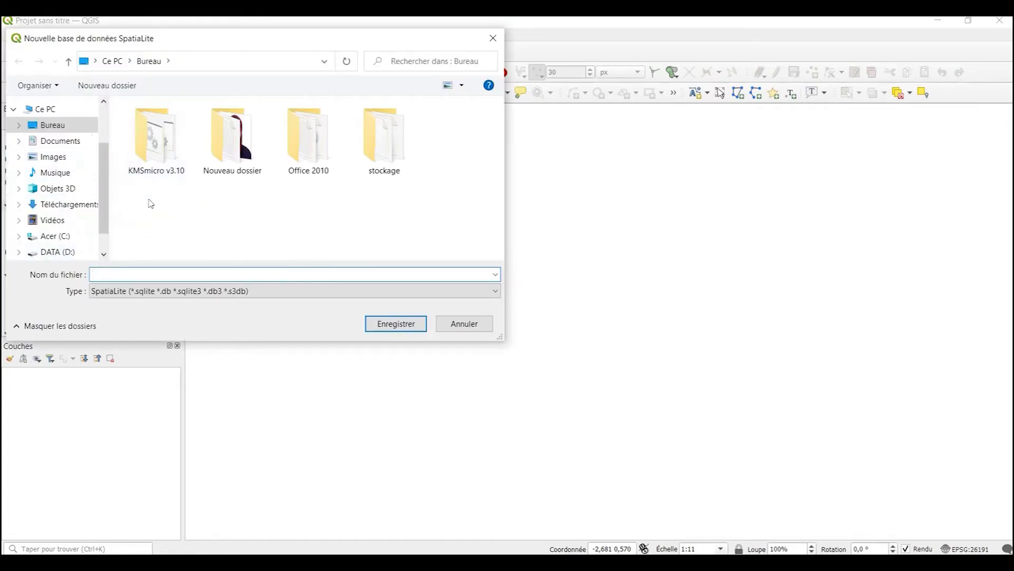
left_click(60, 252)
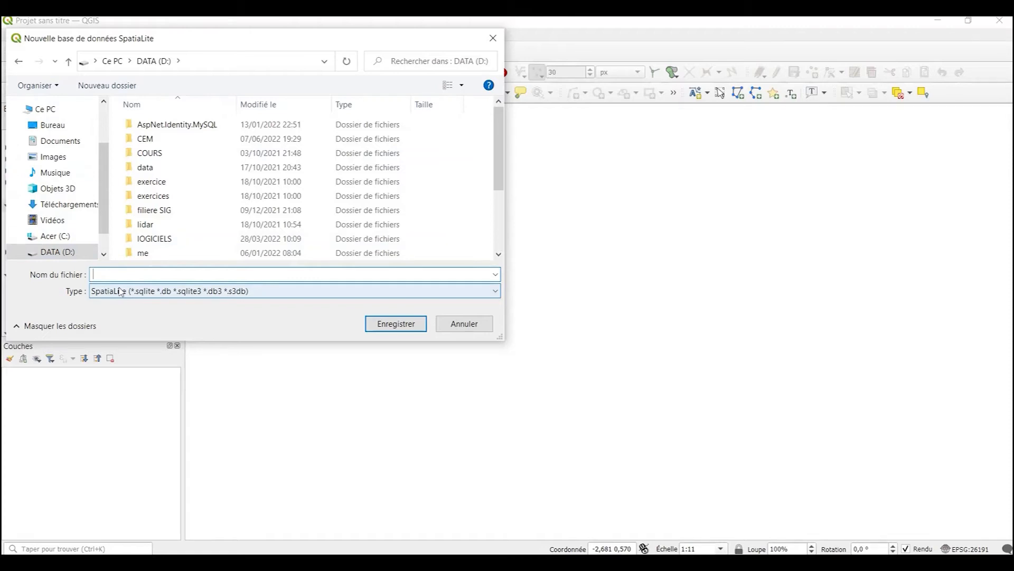
type("ain_dat")
left_click(402, 326)
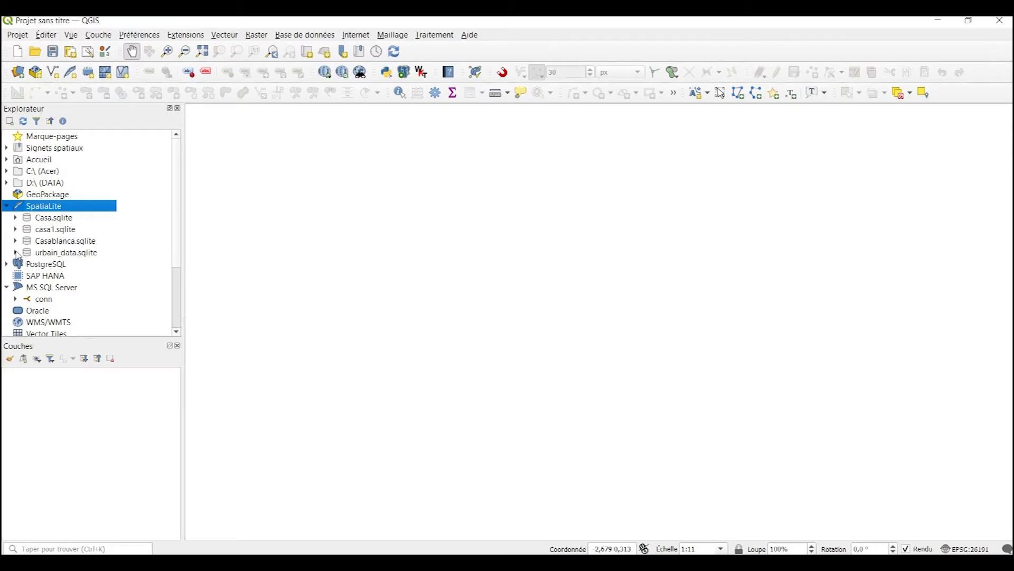
left_click(16, 252)
left_click(62, 254)
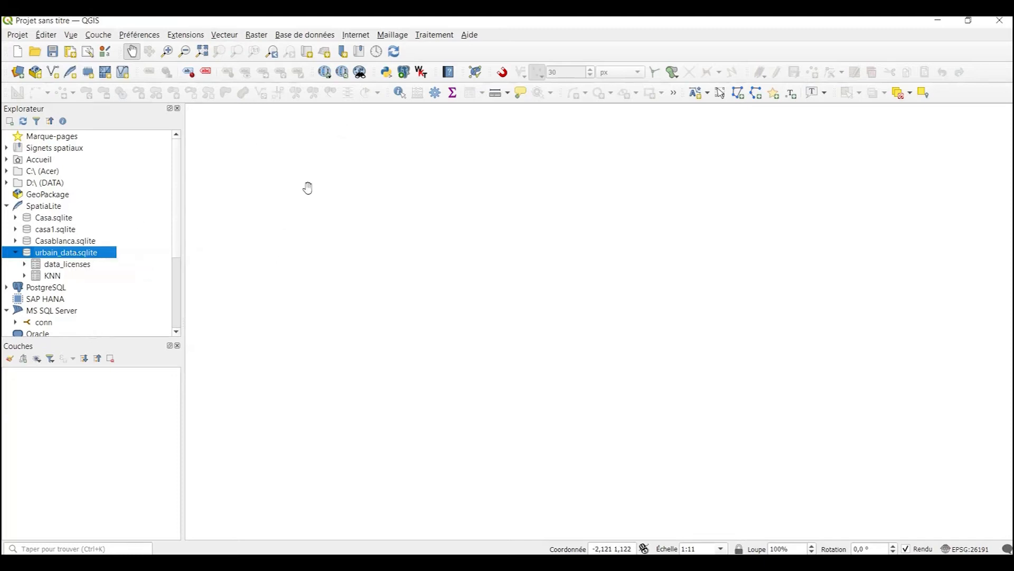
Open the database manager (Gestionnaire BD) and connect to the SpatiaLite database urbain_data.sqlite.
left_click(300, 37)
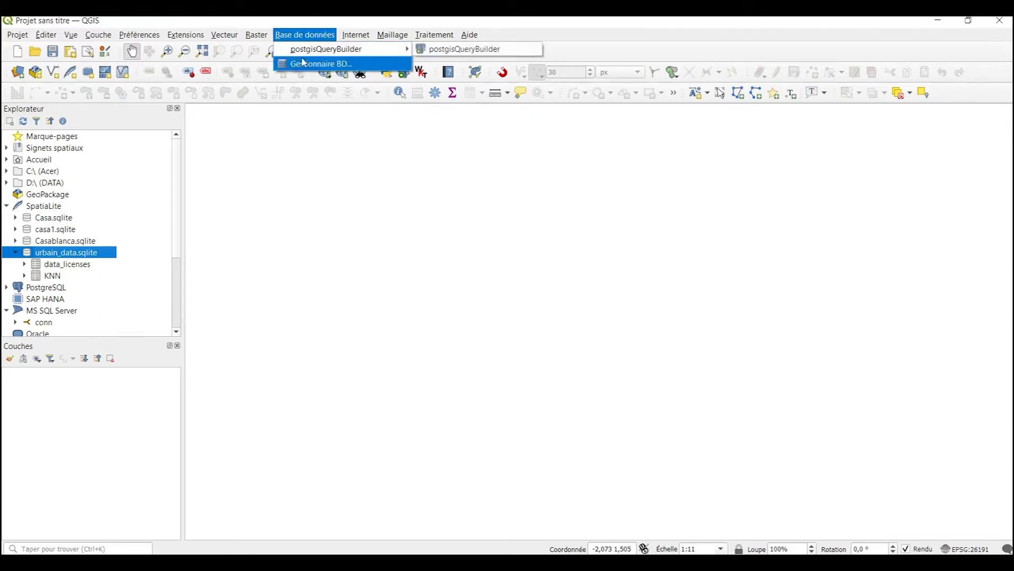
left_click(322, 64)
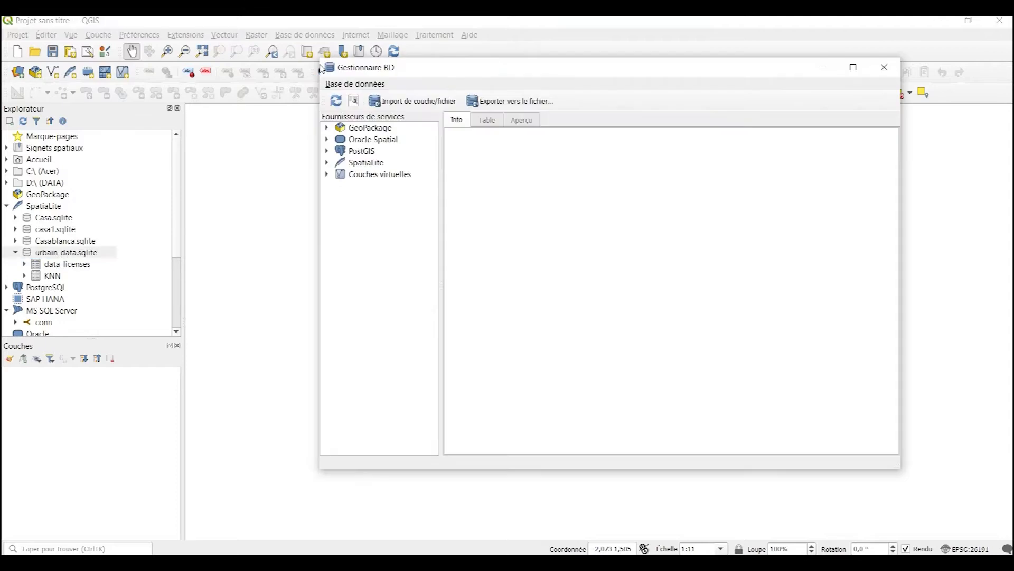
left_click_drag(374, 67, 283, 75)
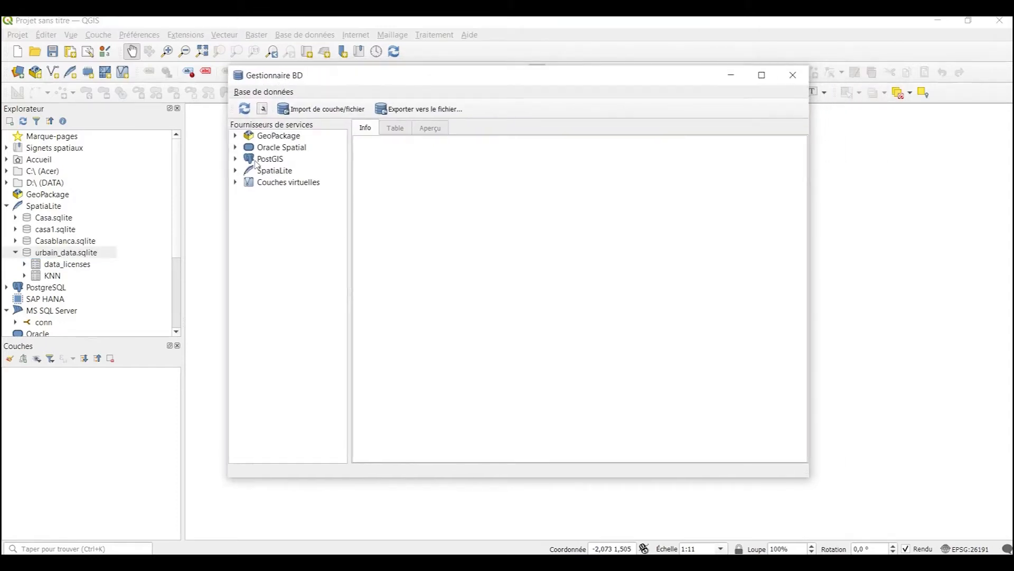
left_click(236, 171)
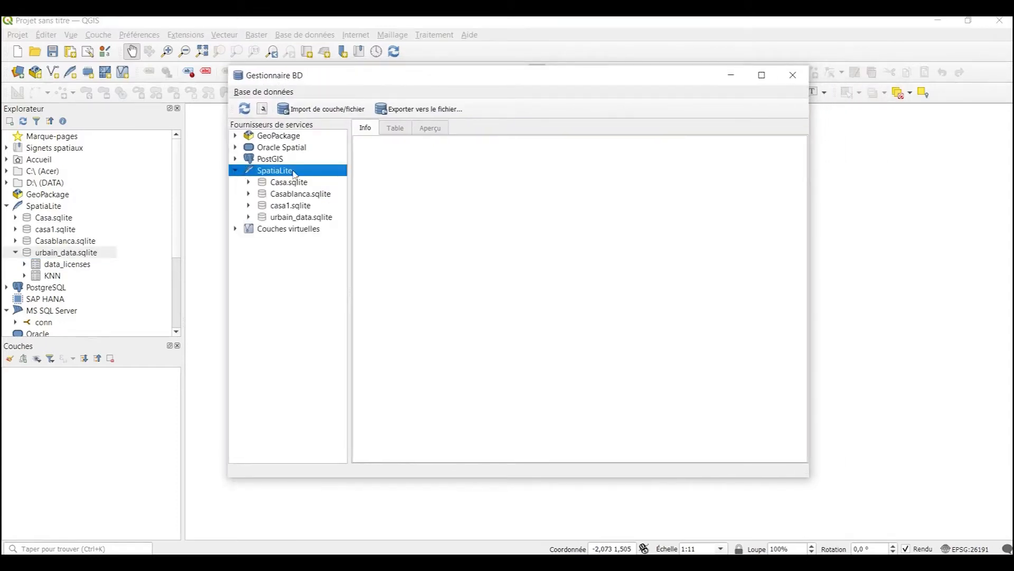
left_click(301, 220)
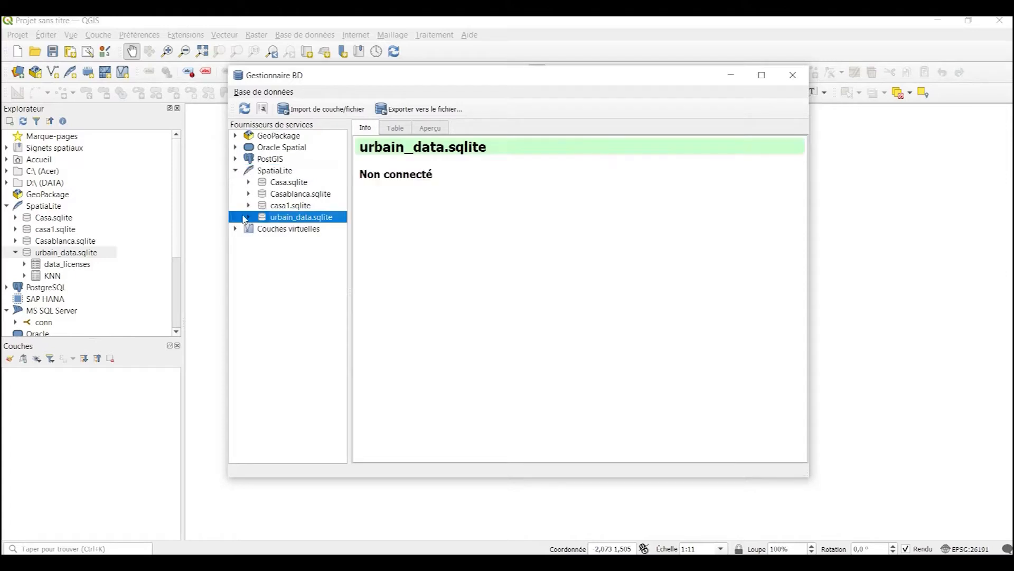
left_click(249, 218)
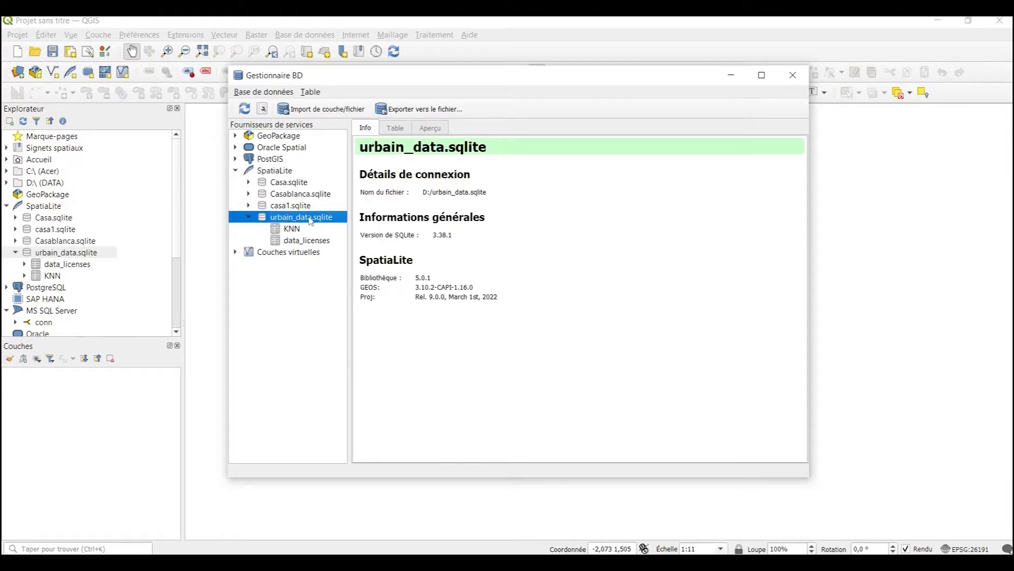
Start a vector layer import into urbain_data.sqlite with communes.shp from the EXERCICES Data folder as source.
left_click(325, 111)
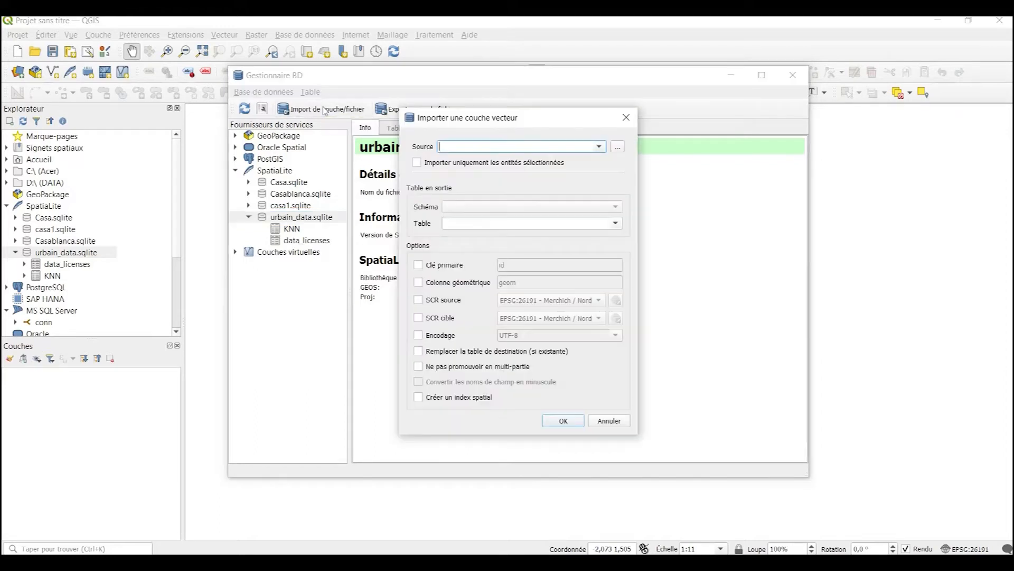
left_click_drag(455, 123, 440, 144)
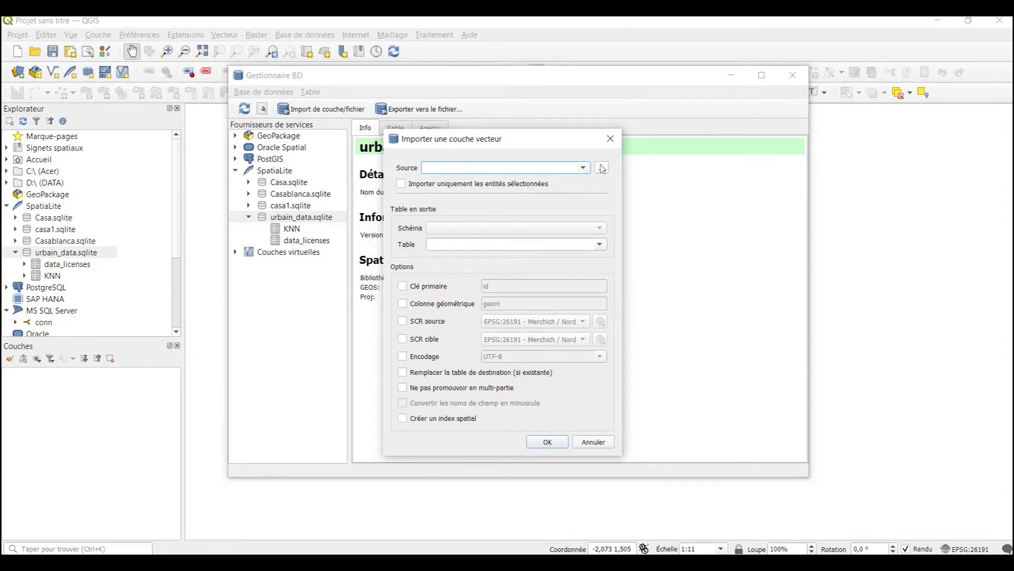
left_click(602, 168)
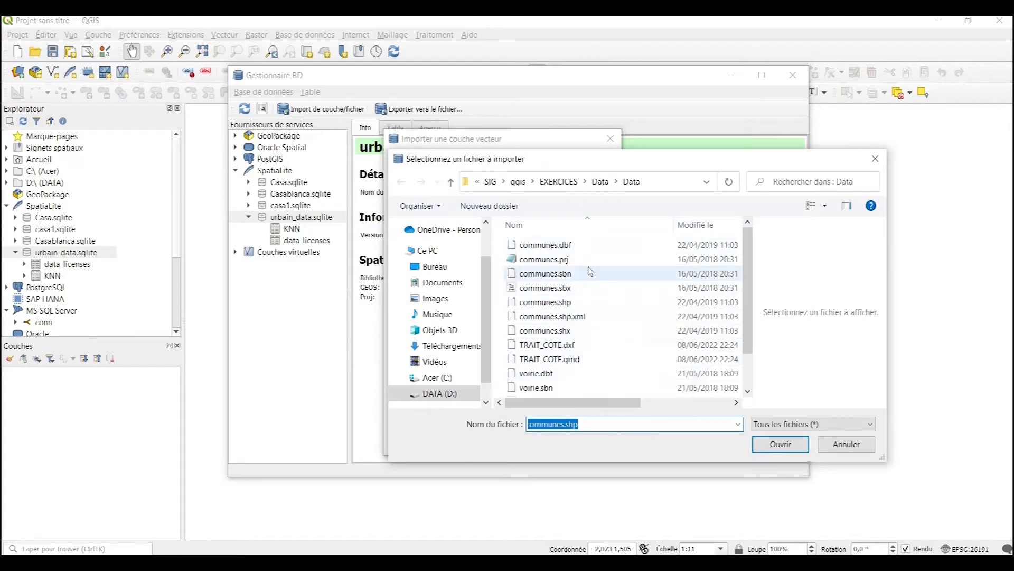
left_click(541, 306)
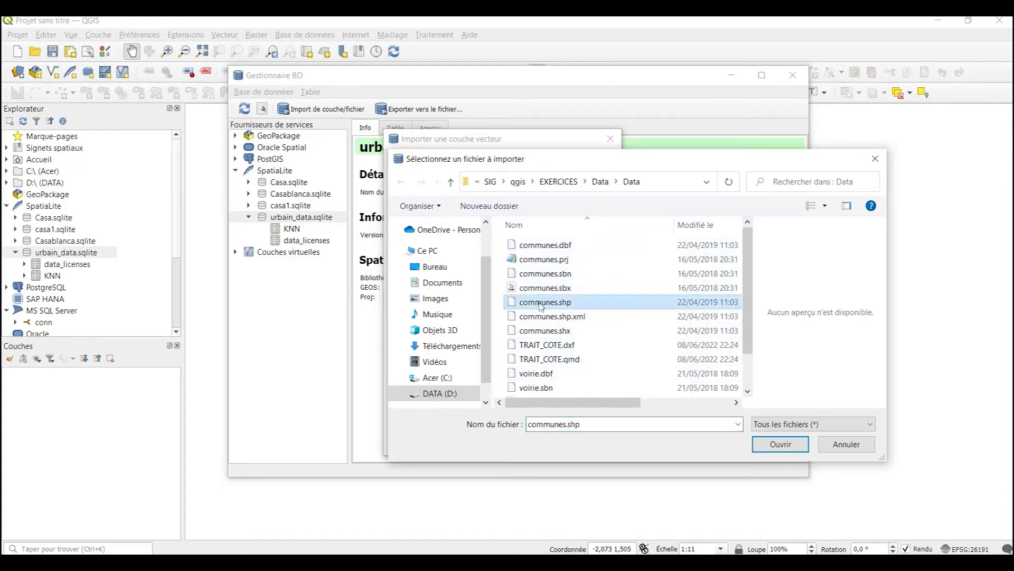
left_click(761, 444)
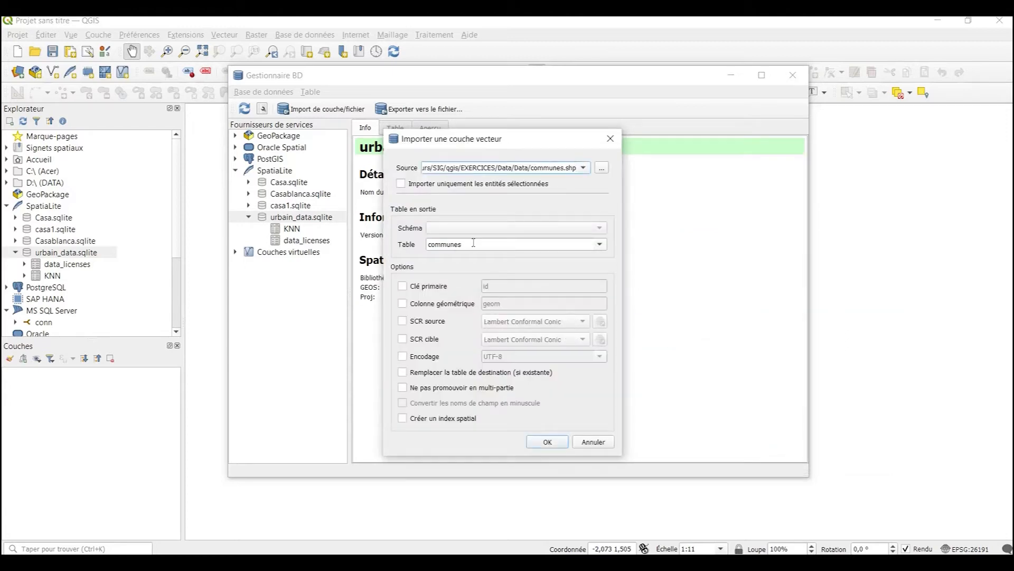
Import the communes table with id as primary key and a spatial index.
left_click(404, 288)
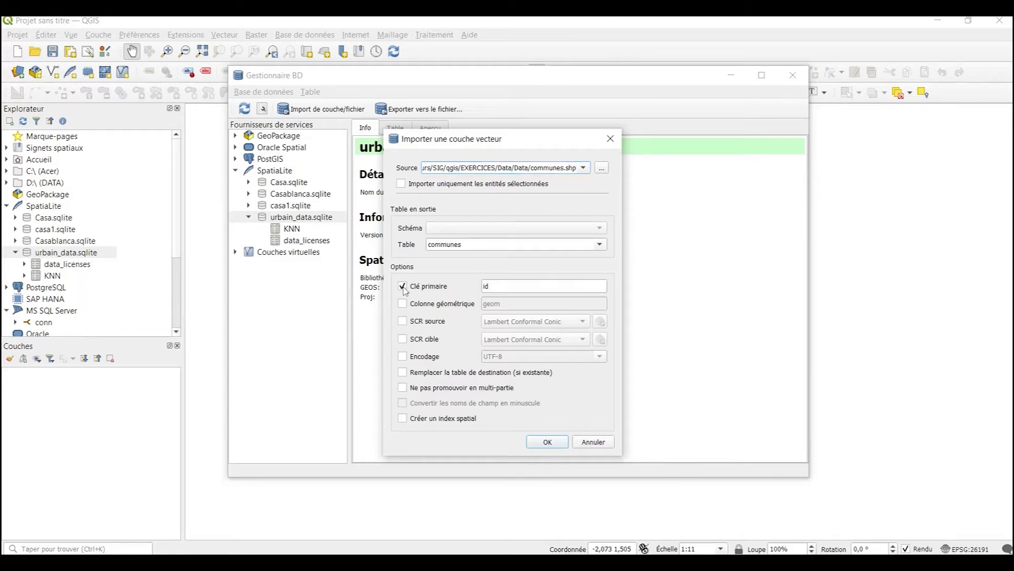
double_click(485, 286)
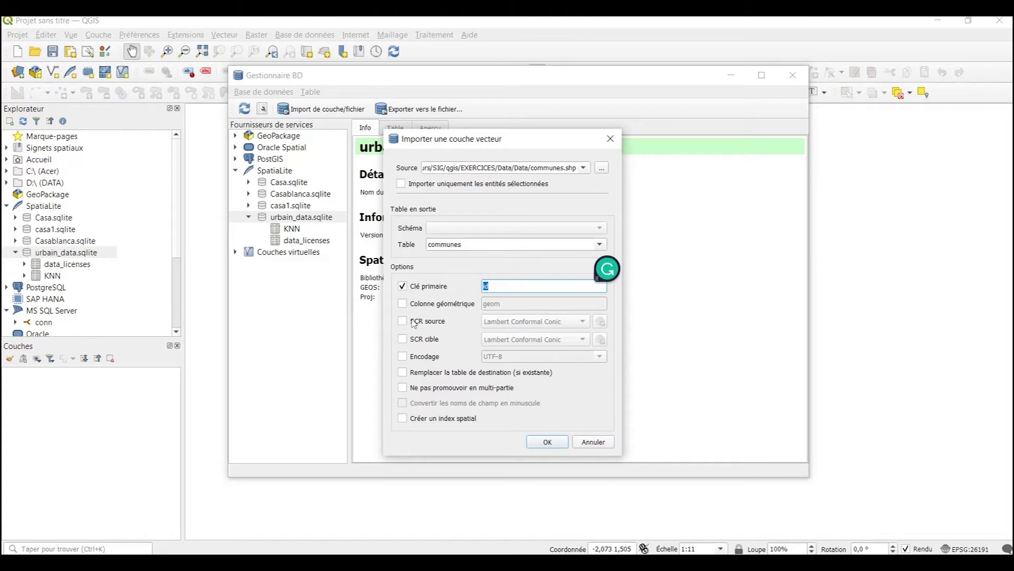
left_click(403, 418)
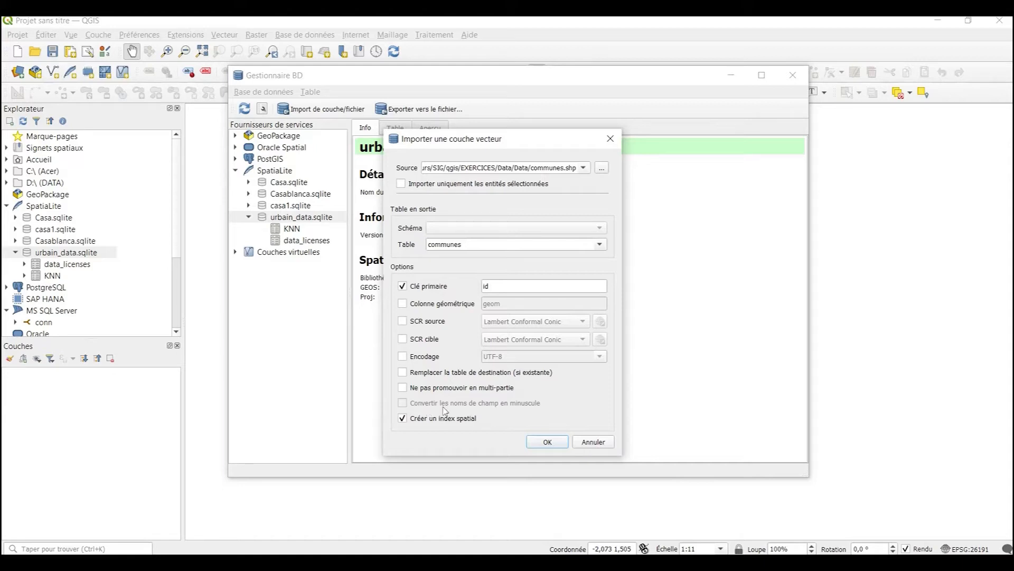
left_click(547, 444)
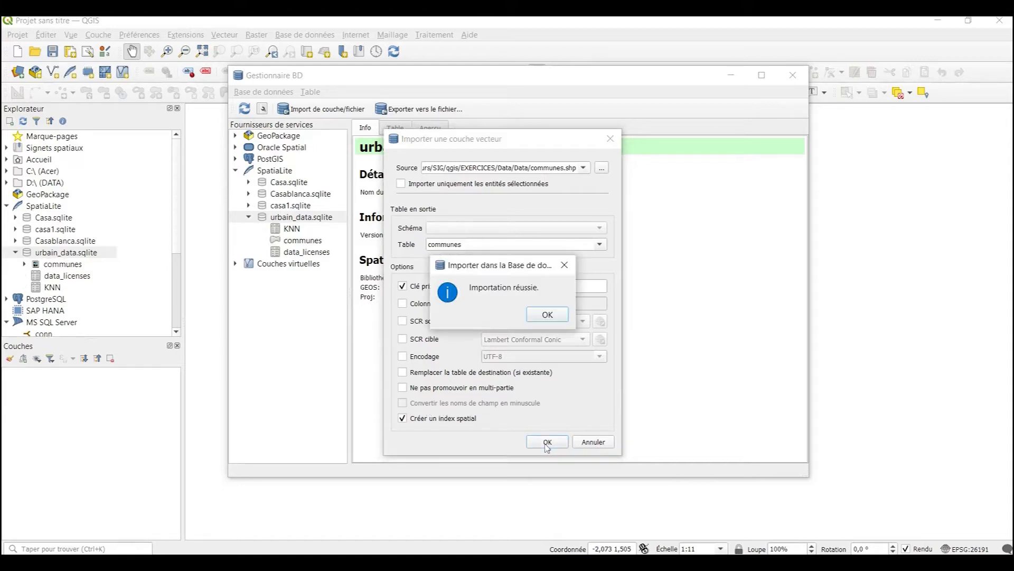
left_click(547, 315)
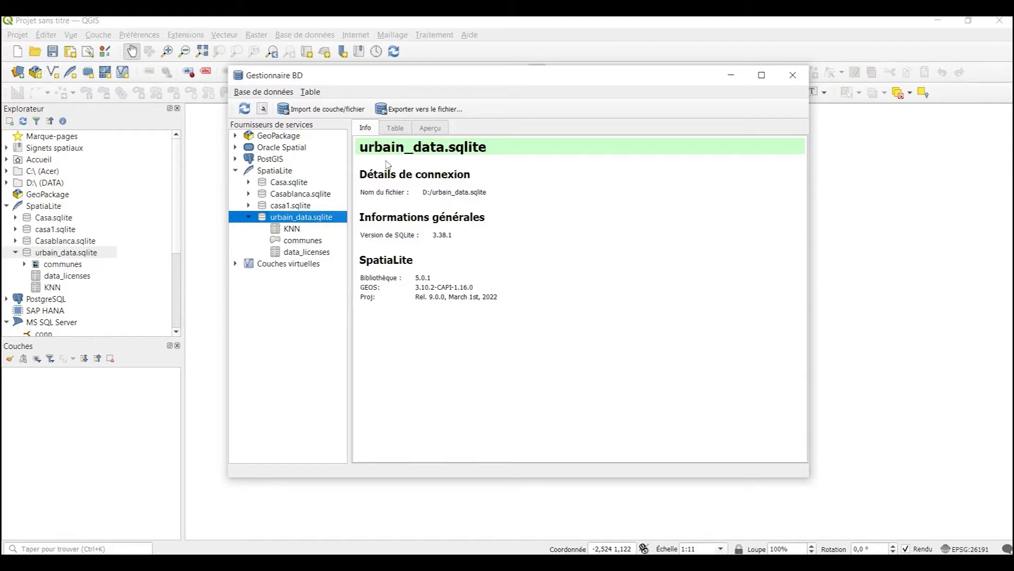
Add the communes table from urbain_data.sqlite to the project, assigning it the Merchich / Nord Maroc (EPSG:26191) coordinate system.
left_click(731, 77)
left_click_drag(69, 267, 69, 423)
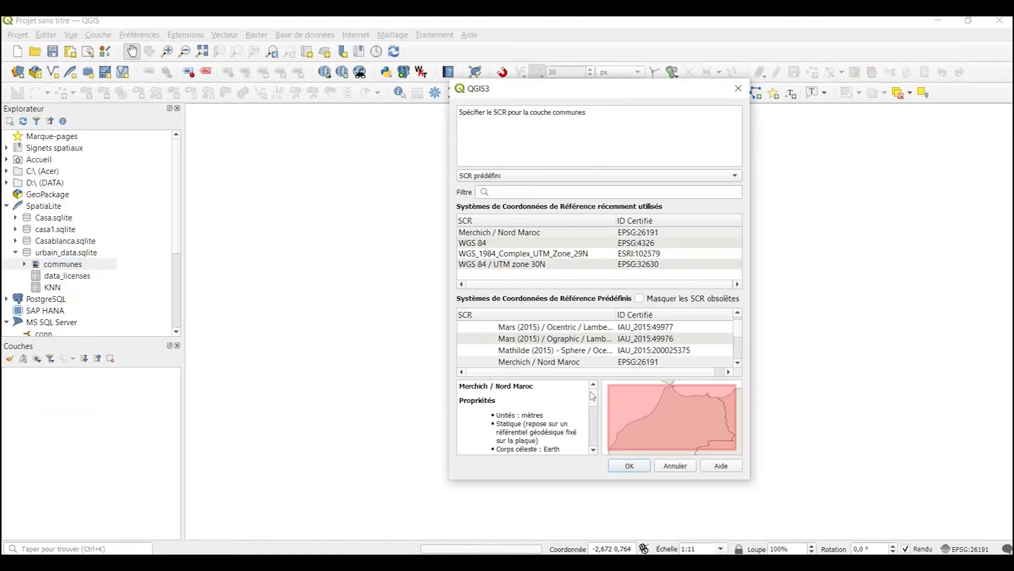
left_click(502, 233)
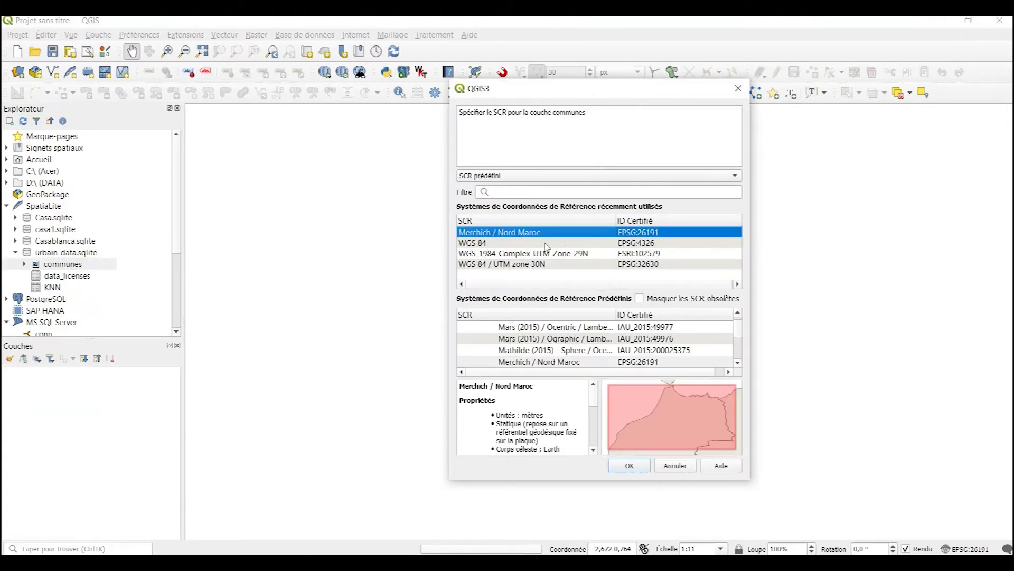
left_click(631, 466)
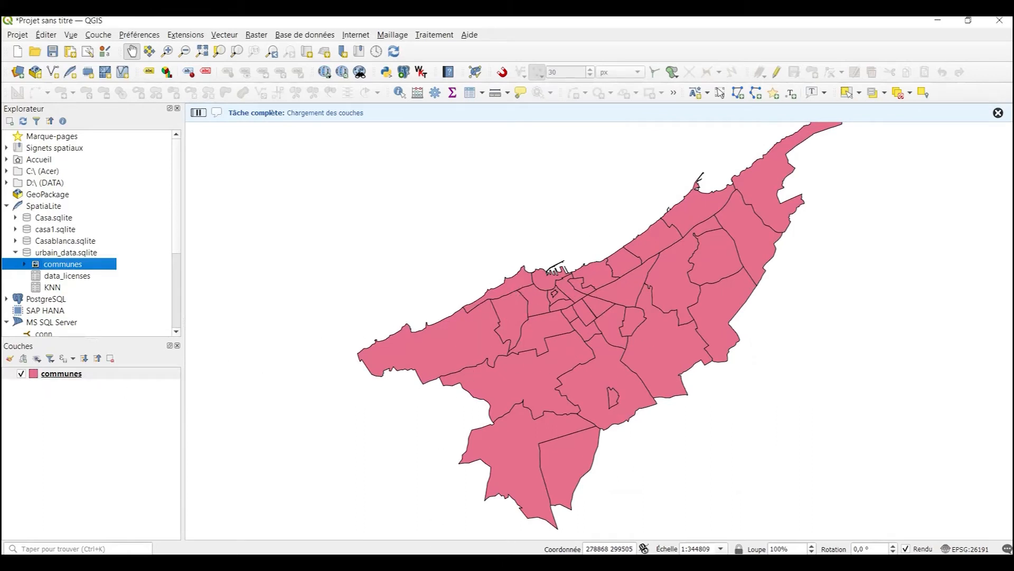
Start another vector layer import in the database manager with voirie.shp as source, using the Merchich / Nord Maroc (EPSG:26191) coordinate system.
left_click(460, 510)
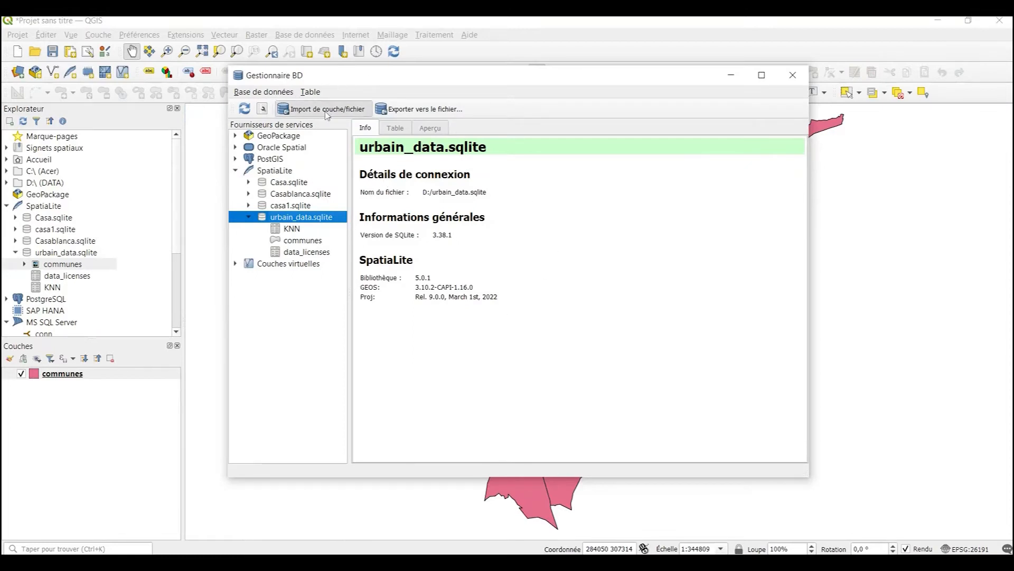
left_click(288, 108)
left_click(617, 146)
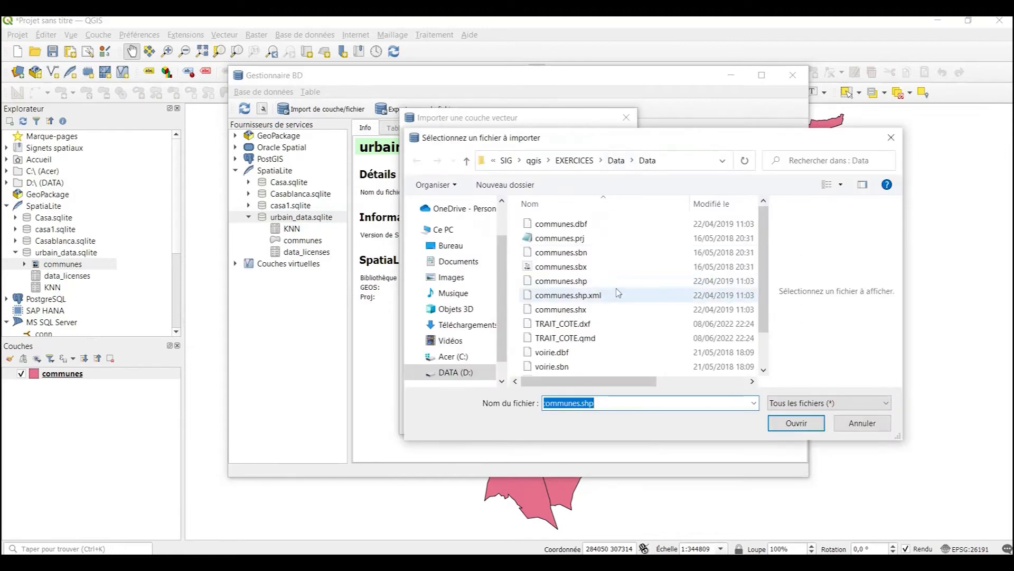
scroll(603, 346, "down", 1)
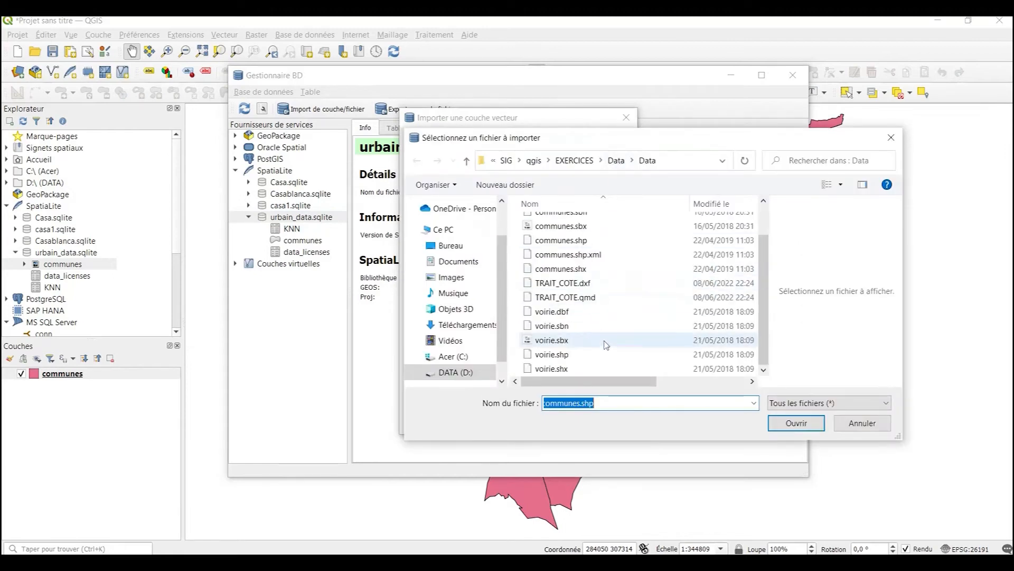
left_click(552, 354)
left_click(797, 423)
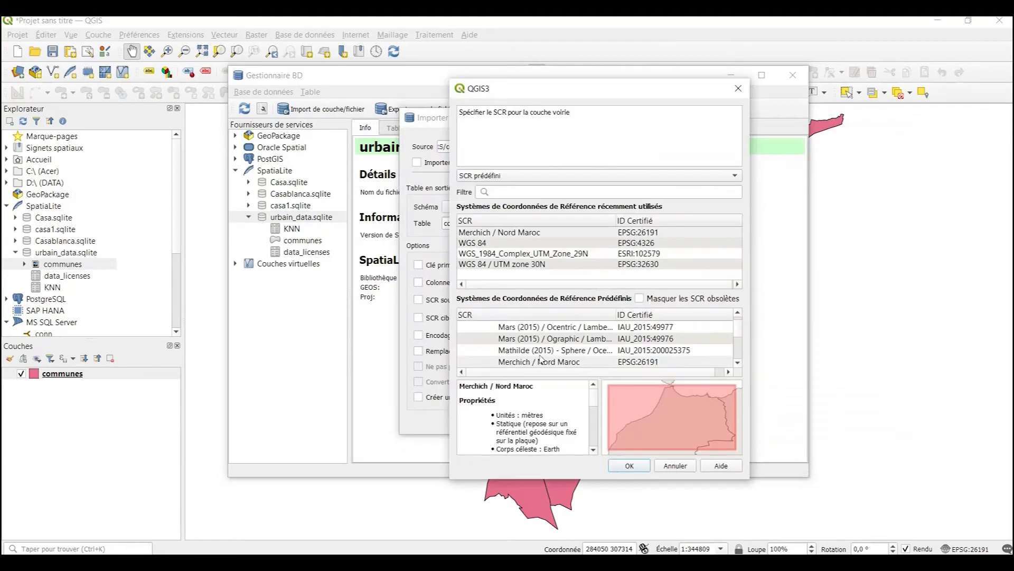
left_click(508, 233)
left_click(630, 466)
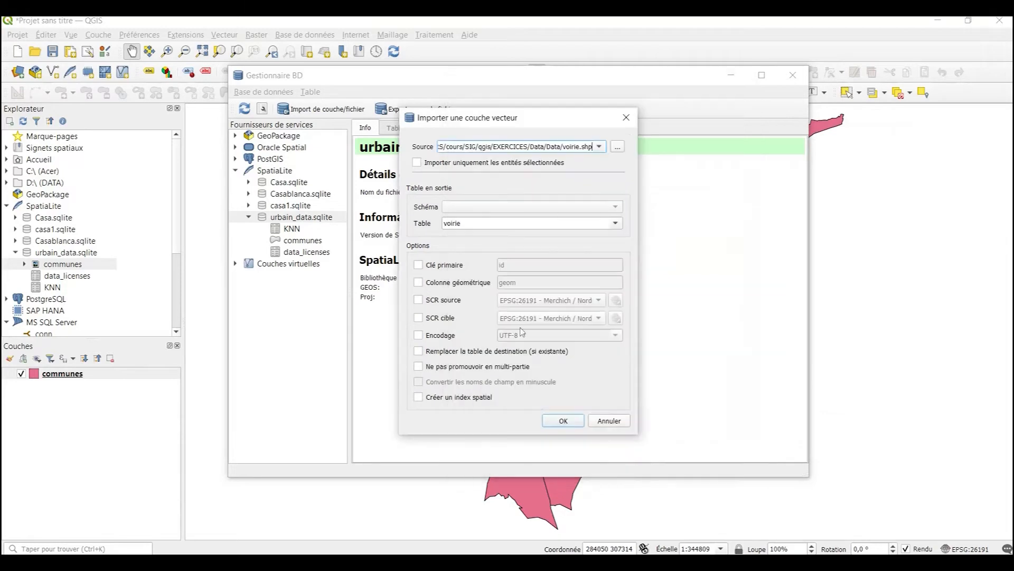
Import the voirie table with id as primary key and a spatial index, specifying Merchich / Nord Maroc (EPSG:26191) as the layer's coordinate system.
left_click(441, 267)
left_click(419, 396)
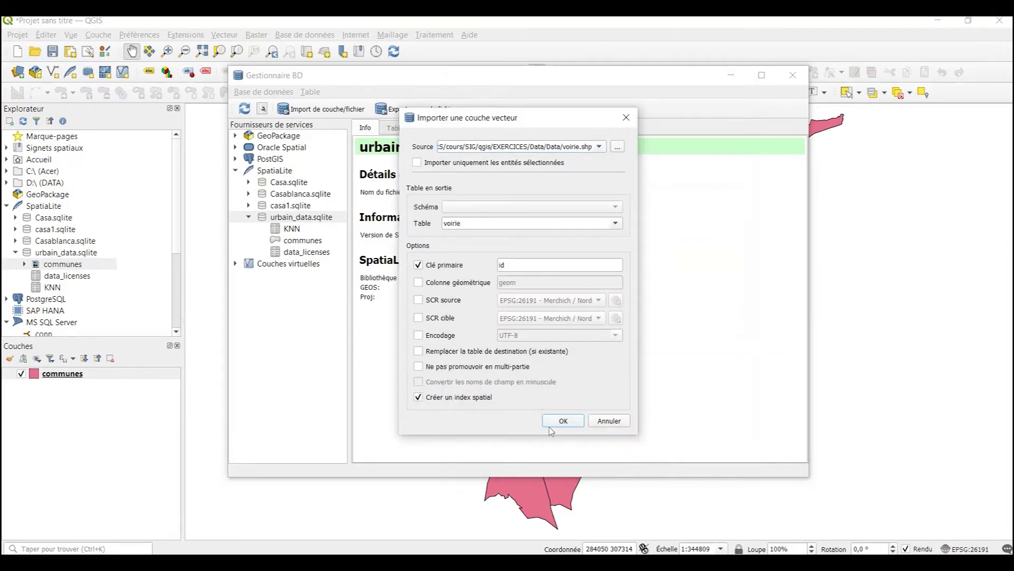
left_click(564, 421)
left_click(565, 233)
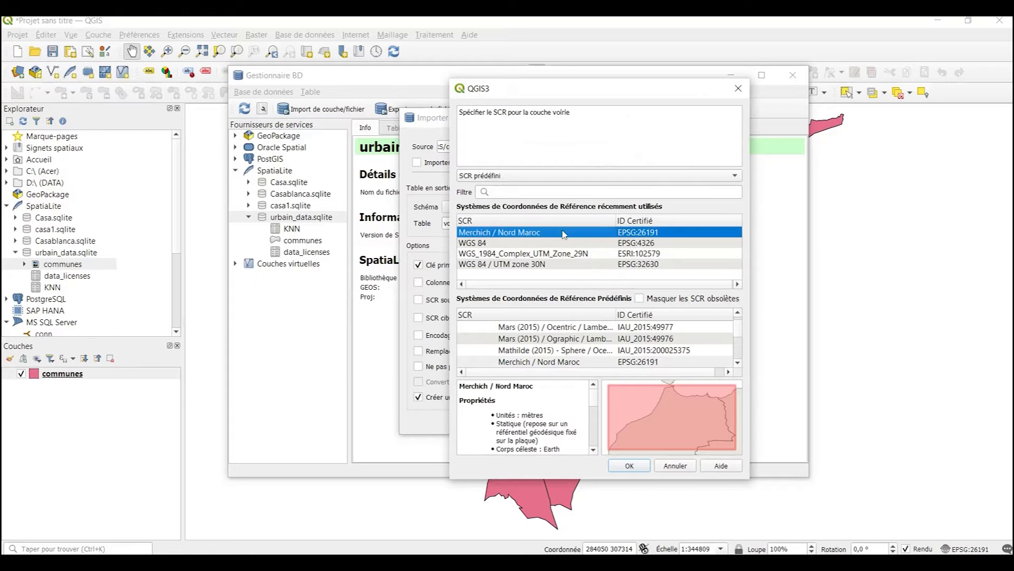
left_click(630, 466)
left_click(555, 293)
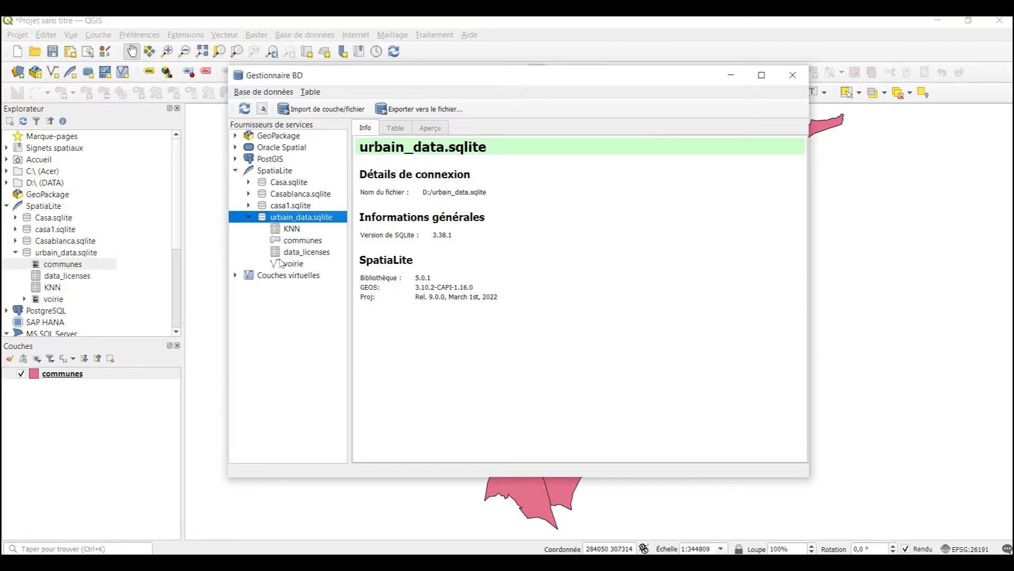
Examine the communes table's general information, fields, triggers and attribute records in the database manager.
left_click(304, 242)
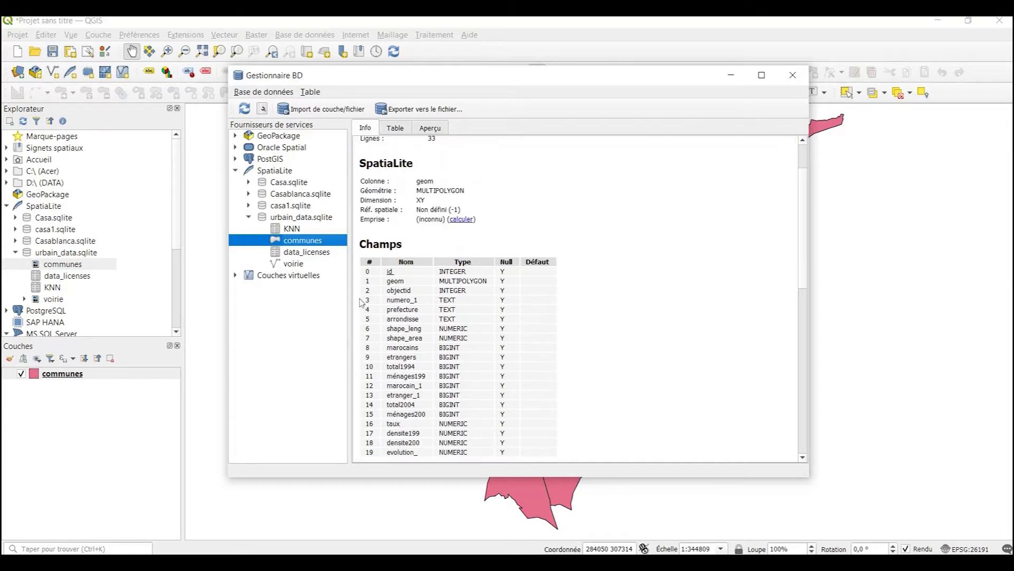
scroll(410, 345, "down", 3)
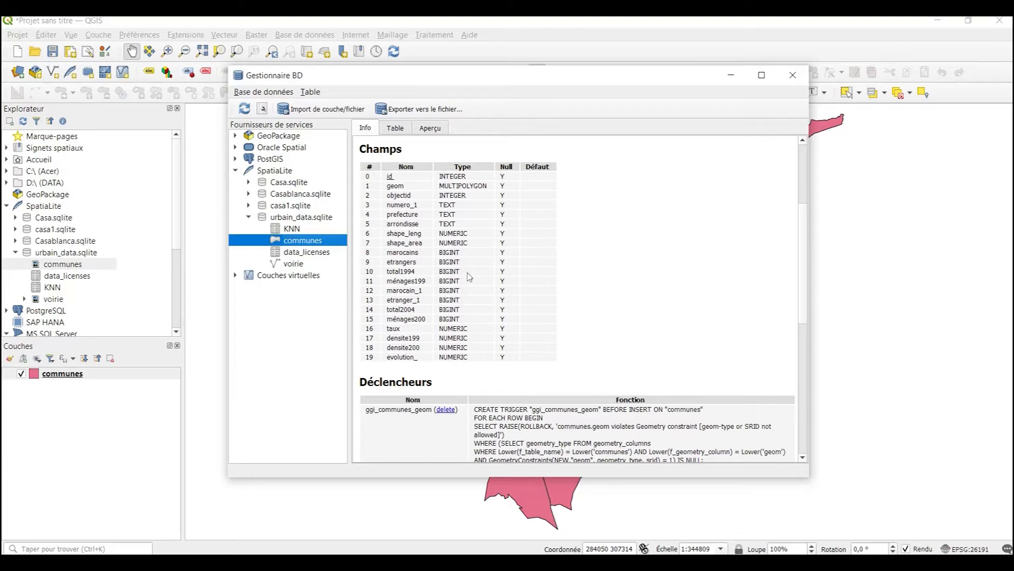
scroll(469, 277, "down", 2)
scroll(426, 385, "down", 8)
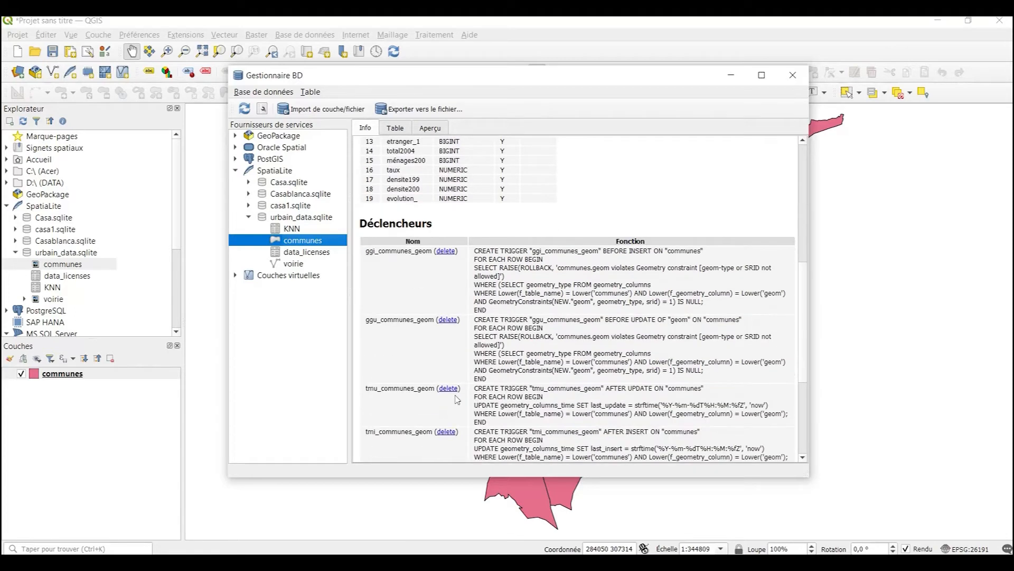
scroll(480, 423, "up", 15)
scroll(482, 423, "up", 3)
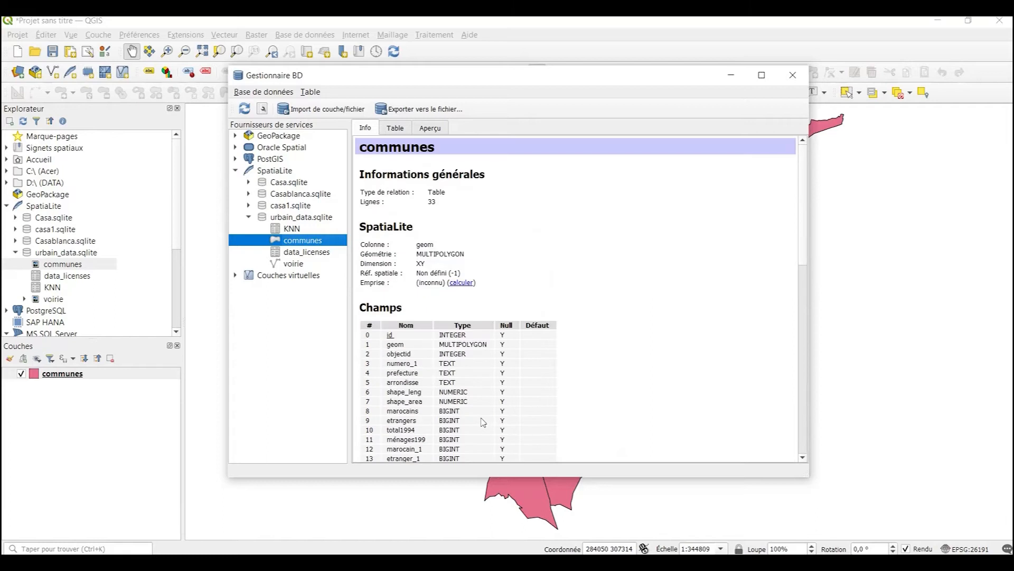
left_click(395, 129)
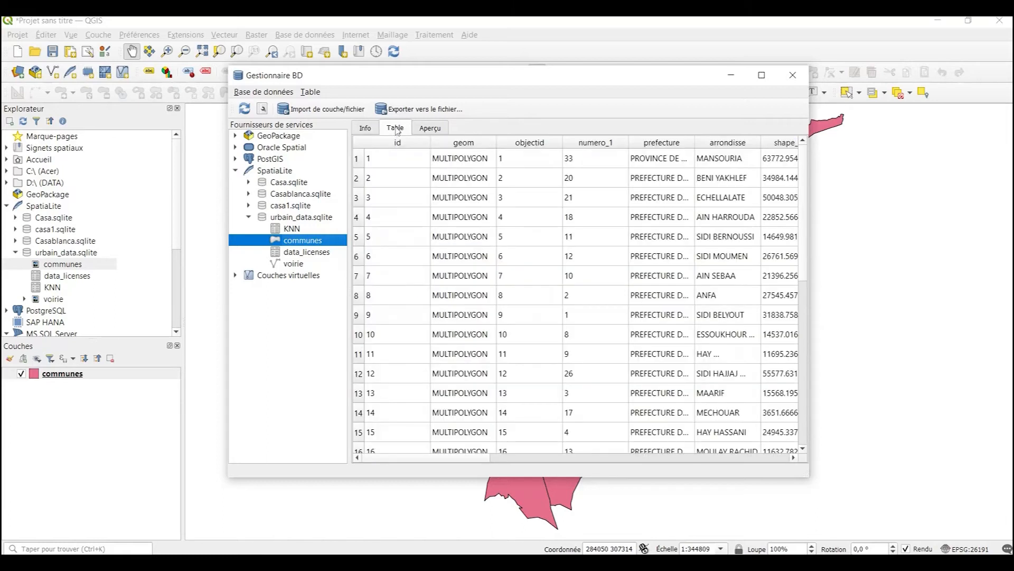
mouse_move(457, 458)
left_mouse_down()
mouse_move(692, 457)
mouse_move(457, 457)
left_mouse_up()
scroll(506, 357, "down", 4)
scroll(506, 358, "down", 2)
scroll(502, 357, "up", 6)
Preview the communes geometry in the database manager, using the Merchich / Nord Maroc (EPSG:26191) coordinate system.
left_click(430, 128)
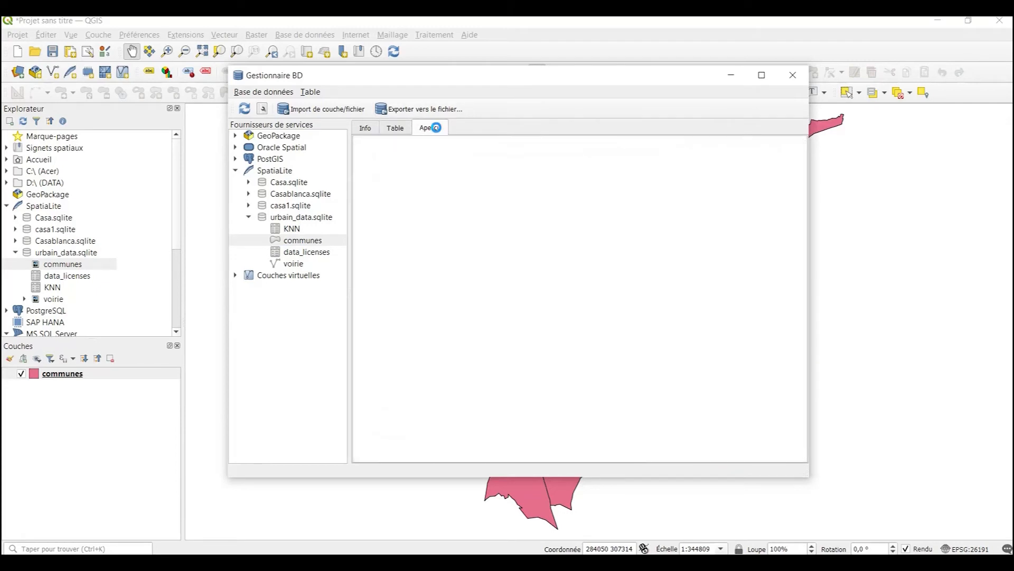
left_click(486, 233)
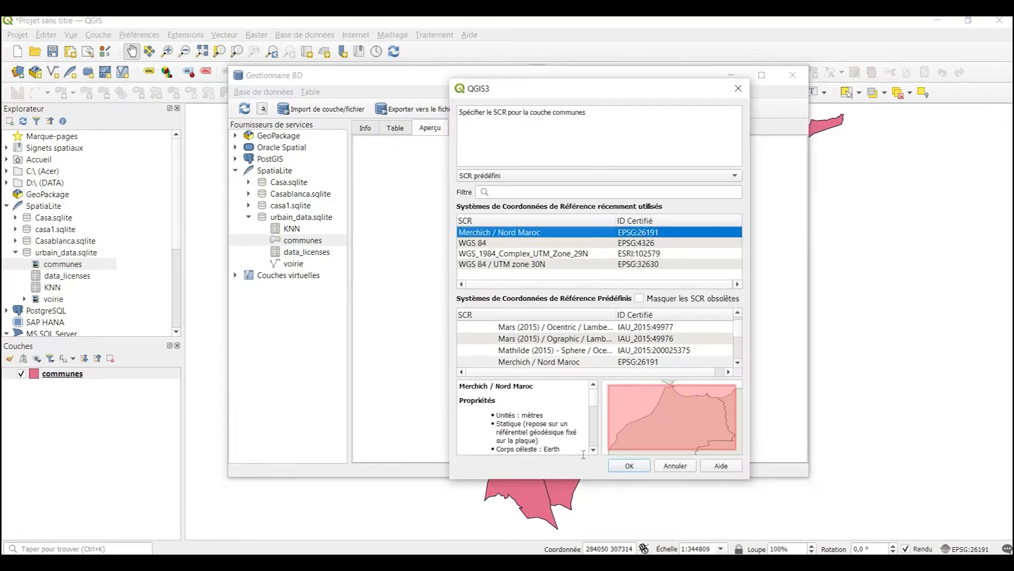
left_click(628, 465)
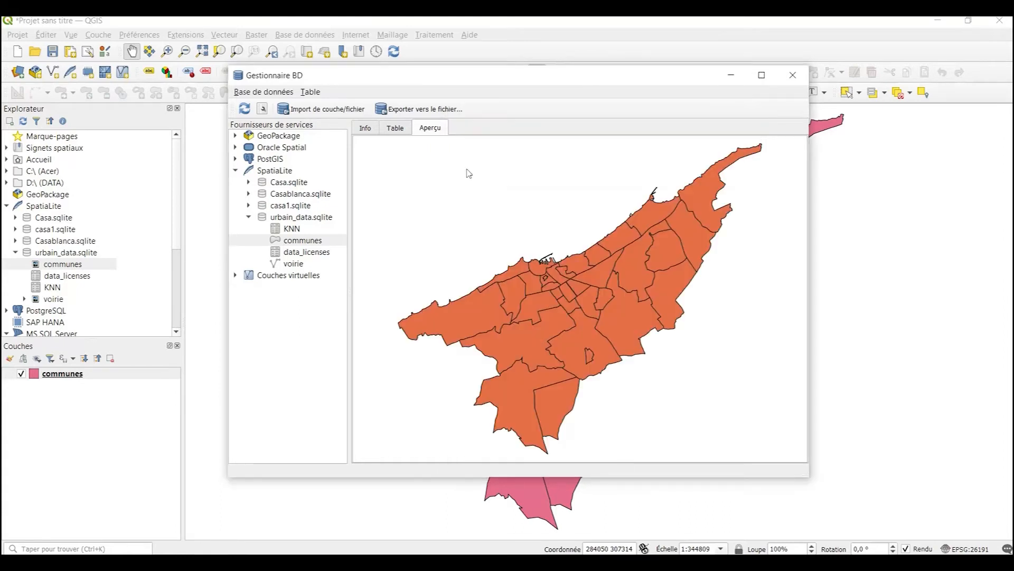
left_click(404, 131)
left_click(370, 131)
left_click(439, 129)
Close the database manager and add the voirie table from urbain_data.sqlite to the project.
left_click(793, 74)
left_click_drag(54, 299, 62, 397)
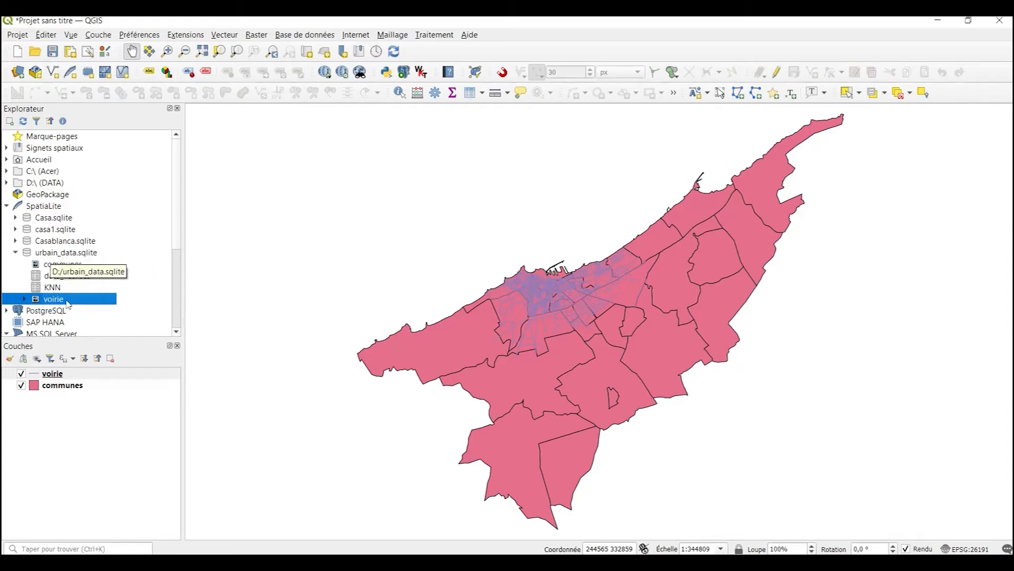
Start a new table named ecole in urbain_data.sqlite, specifying Merchich / Nord Maroc (EPSG:26191) when asked for the layer's coordinate system.
left_click(56, 254)
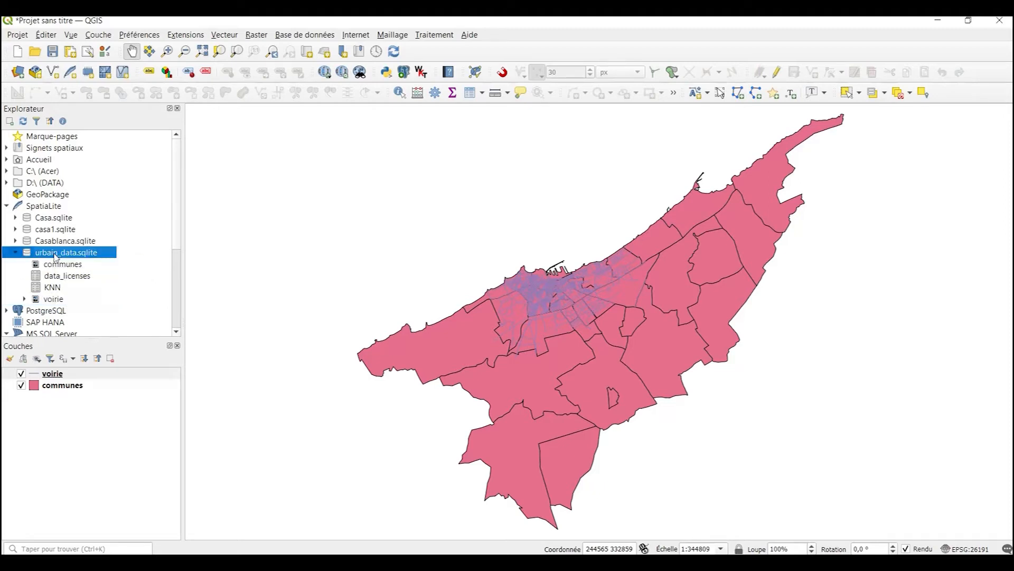
right_click(54, 256)
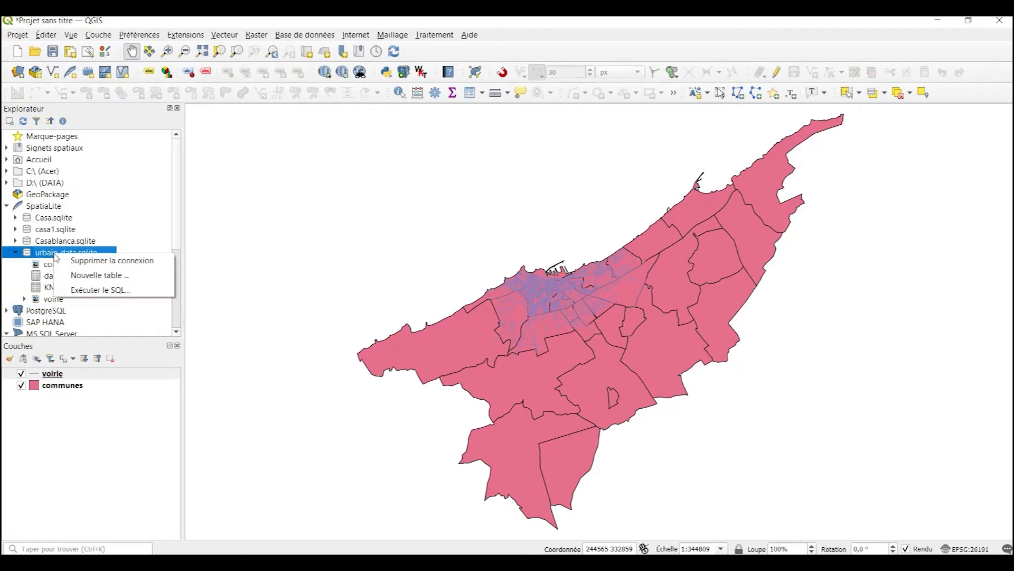
left_click(96, 276)
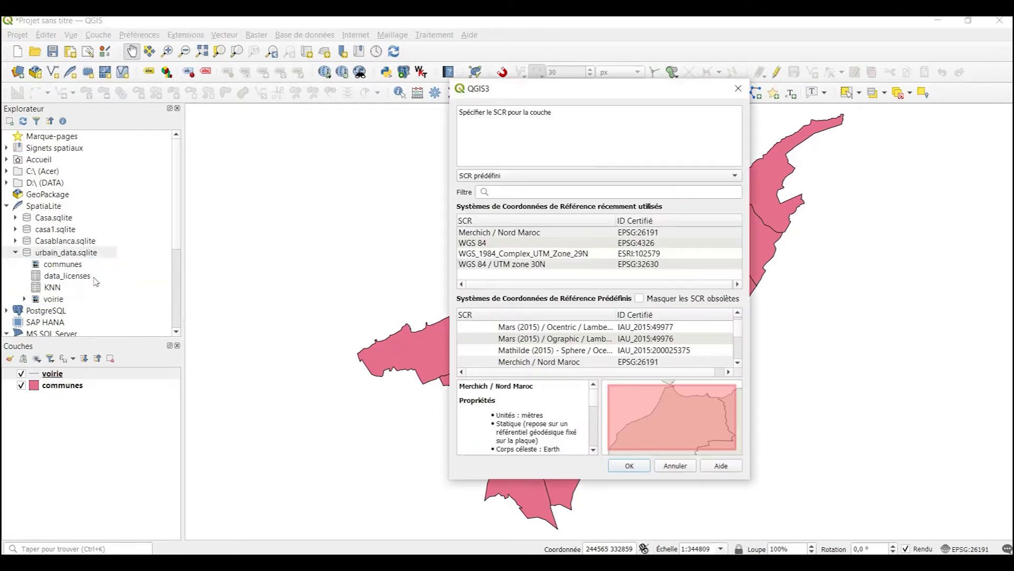
left_click(485, 234)
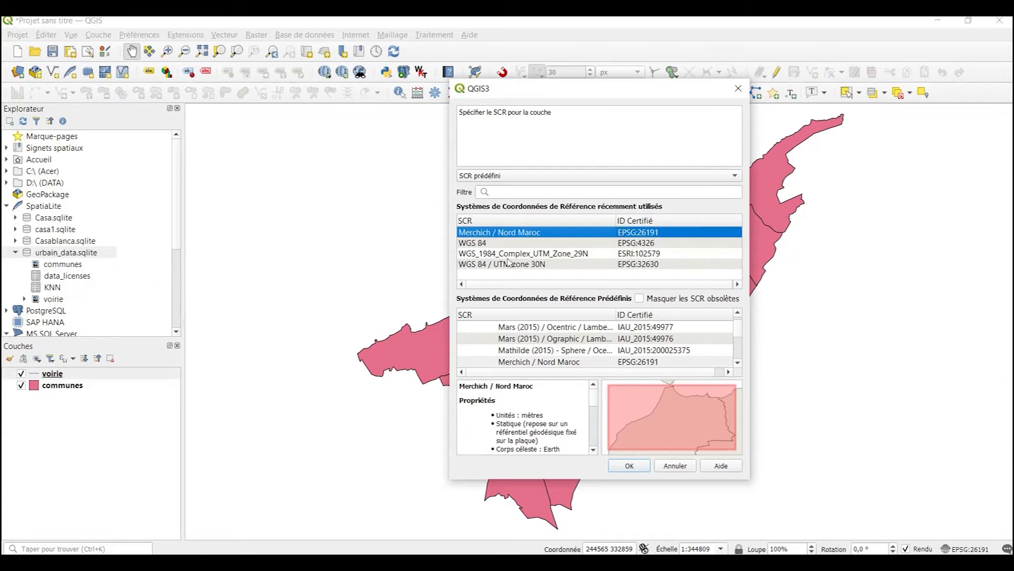
left_click(629, 466)
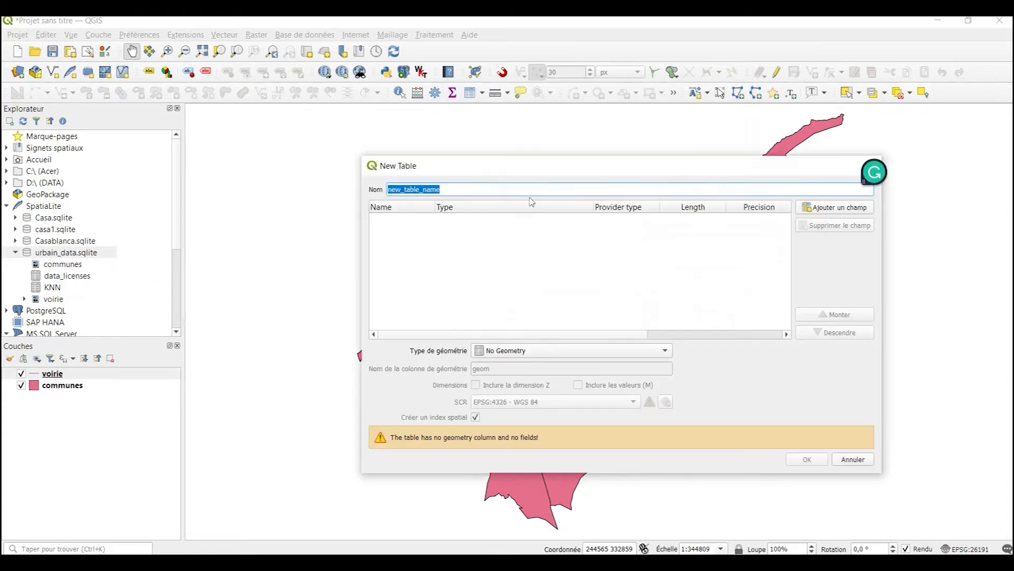
left_click_drag(523, 170, 409, 166)
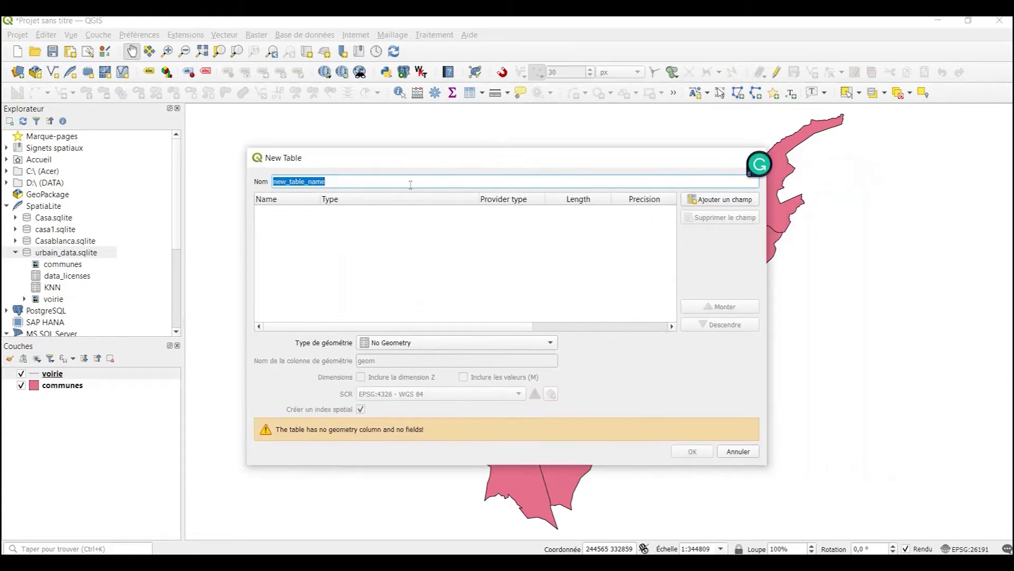
type("ecole")
Add a field named id to the ecole table with the type Entier (32bit).
left_click(733, 200)
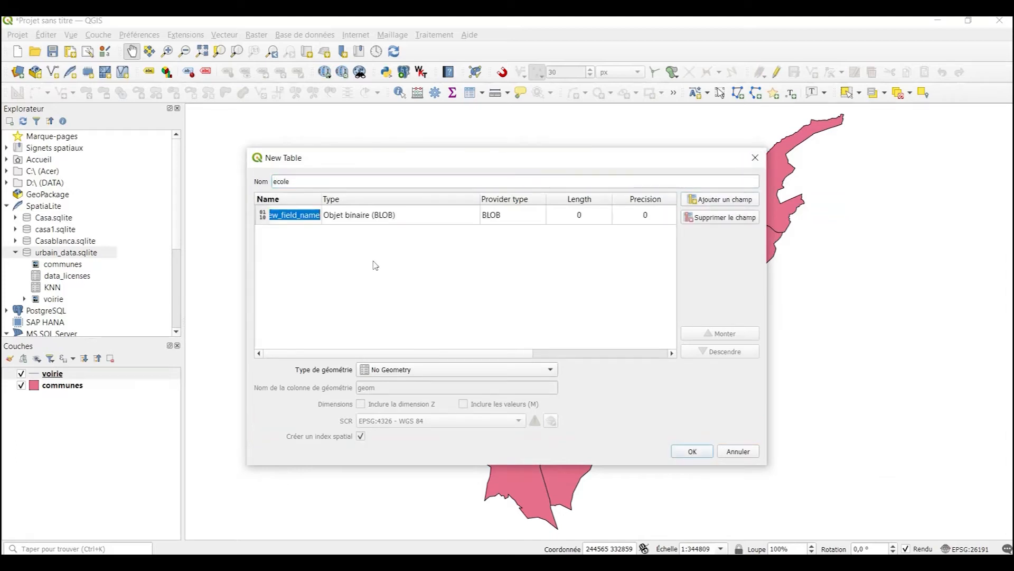
type("id")
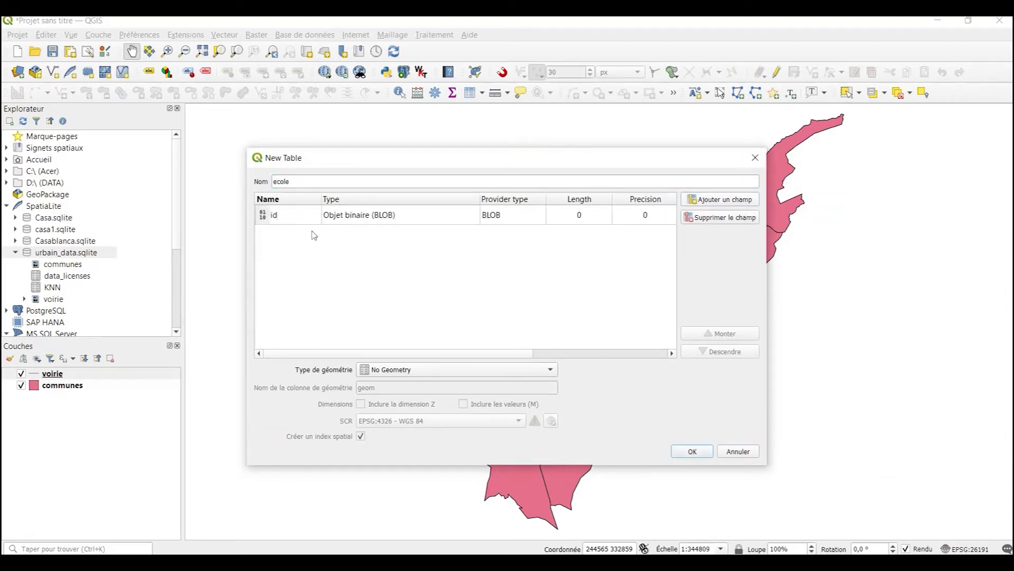
left_click(387, 215)
left_click(449, 216)
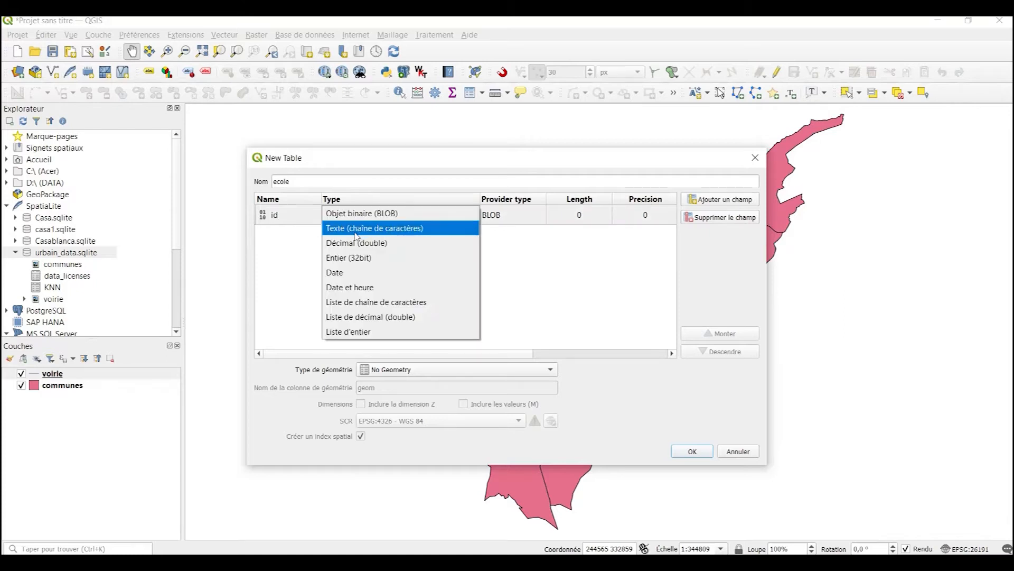
left_click(347, 258)
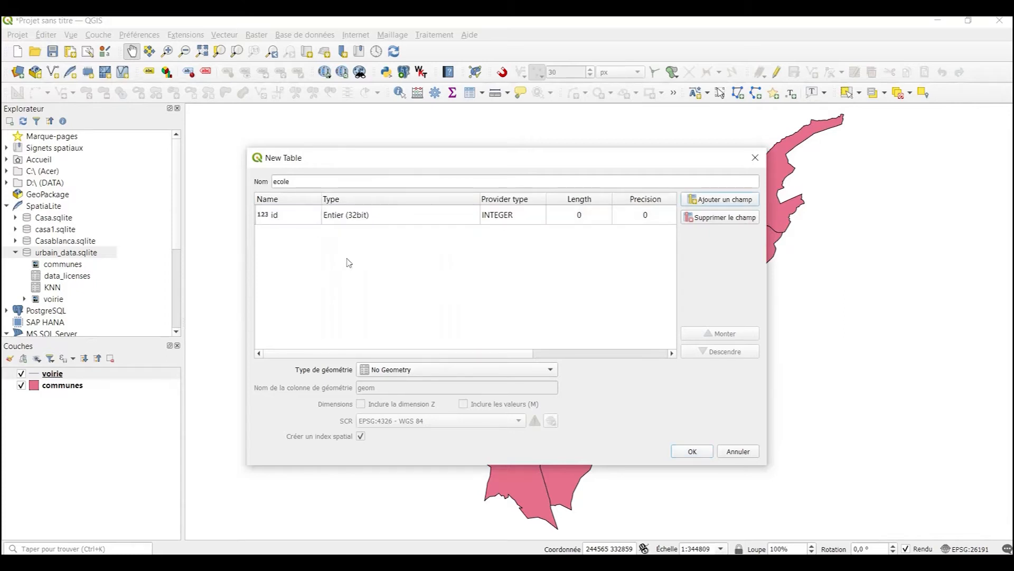
Add a second field named nom to the ecole table with the type Texte (chaîne de caractères).
left_click(714, 203)
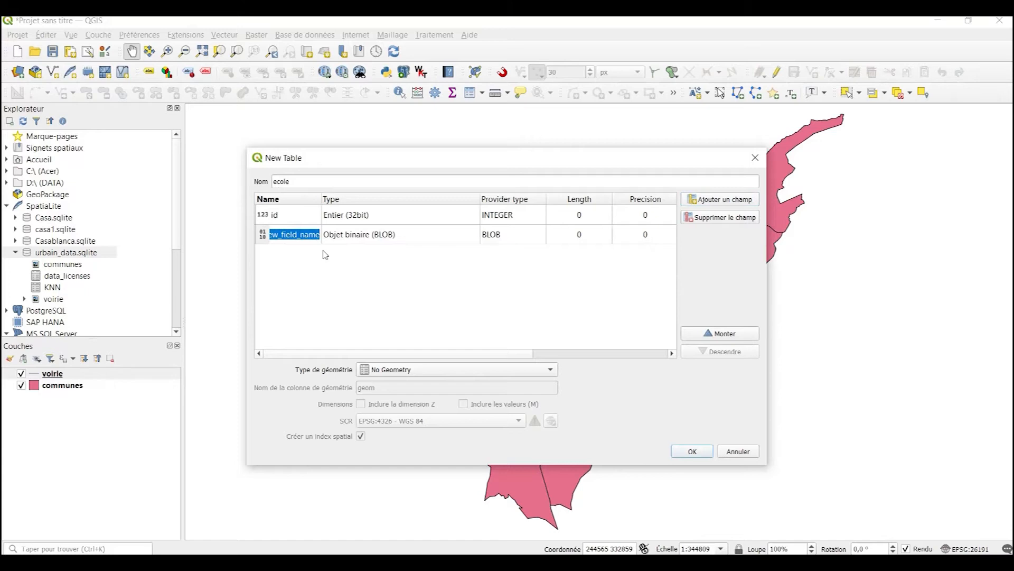
type("nom")
left_click(364, 240)
left_click(464, 244)
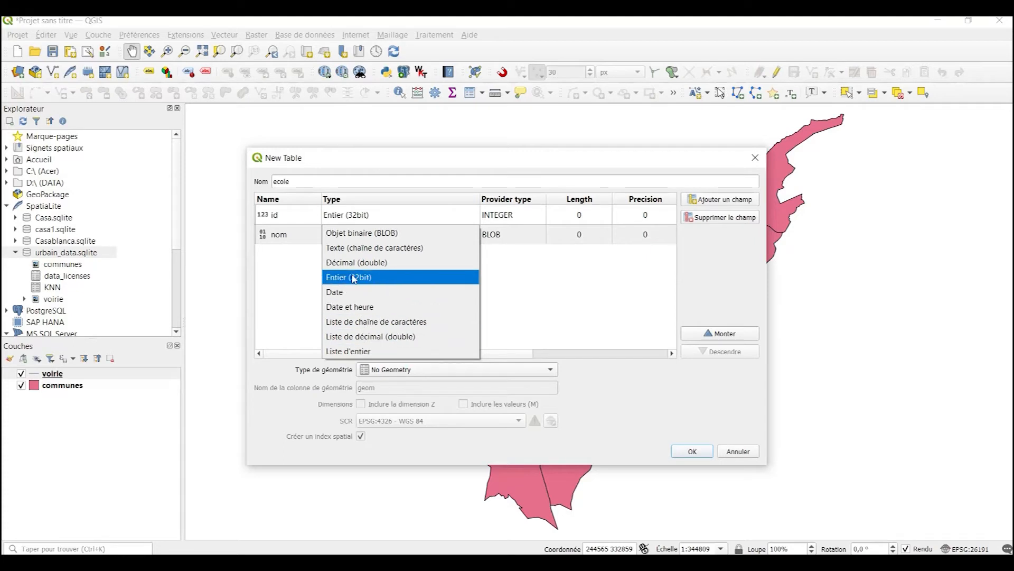
left_click(370, 247)
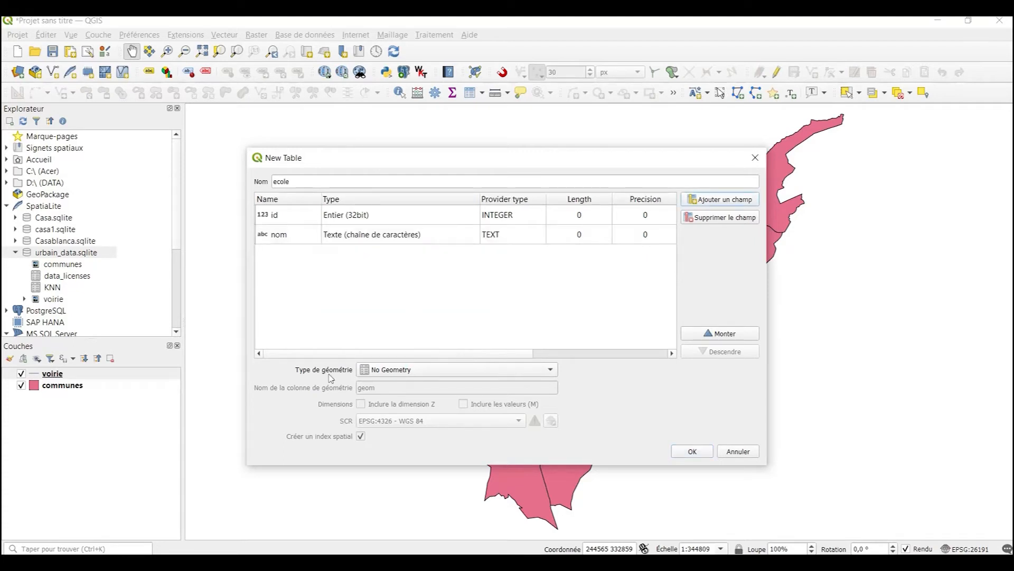
Create the ecole table with Point geometry and the Merchich / Nord Maroc (EPSG:26191) coordinate system.
left_click(410, 371)
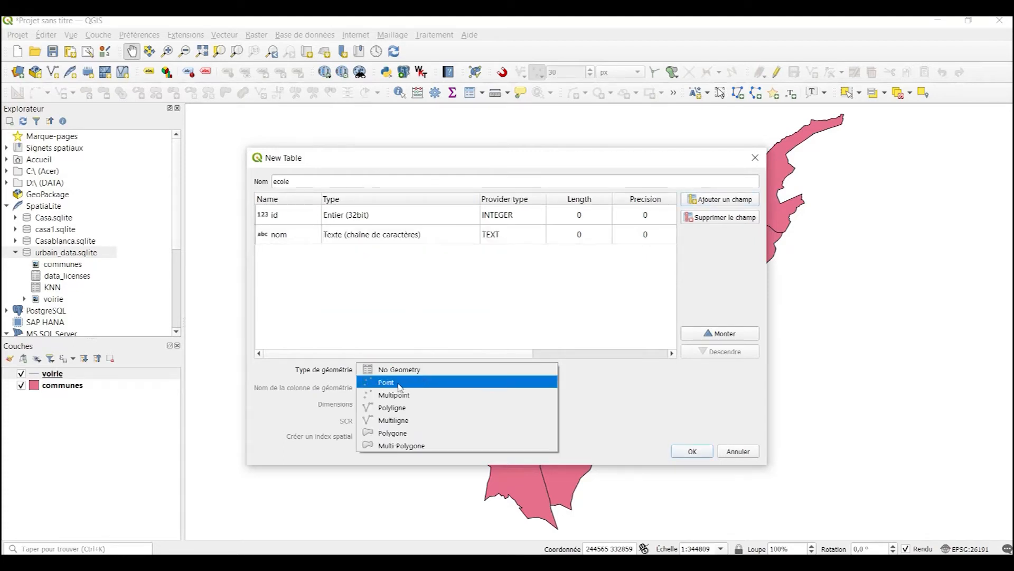
left_click(415, 381)
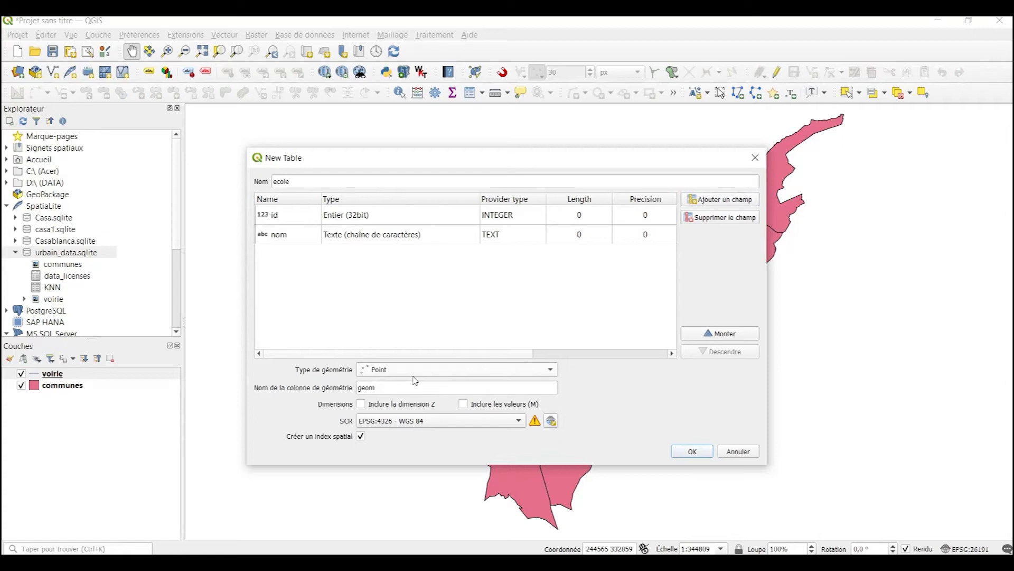
left_click(551, 421)
left_click(534, 169)
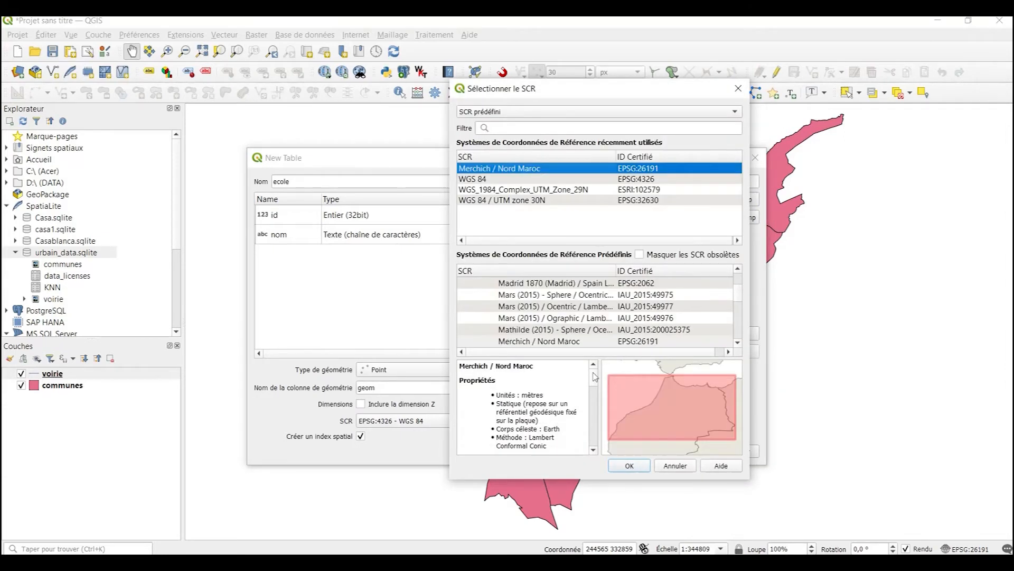
left_click(629, 466)
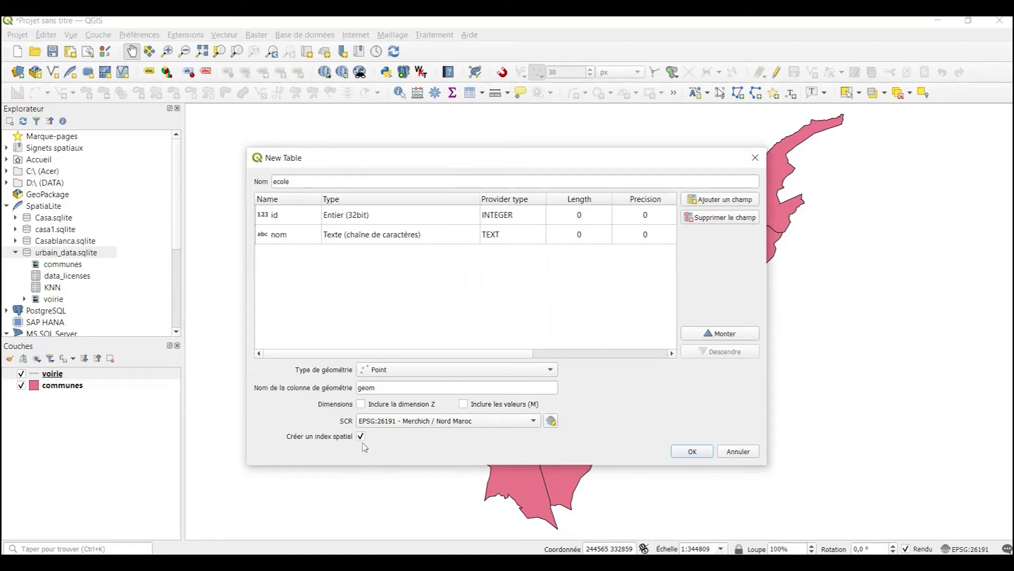
left_click(695, 452)
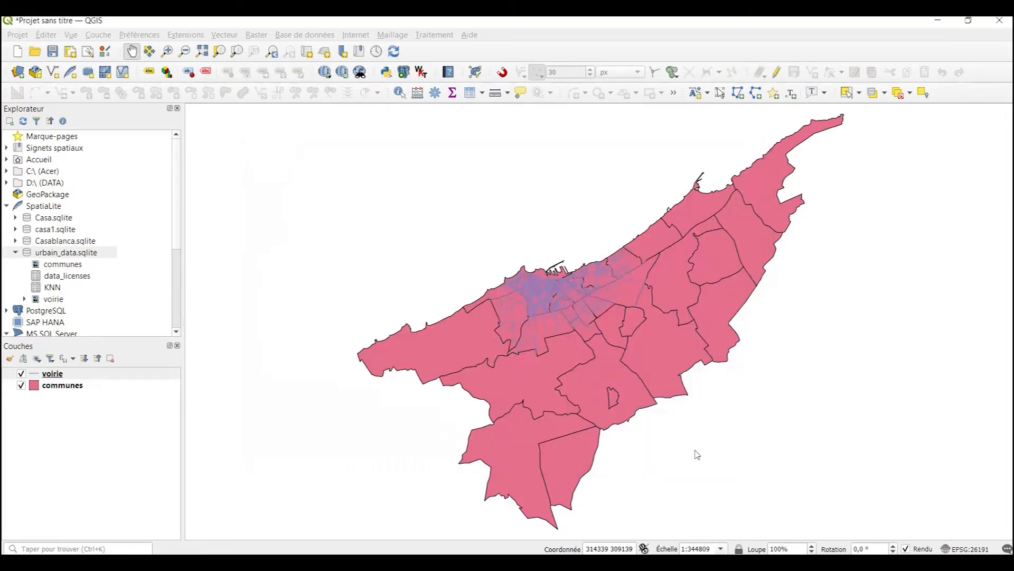
left_click(526, 233)
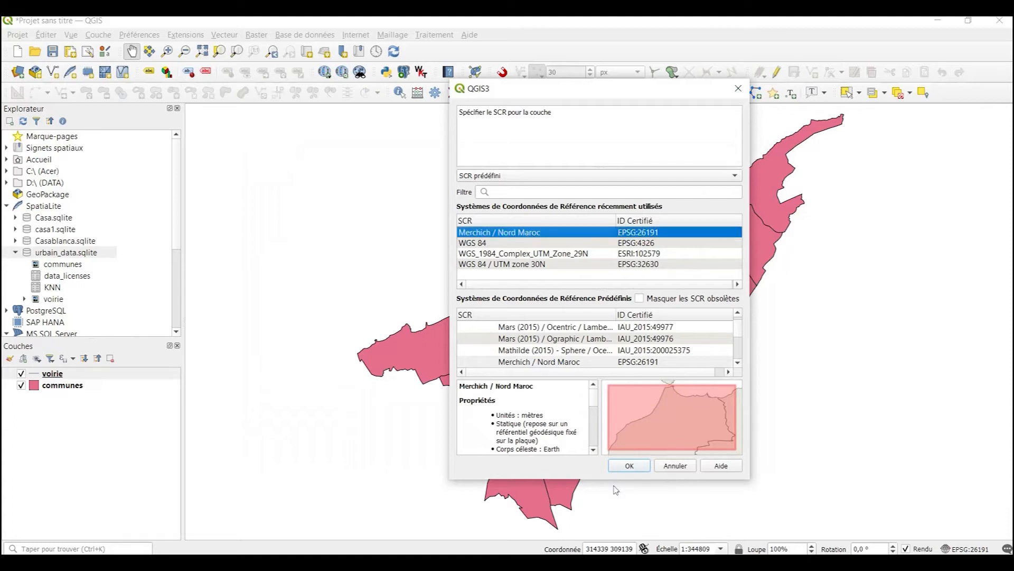
left_click(618, 468)
Add the ecole table from urbain_data.sqlite to the project and make it the active layer.
left_click_drag(53, 291, 63, 379)
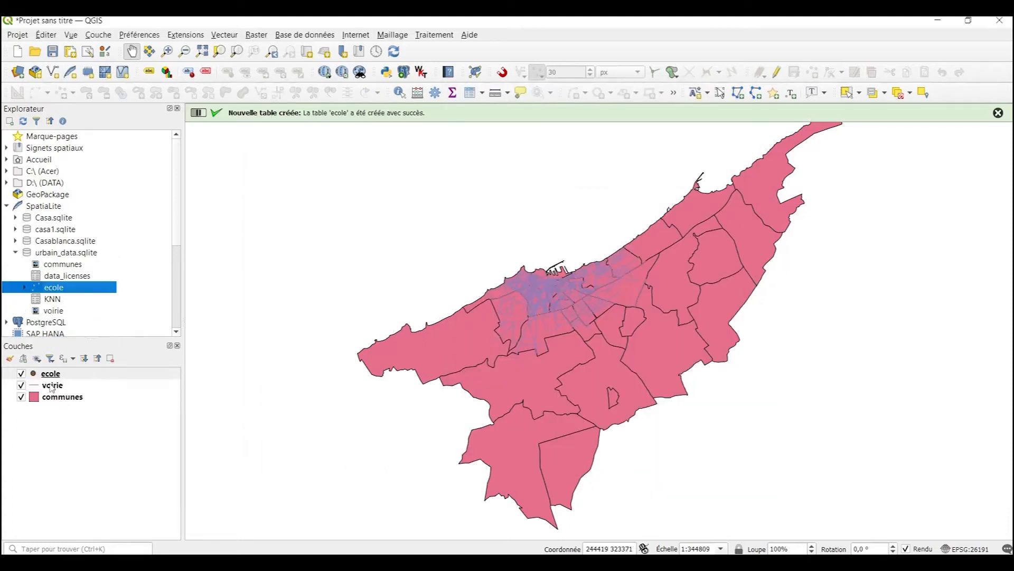
left_click(51, 375)
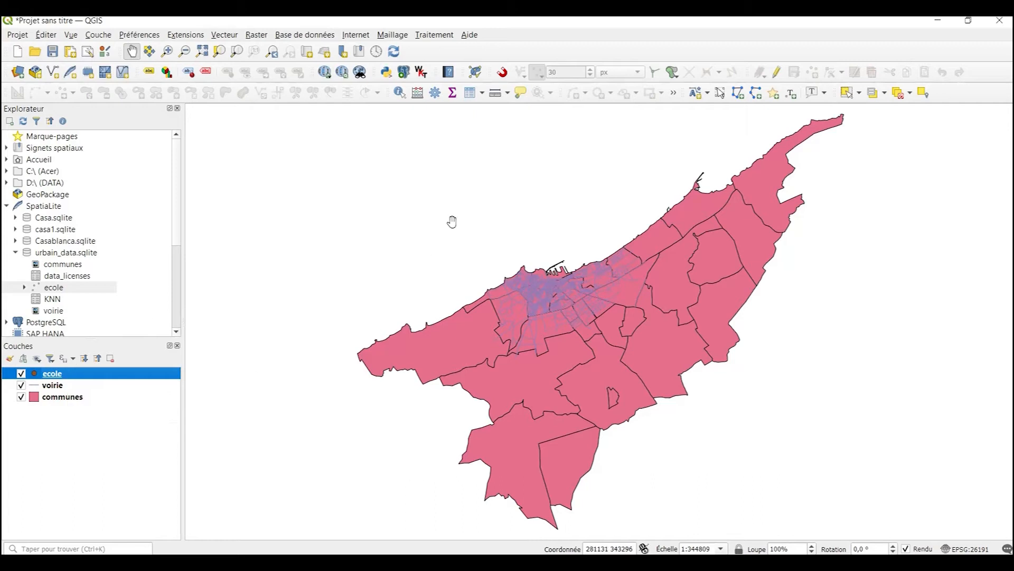
scroll(528, 255, "up", 2)
left_click_drag(682, 393, 592, 243)
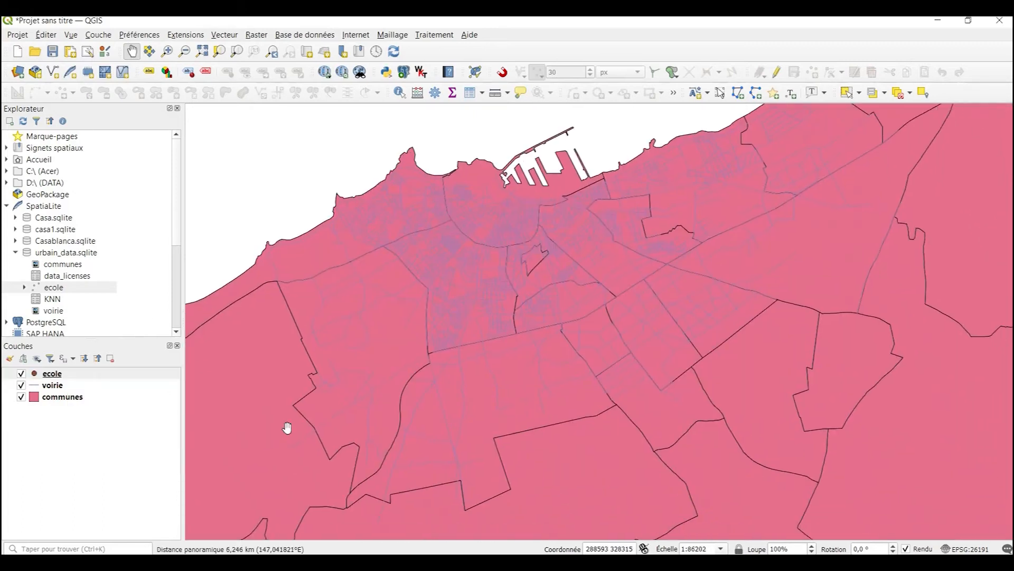
scroll(532, 301, "up", 1)
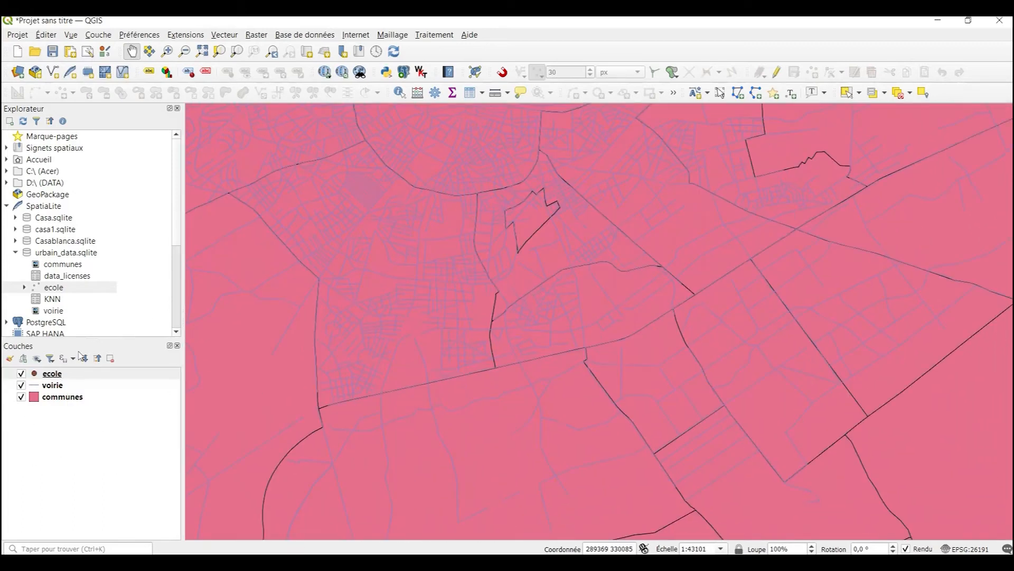
Change the voirie layer's line colour to black and close the layer styling.
left_click(9, 358)
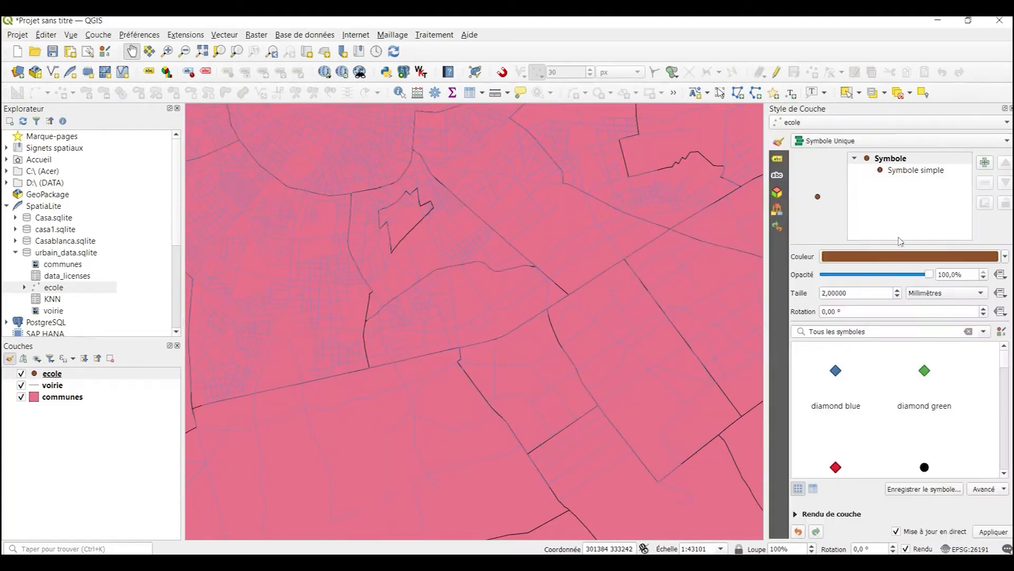
left_click(61, 386)
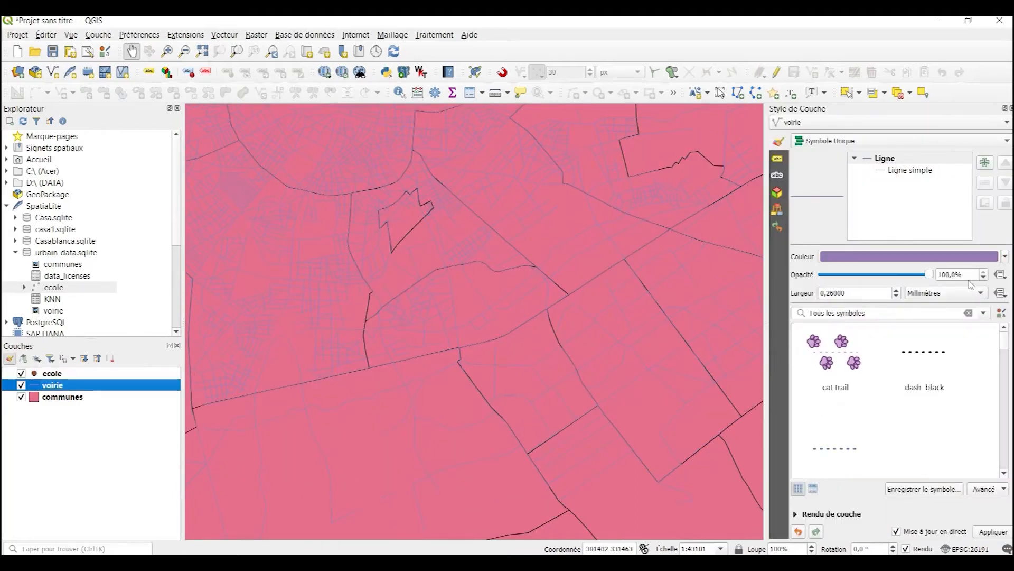
left_click(1005, 256)
left_click(827, 442)
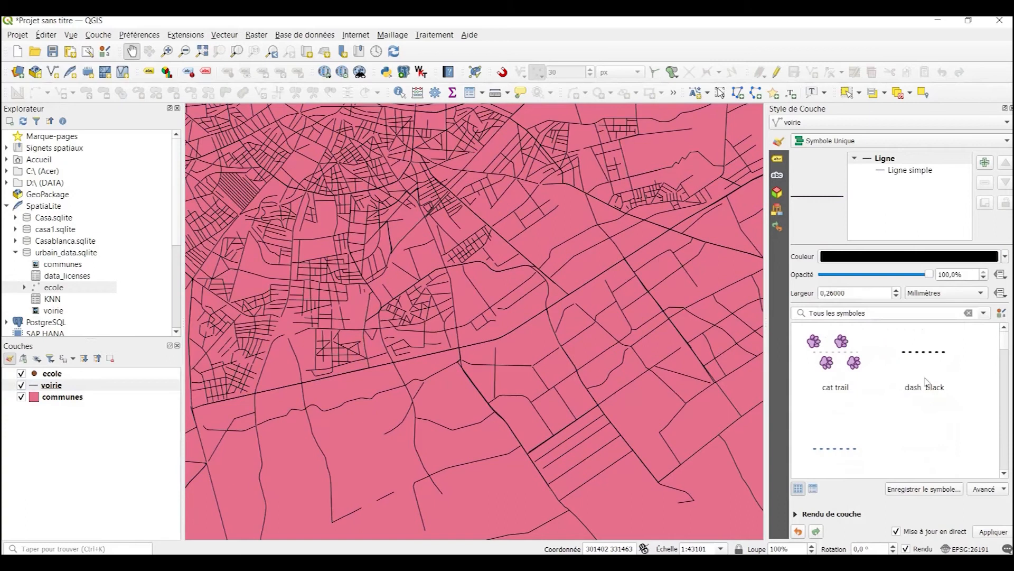
left_click(1006, 123)
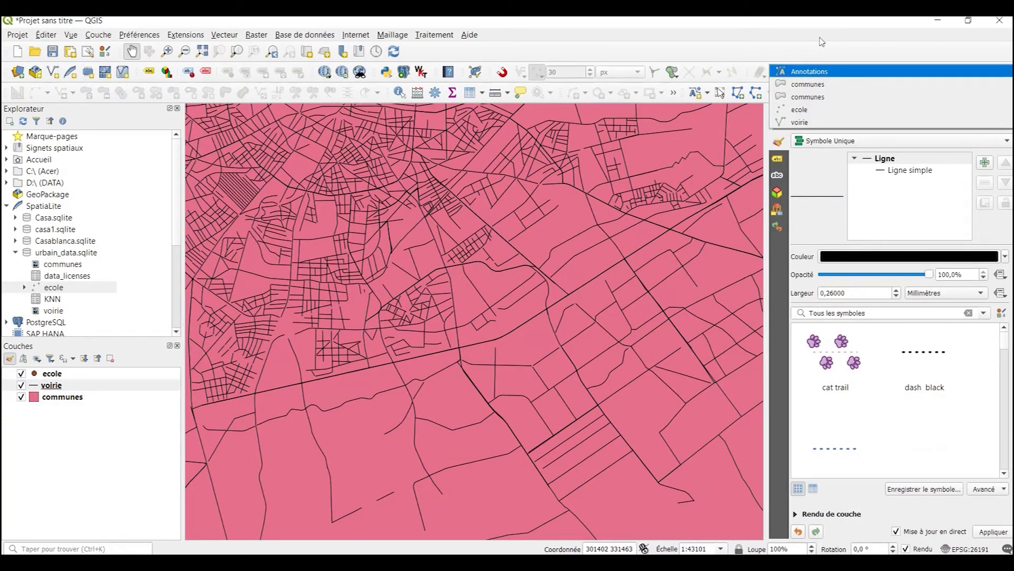
left_click(1008, 109)
left_click(1008, 109)
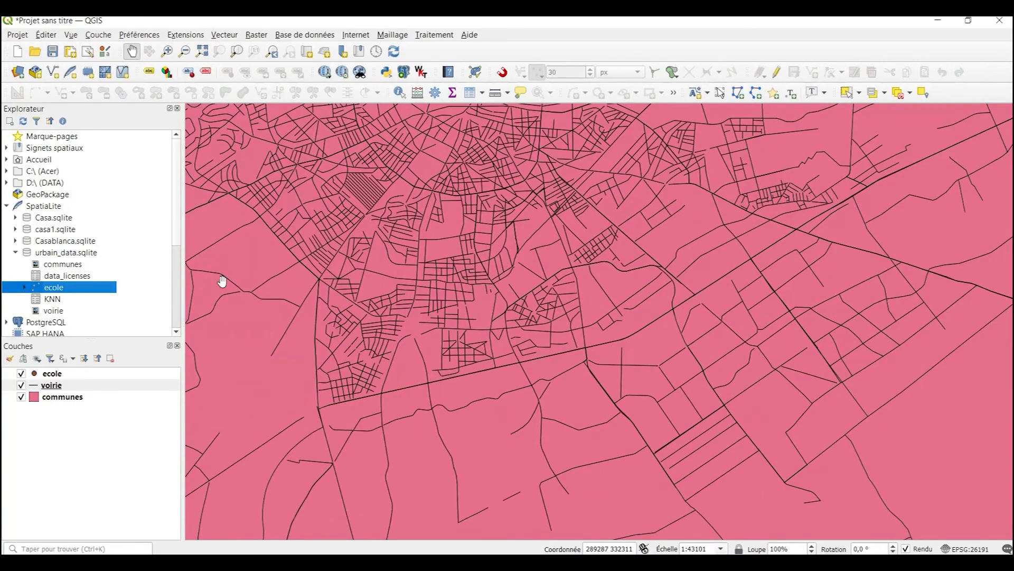
Bring the coastal communes around the port into view and hide the voirie layer.
scroll(460, 276, "down", 1)
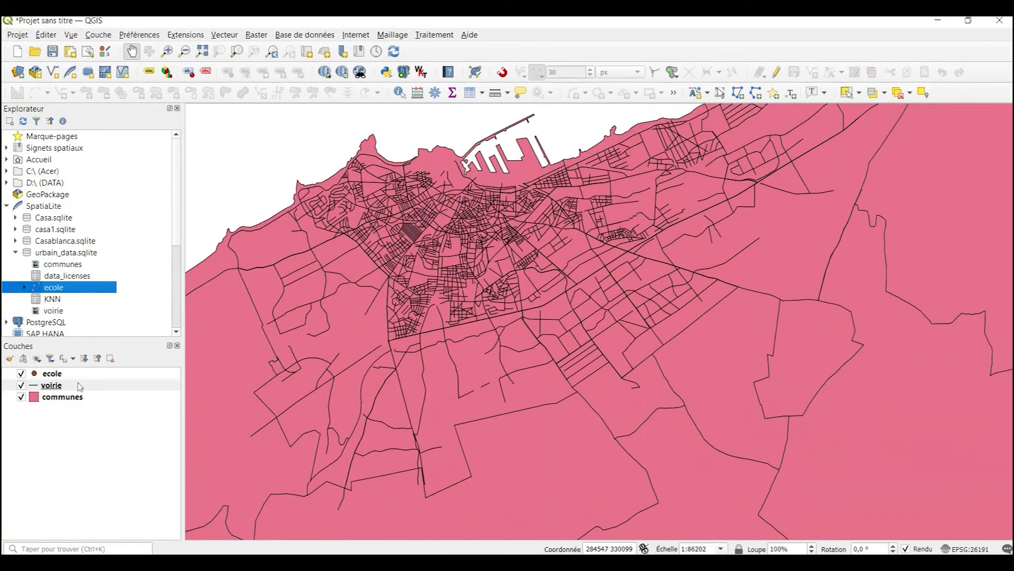
left_click_drag(425, 217, 493, 308)
left_click(21, 384)
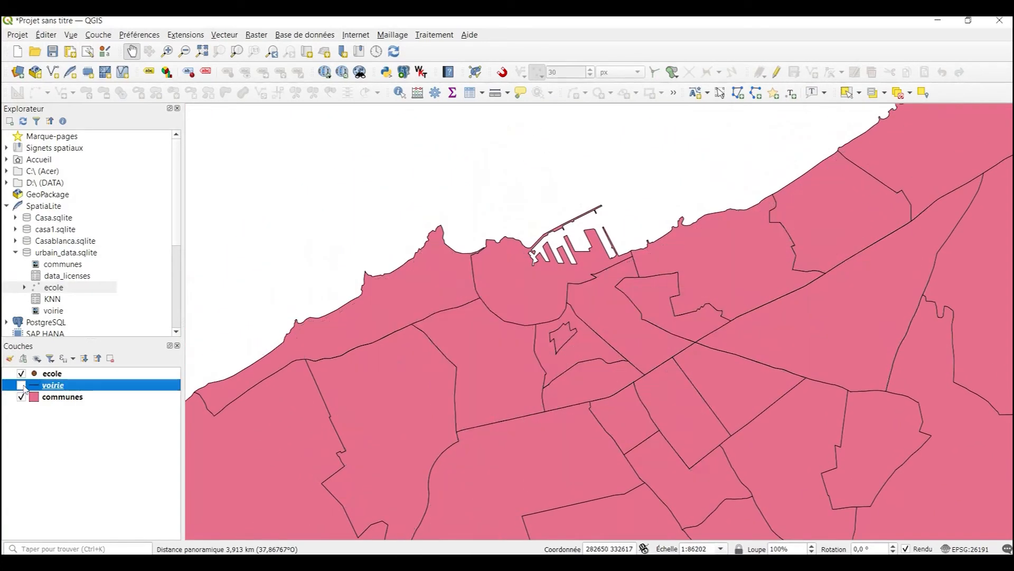
Start editing the ecole layer and add a point in the commune southwest of the port with id 1 and nom ecole1.
left_click(51, 376)
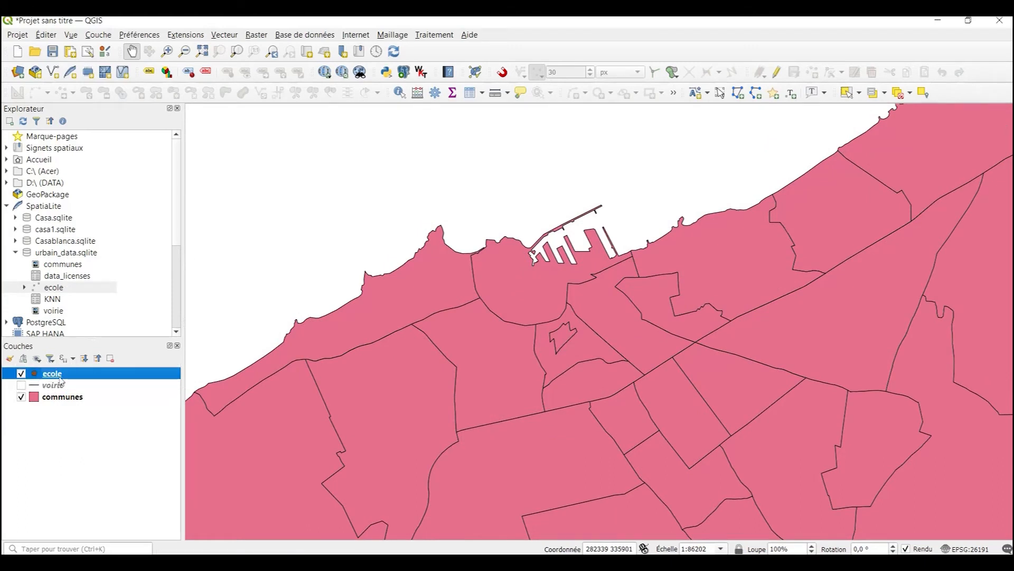
left_click(777, 73)
left_click(812, 73)
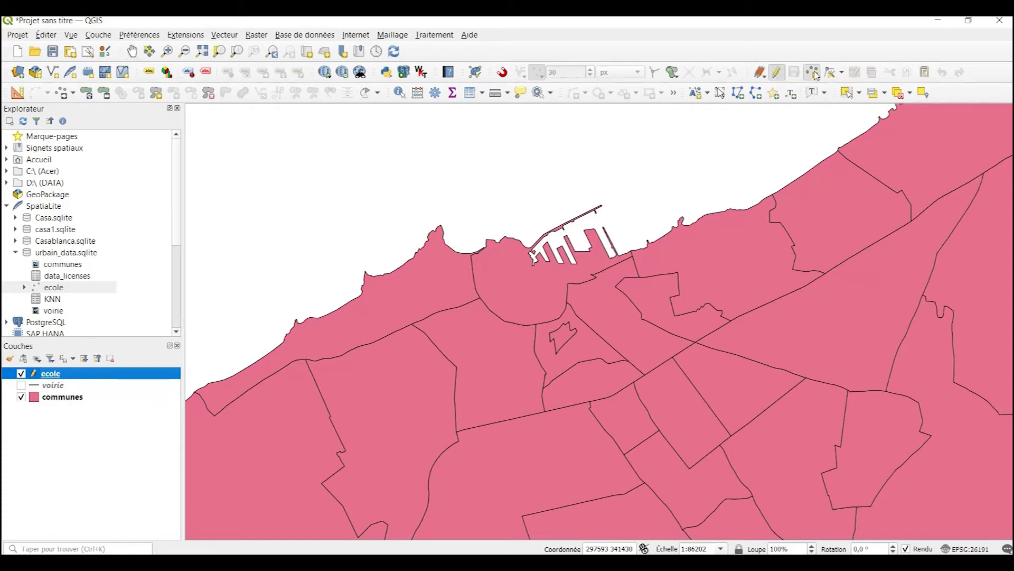
left_click(485, 337)
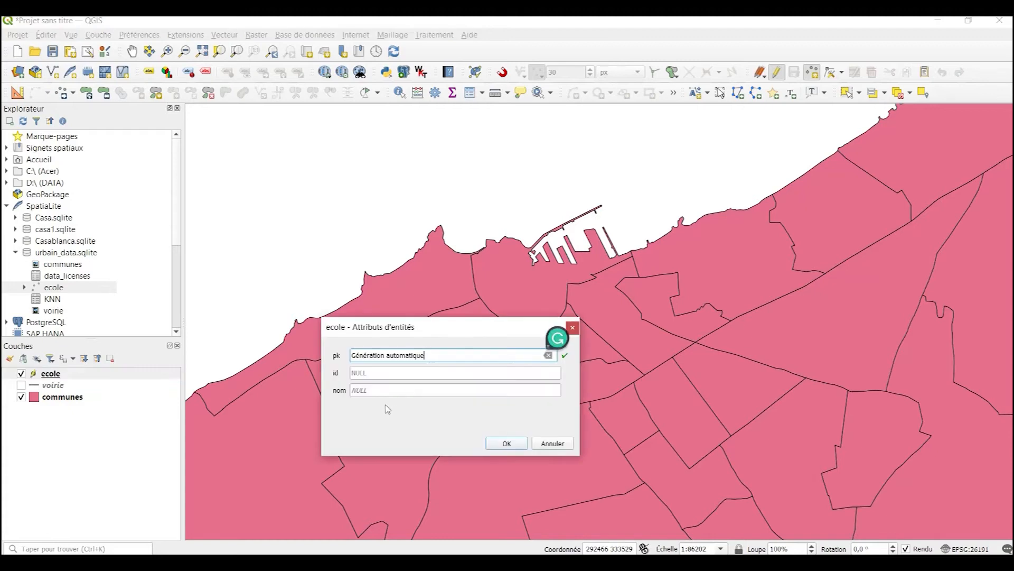
left_click(367, 374)
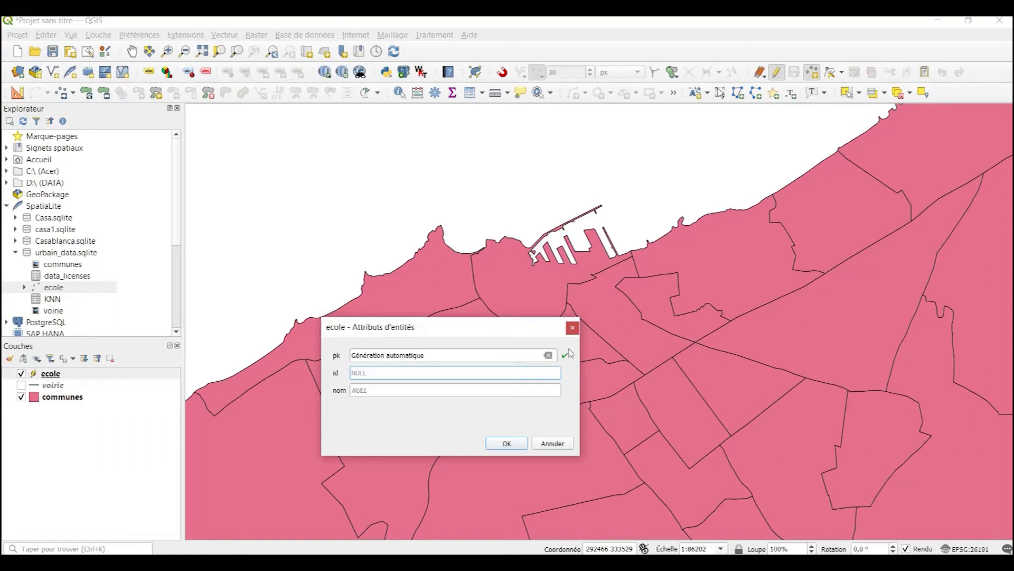
type("1")
left_click(453, 390)
type("ecole1")
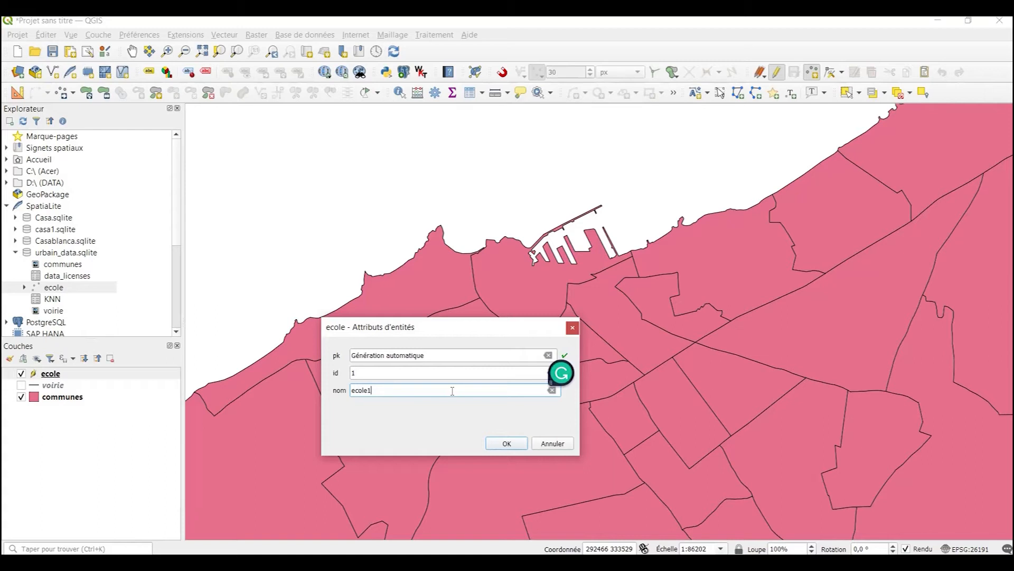
left_click(514, 445)
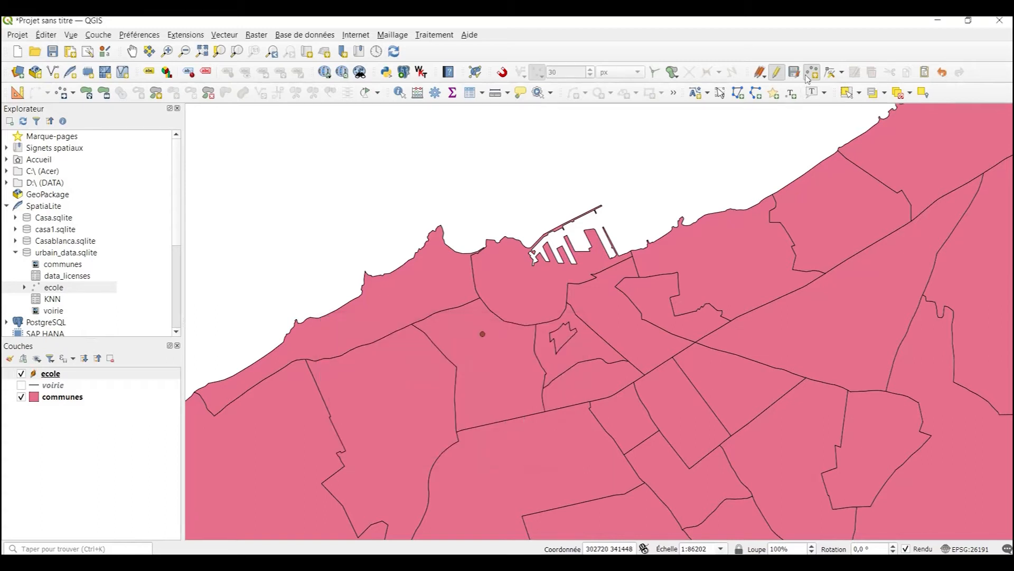
Add a second ecole point southeast of the first, in the commune south of the small enclave, with id 2 and nom ecole2.
left_click(574, 394)
left_click(466, 398)
type("2")
left_click(394, 412)
type("ecole2")
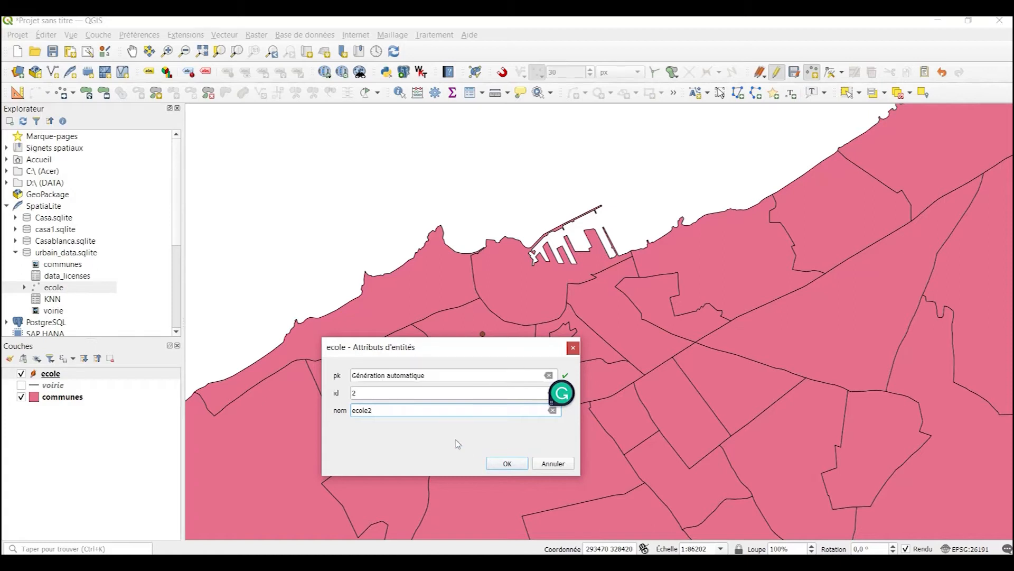
left_click(494, 372)
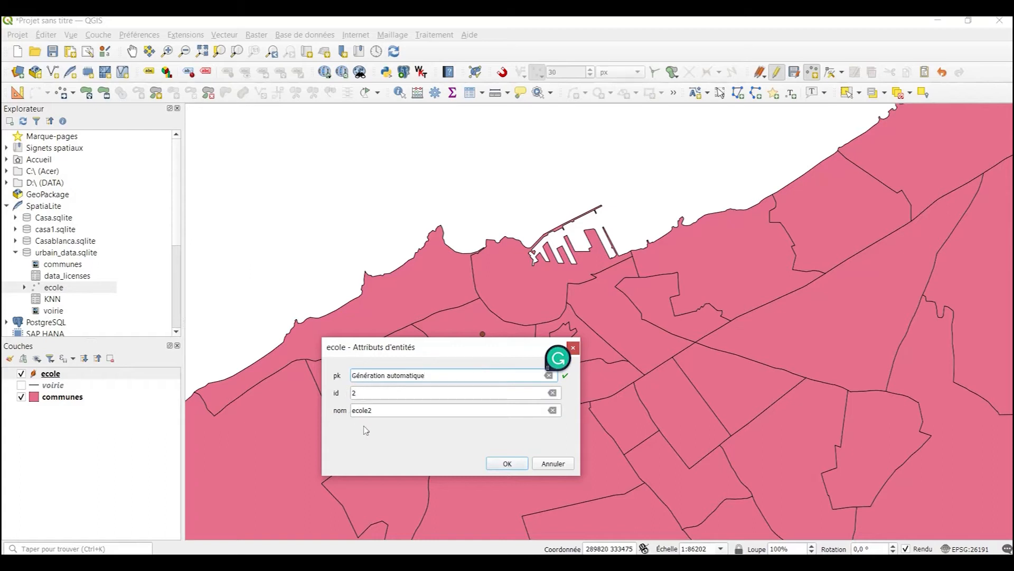
left_click(489, 466)
Add a third ecole point in the commune east of the small enclave with id 3 and nom ecole3.
left_click(607, 336)
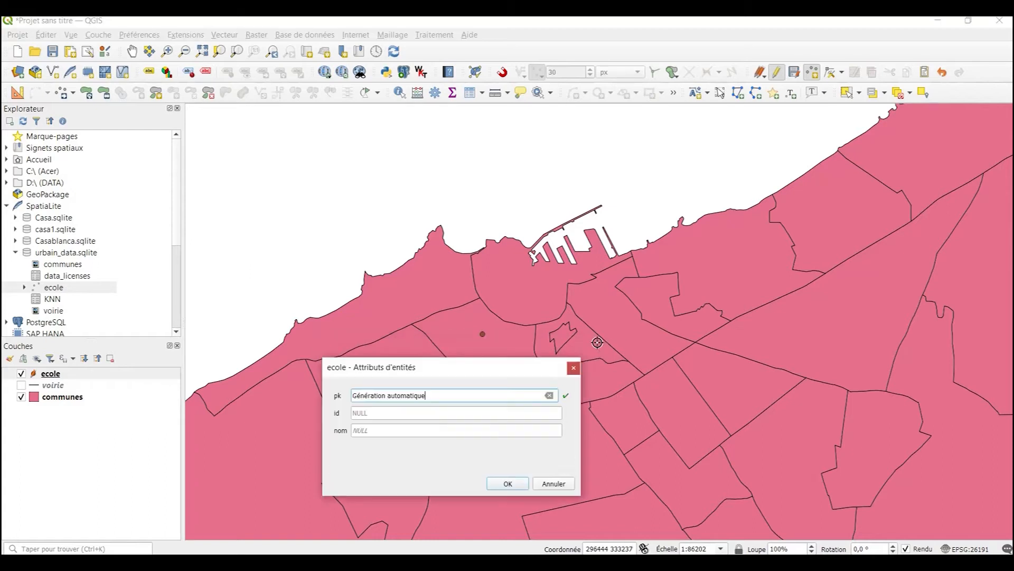
left_click(368, 411)
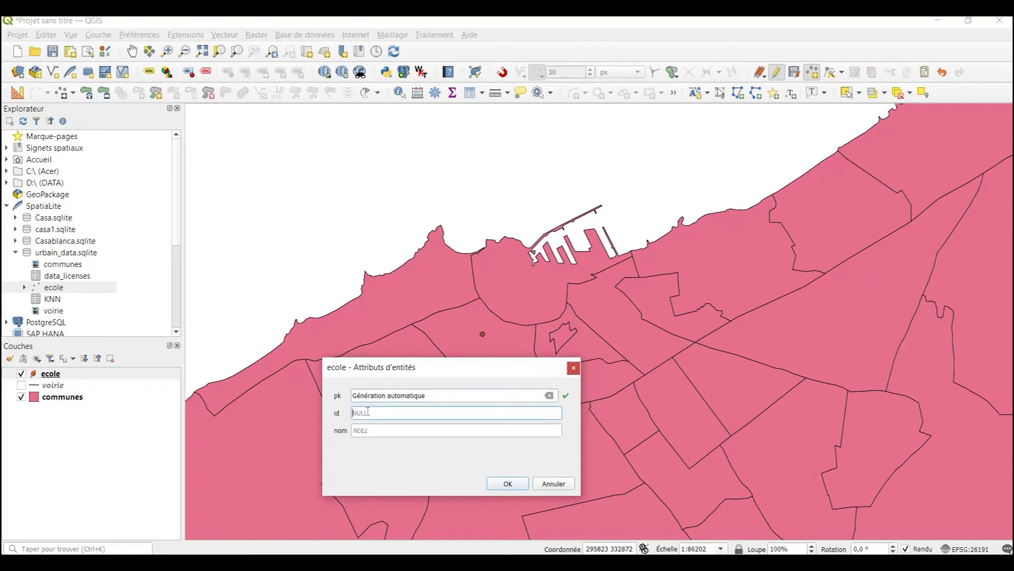
type("3")
key("Tab")
type("école")
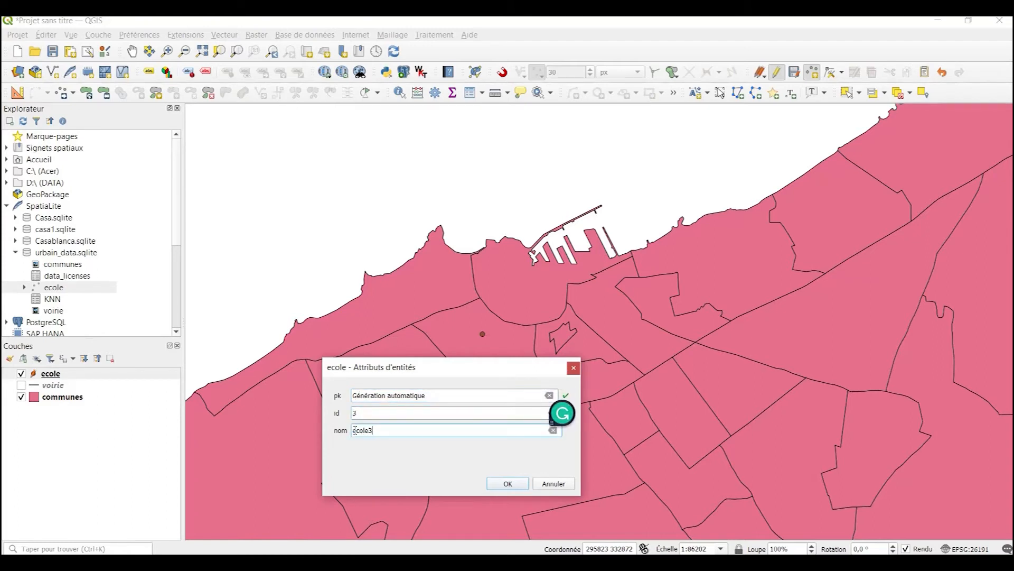
left_click(508, 483)
Add a fourth ecole point south of the first with id 4 and nom ecole4, and save and end the layer editing.
left_click(492, 393)
left_click(424, 430)
type("4")
left_click(377, 449)
type("ecole4")
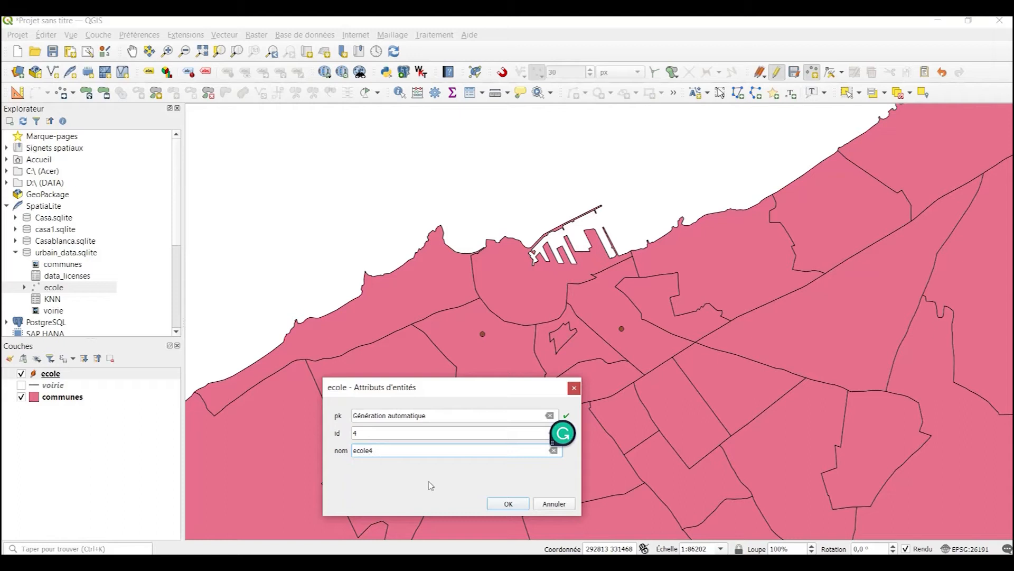
left_click(494, 506)
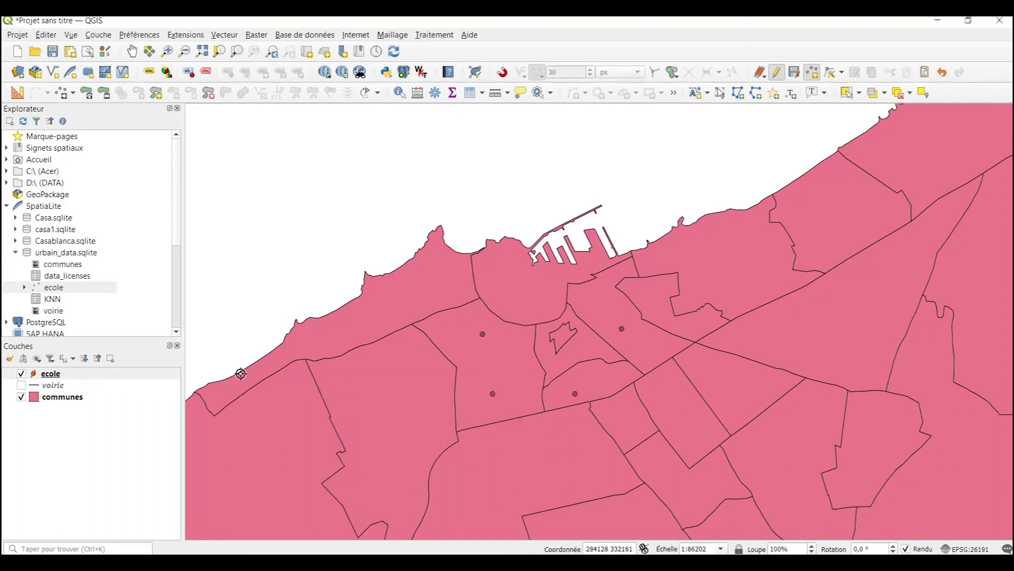
left_click(794, 72)
left_click(775, 76)
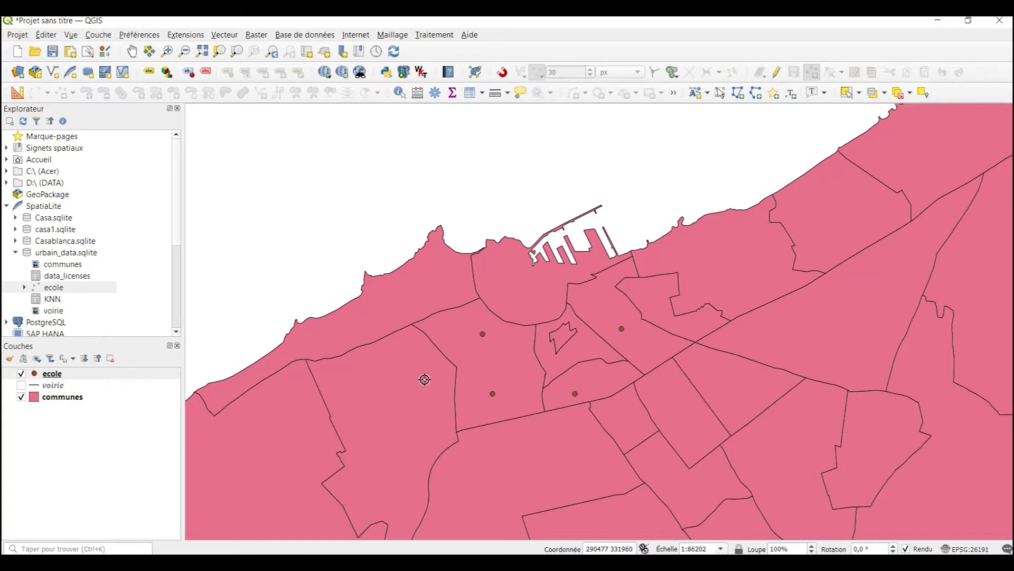
Apply the diamond green symbol to the ecole layer and close the layer styling.
left_click(9, 358)
left_click(924, 376)
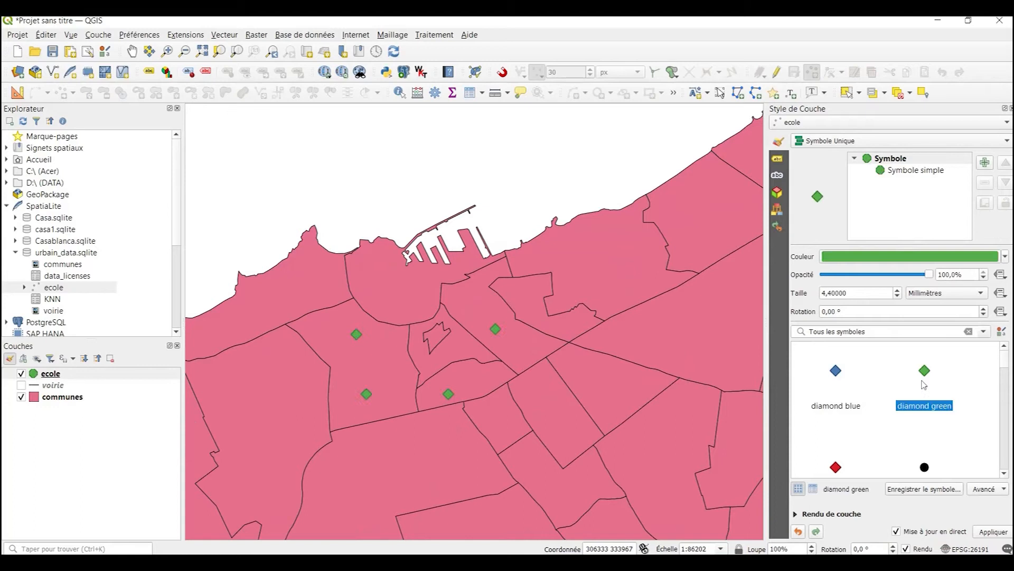
left_click(1009, 108)
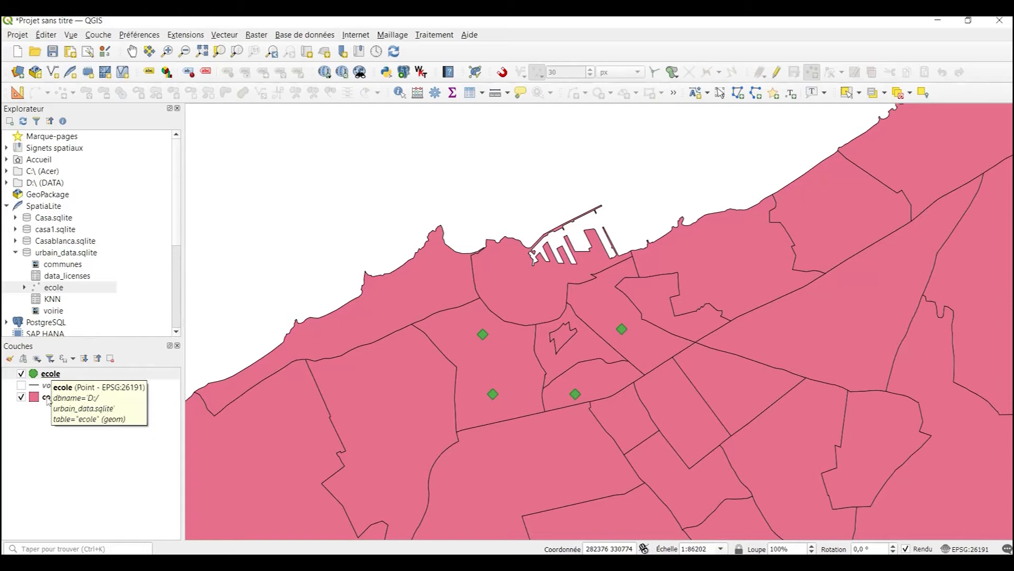
Open the ecole attribute table and review its records sorted by pk in ascending order.
right_click(56, 374)
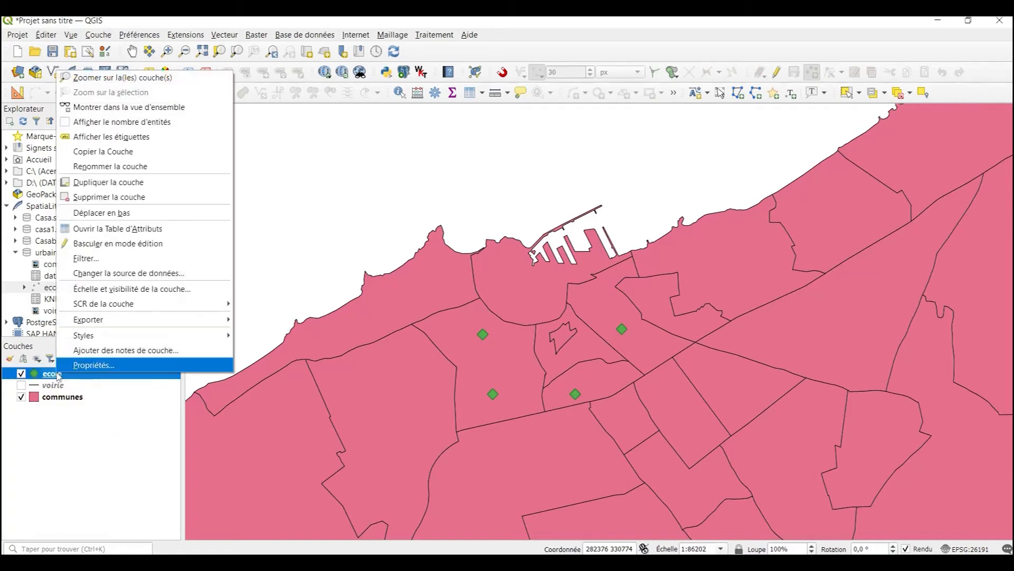
left_click(144, 230)
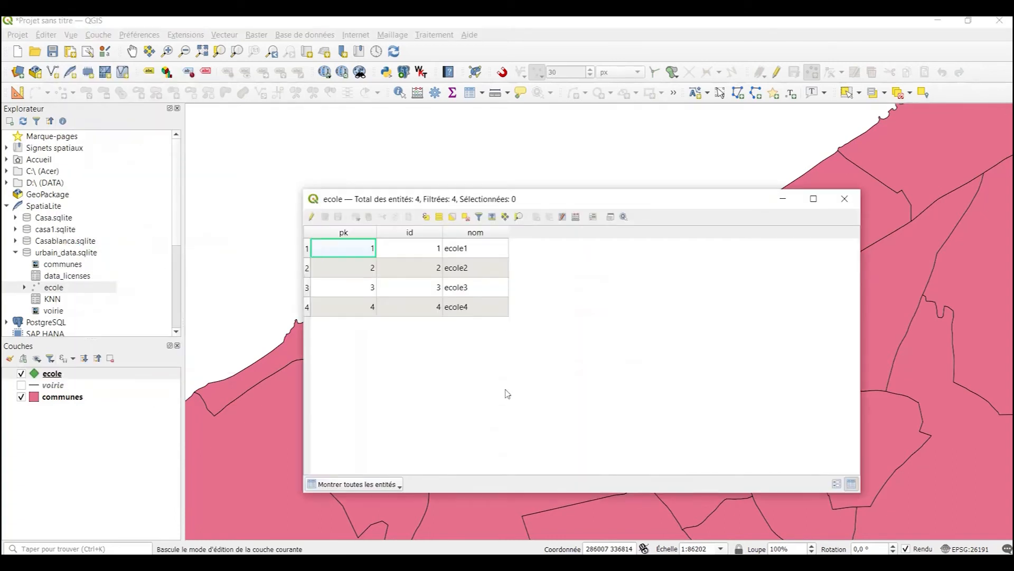
left_click(341, 234)
left_click(341, 235)
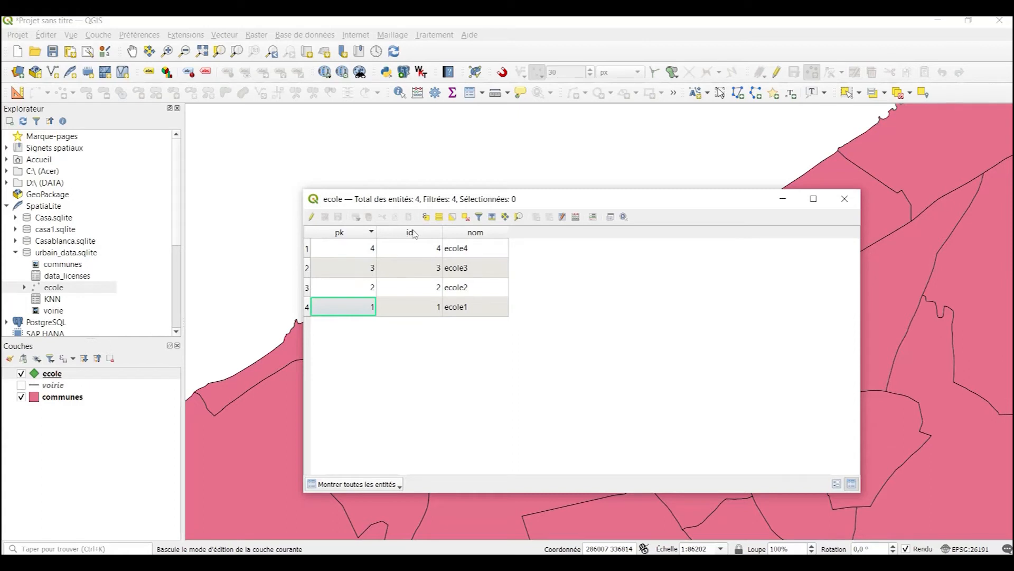
left_click(354, 235)
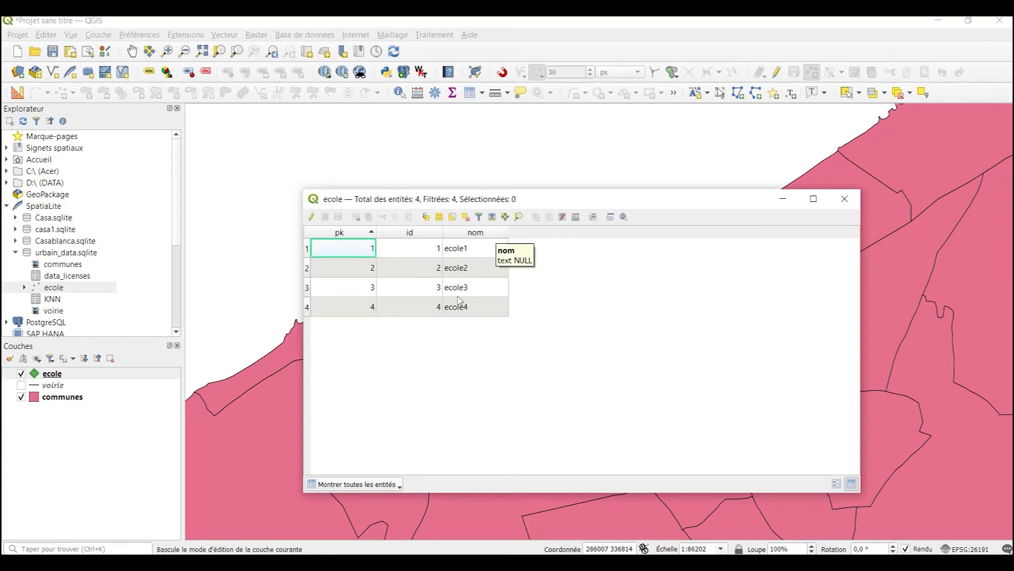
Put the ecole table in edit mode, add a field id_commune of type Entier (32bit), and close the table.
left_click(312, 217)
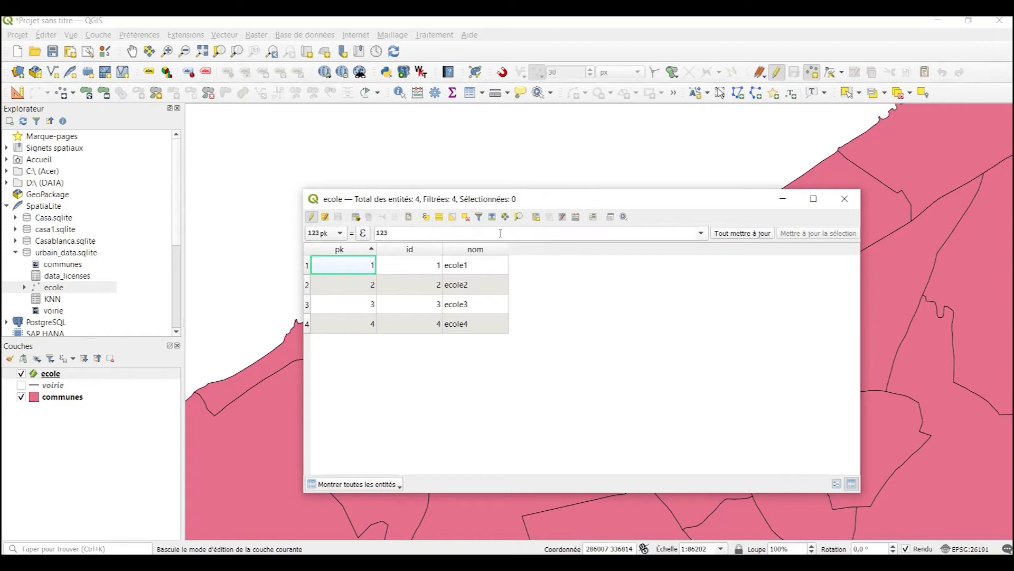
left_click(539, 218)
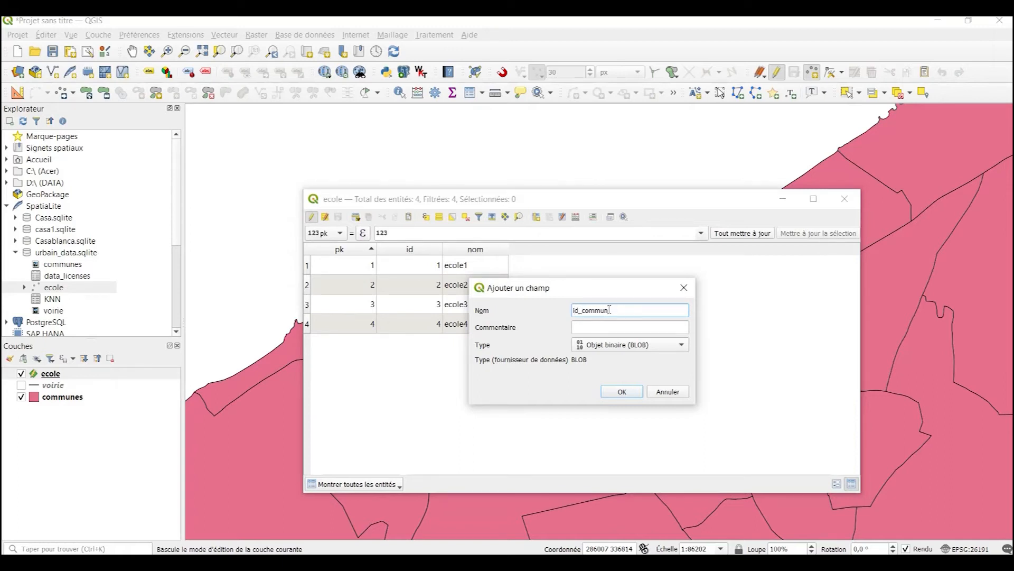
left_click(608, 345)
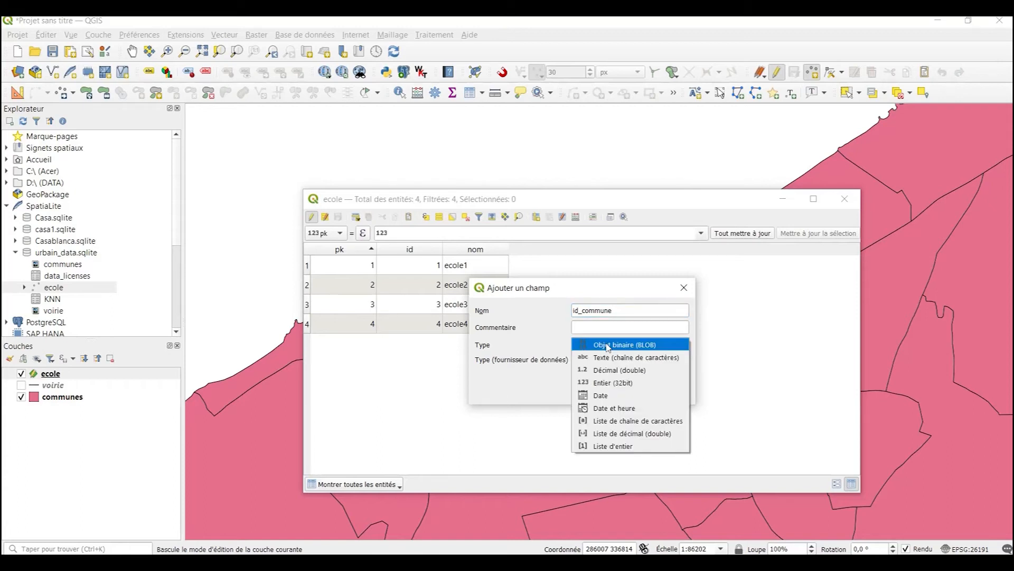
left_click(613, 381)
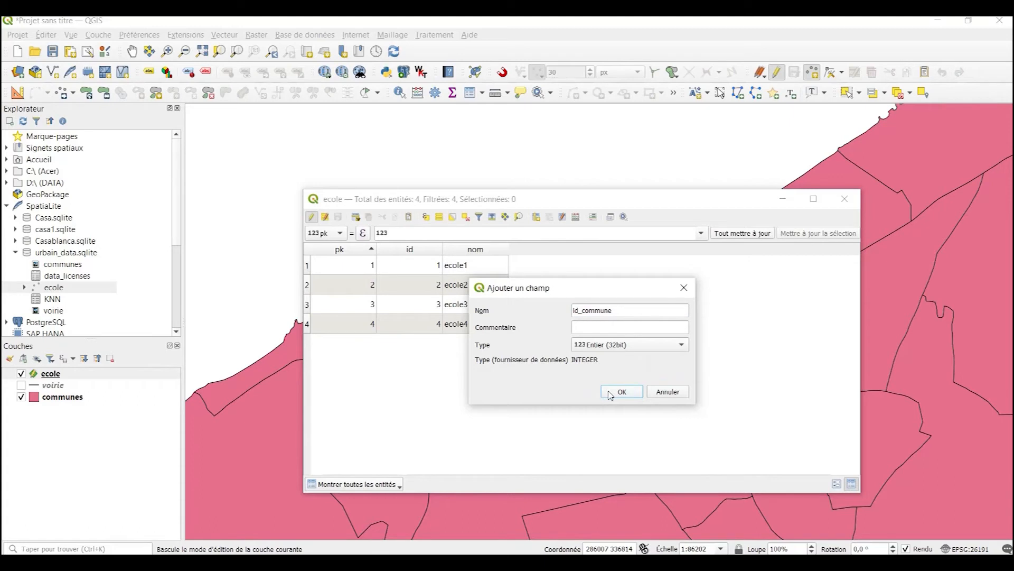
left_click(613, 392)
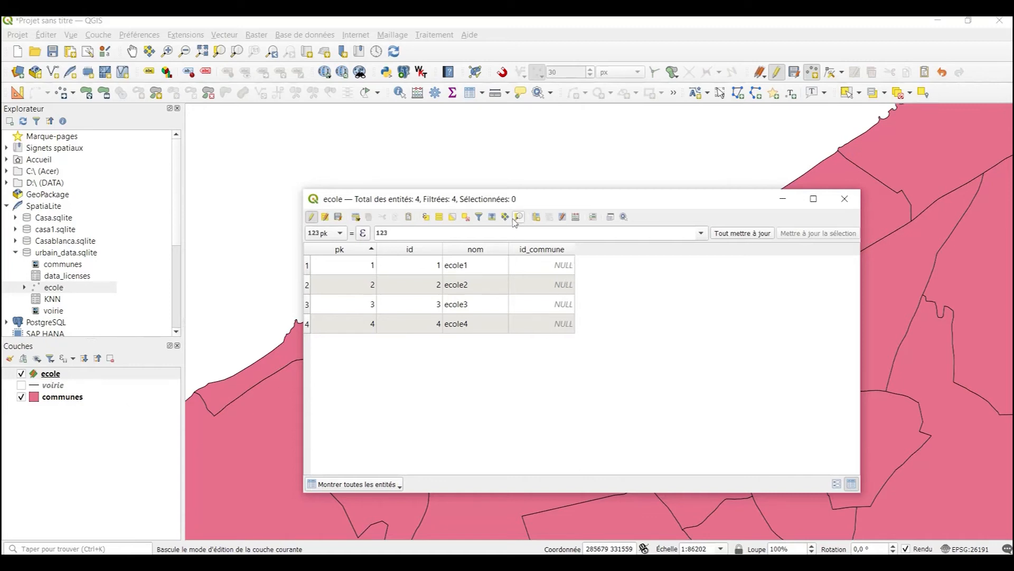
left_click(845, 198)
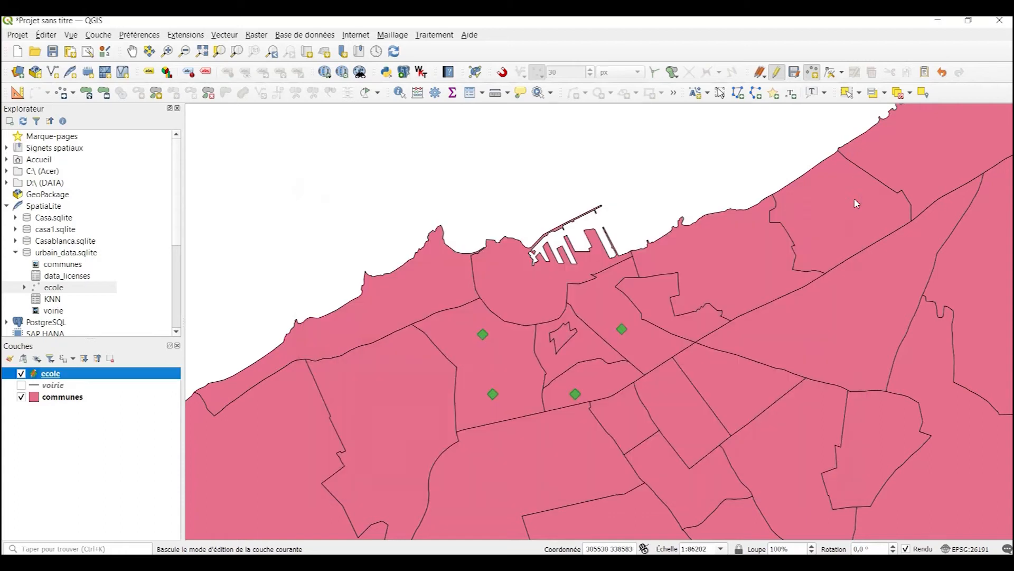
Join the communes layer to ecole with join field id and target field id_commune, and accept the layer properties.
right_click(46, 375)
left_click(61, 368)
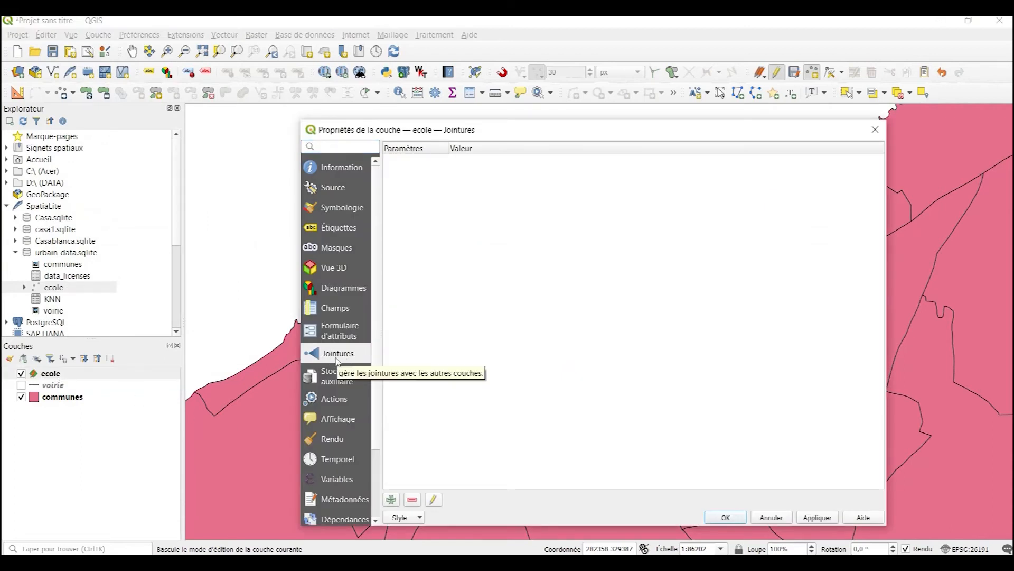
left_click(391, 500)
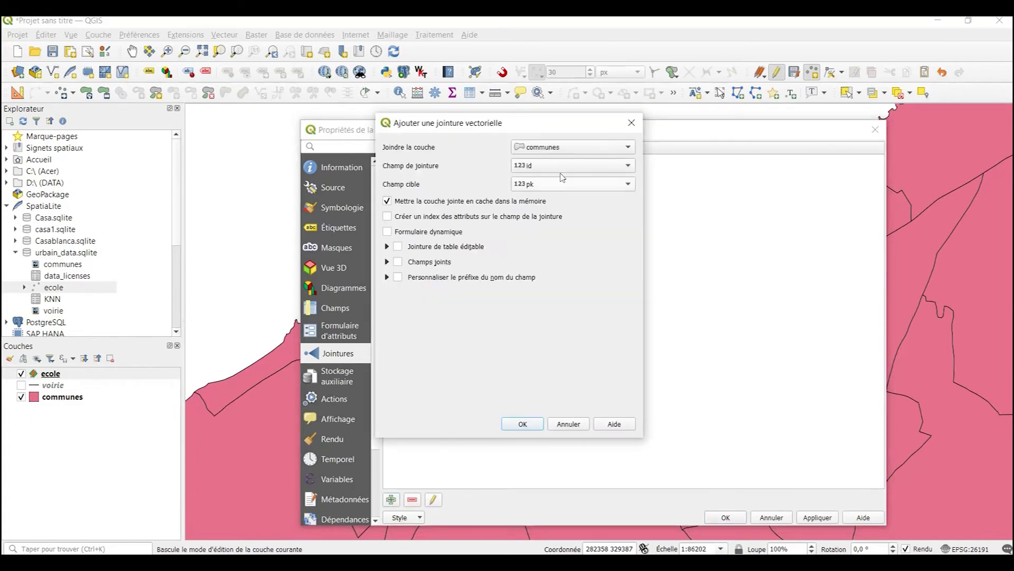
left_click_drag(530, 125, 588, 193)
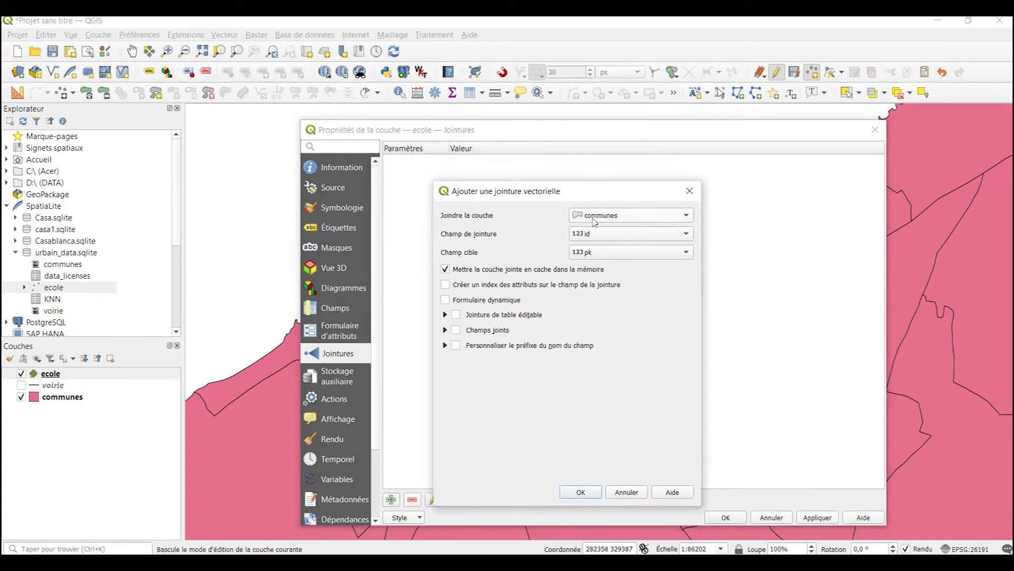
left_click(622, 219)
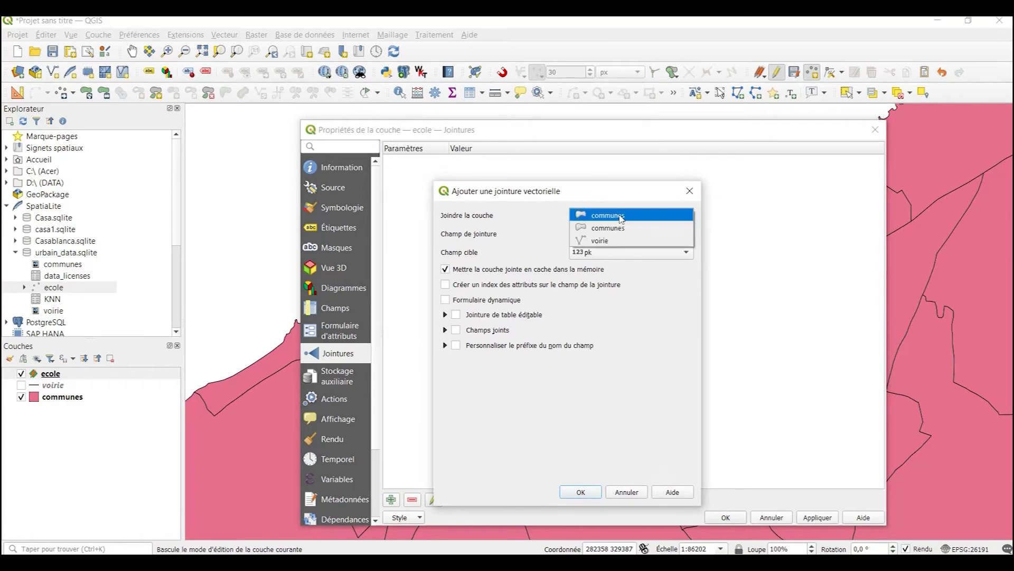
left_click(606, 218)
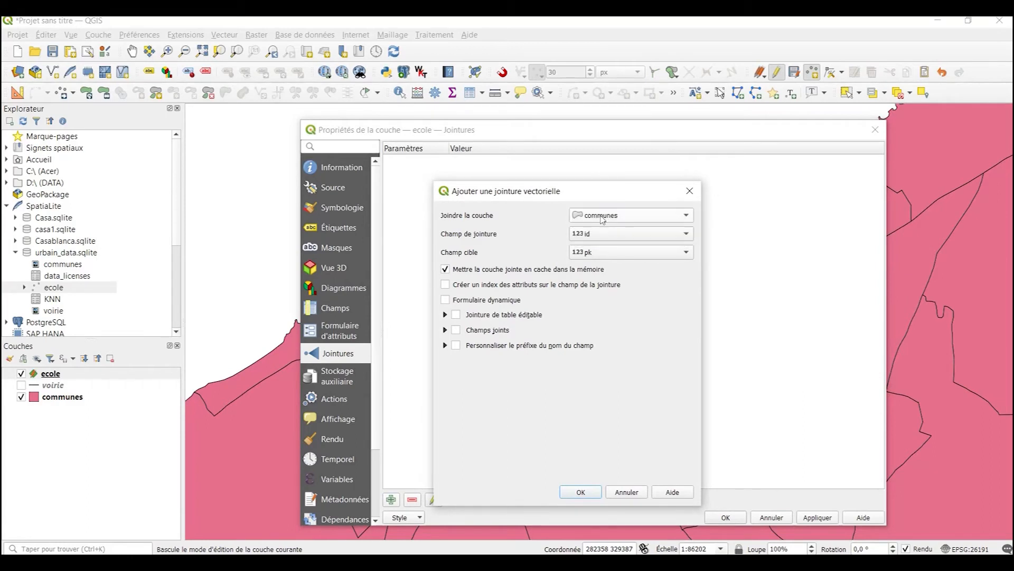
left_click(625, 238)
left_click(606, 240)
left_click(600, 255)
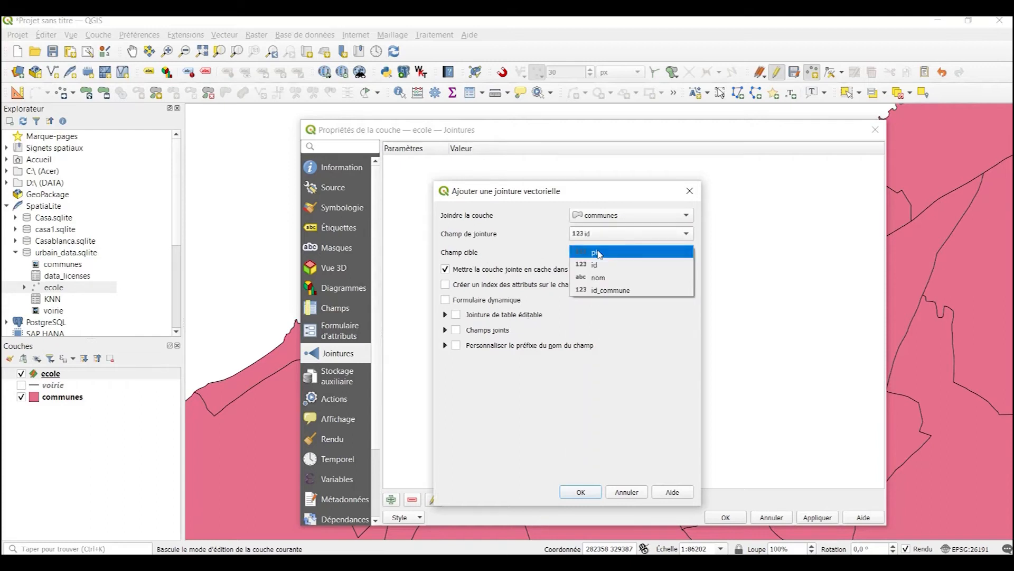
left_click(623, 292)
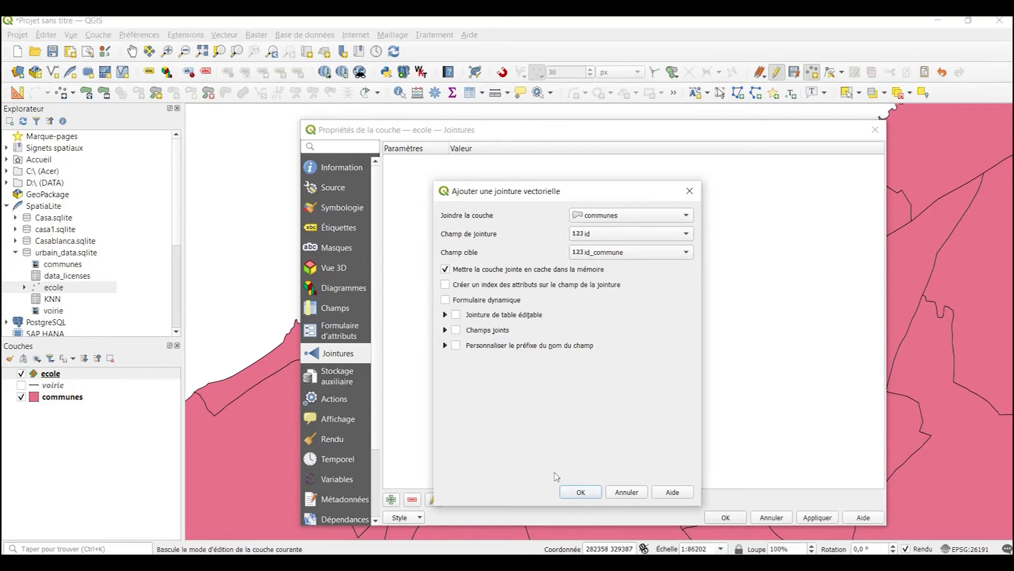
left_click(580, 491)
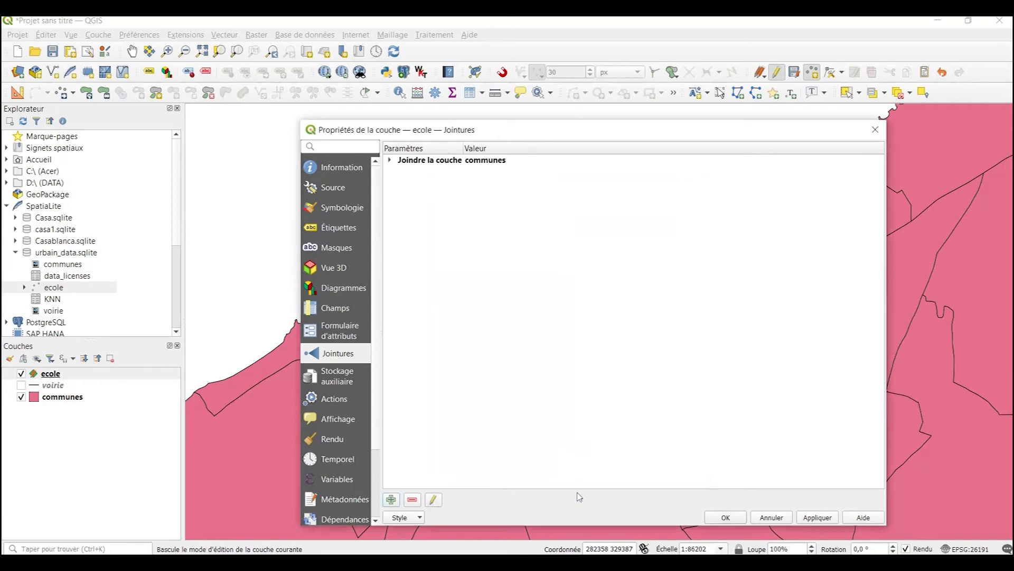
left_click(743, 521)
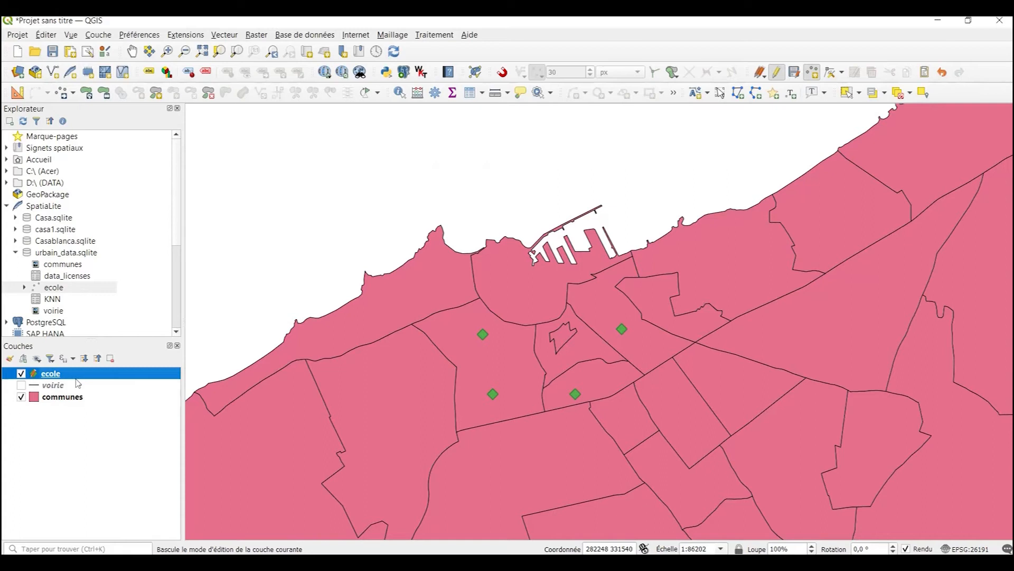
Open the ecole attribute table and look through the columns joined from communes.
right_click(55, 378)
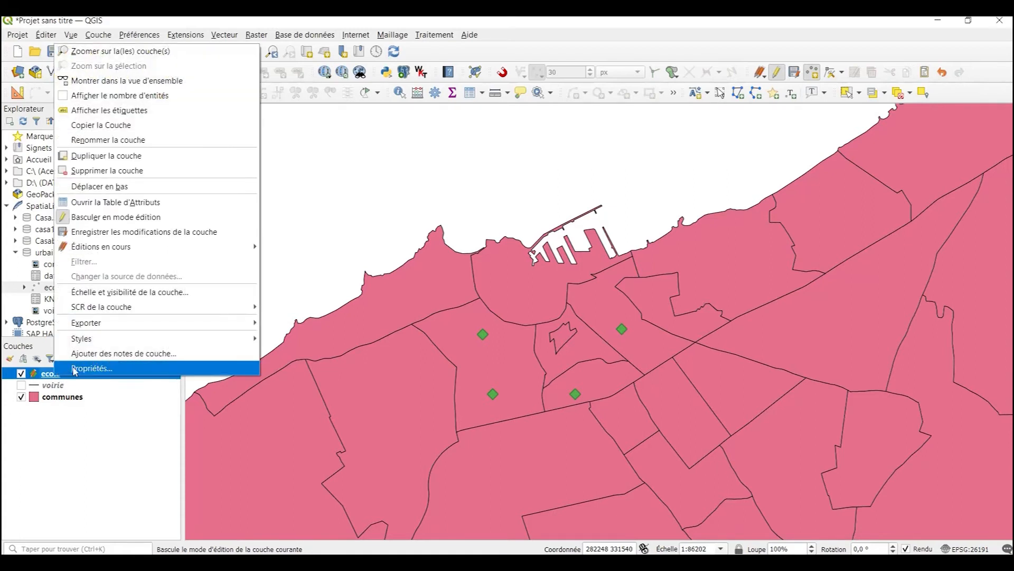
left_click(107, 205)
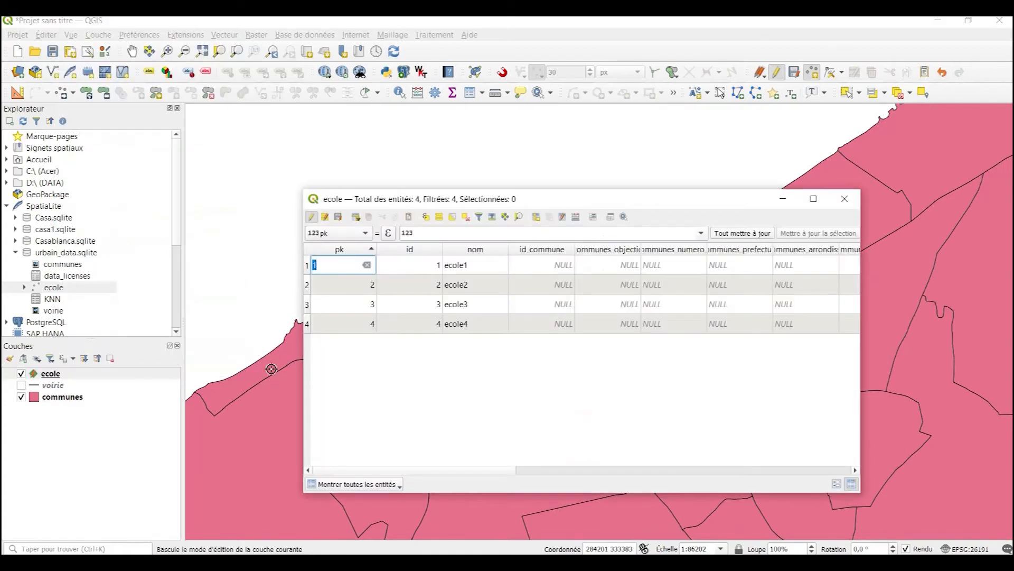
left_click_drag(475, 472, 602, 471)
left_click_drag(816, 470, 477, 470)
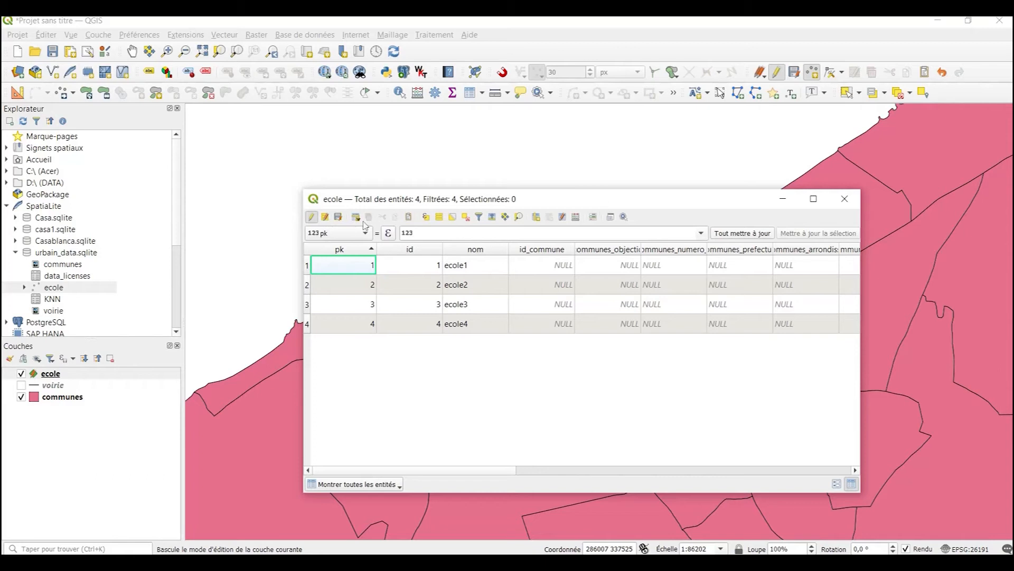
Set id_commune to 1 for ecole1, 2 for ecole2, 1 for ecole3 and 5 for ecole4, and save the edits.
left_click(561, 271)
type("1")
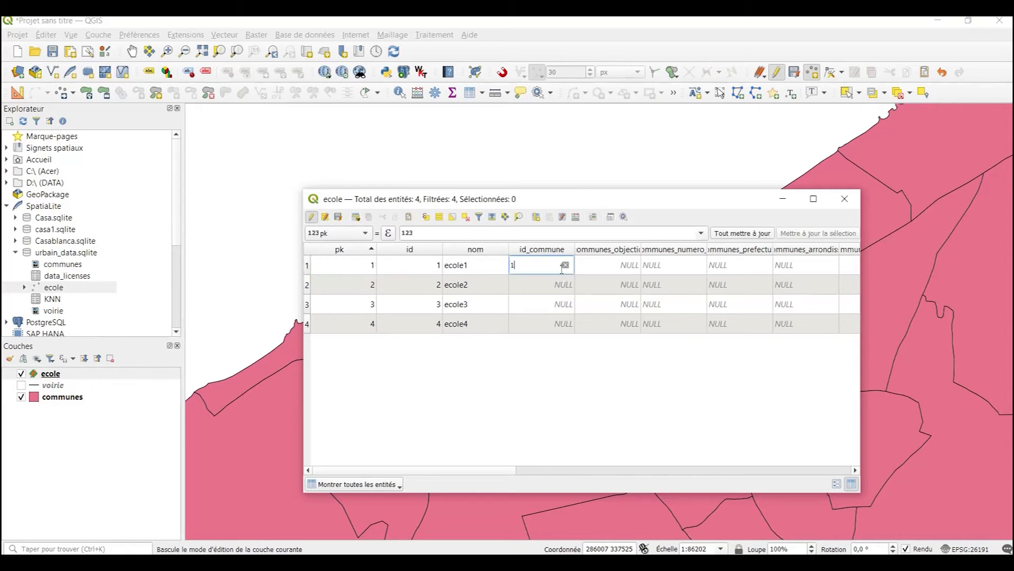
left_click(553, 290)
type("2")
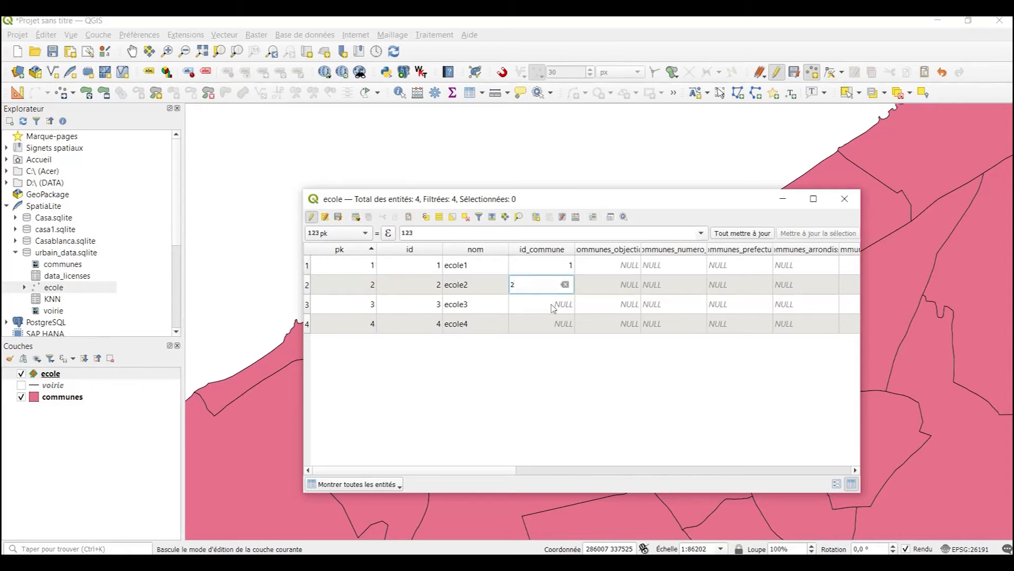
left_click(553, 309)
type("1")
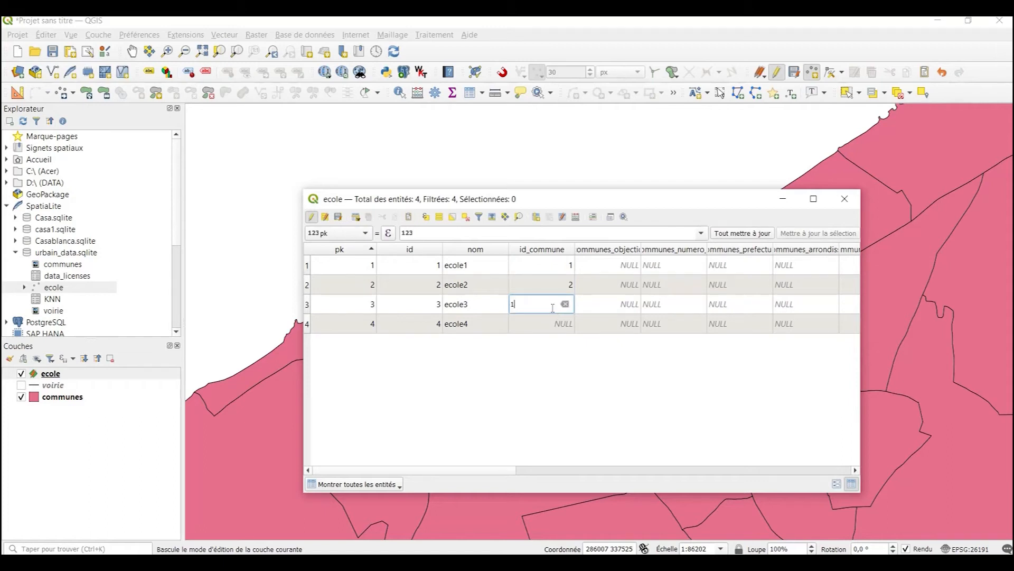
left_click(556, 327)
type("5")
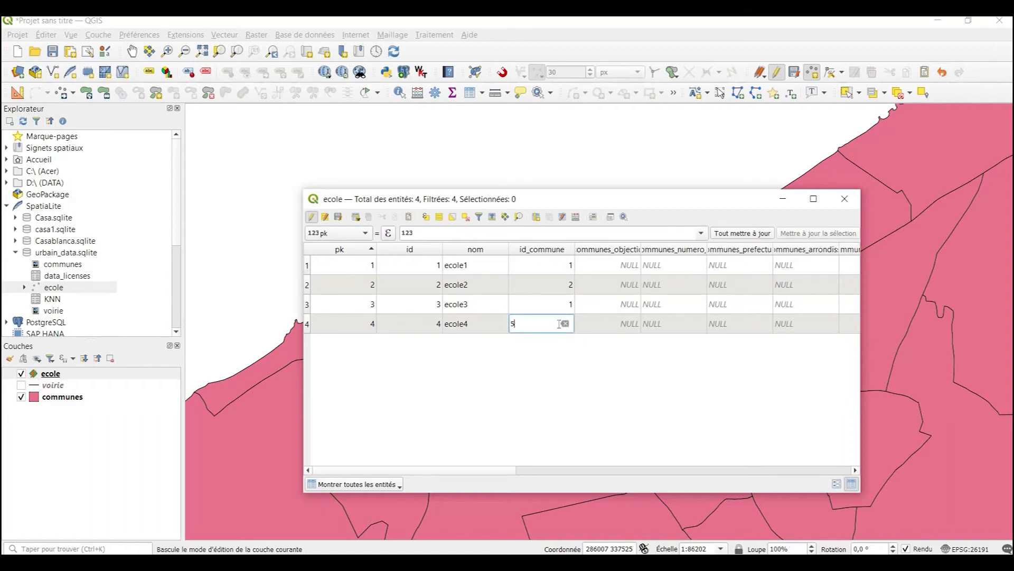
key("Return")
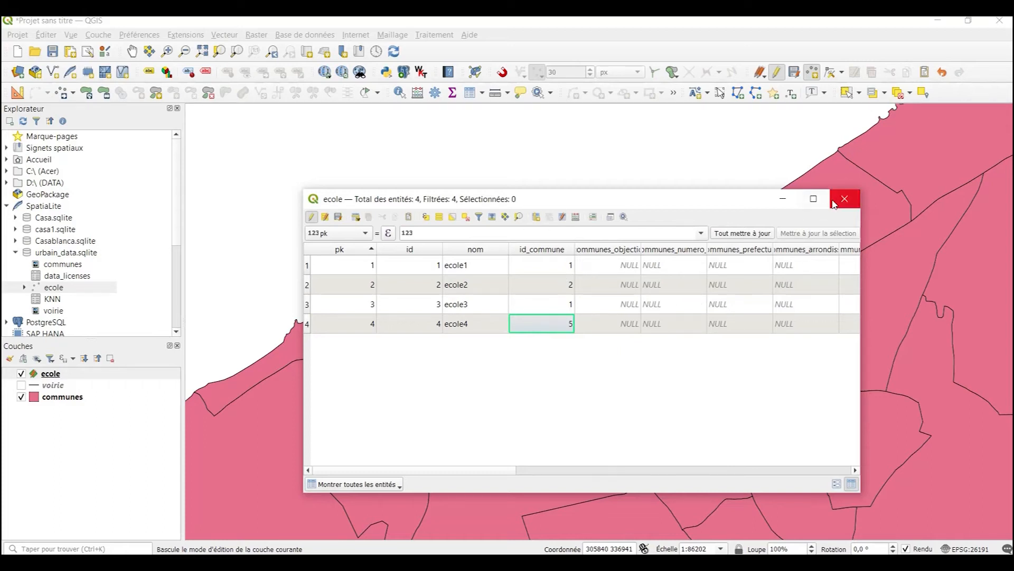
left_click(338, 217)
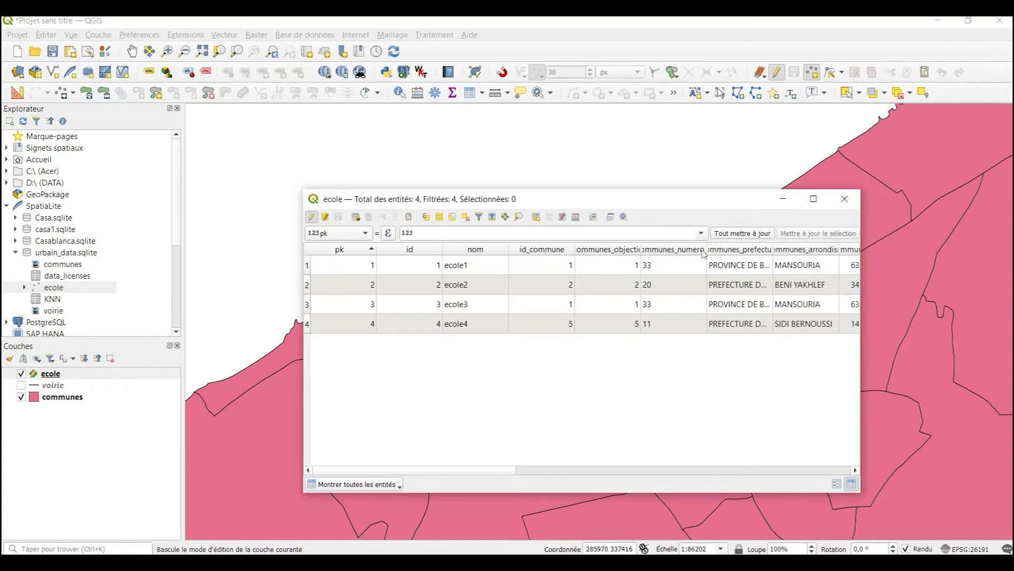
Review the joined commune values sorted by id_commune in descending order, and close the ecole attribute table.
left_click_drag(503, 471, 523, 485)
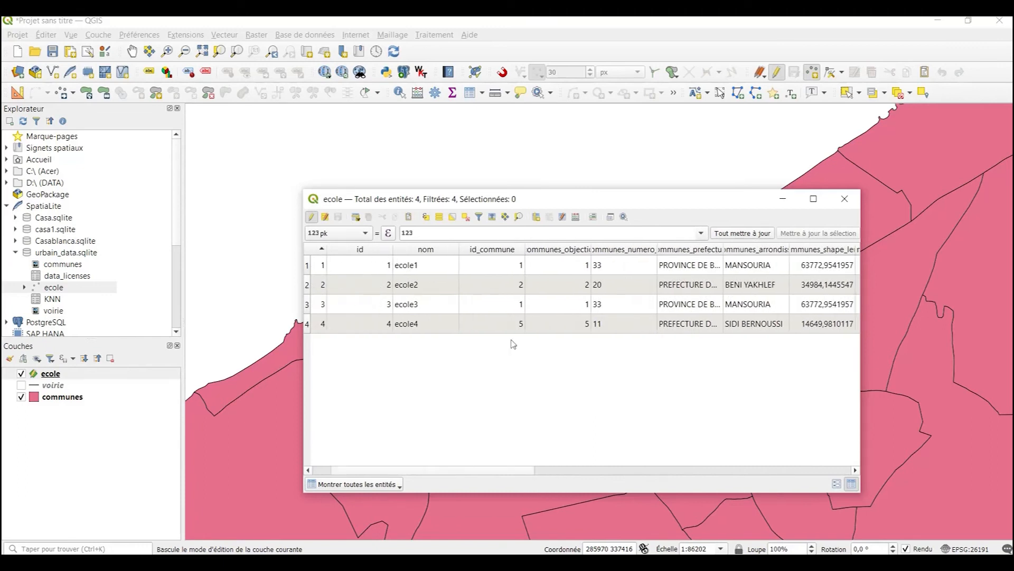
left_click(504, 249)
left_click(504, 250)
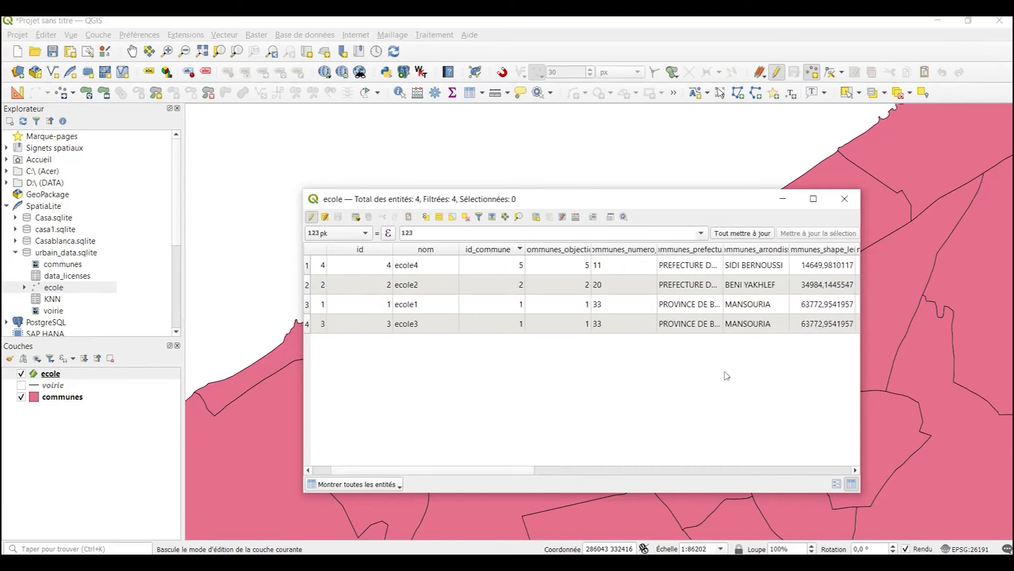
left_click(844, 199)
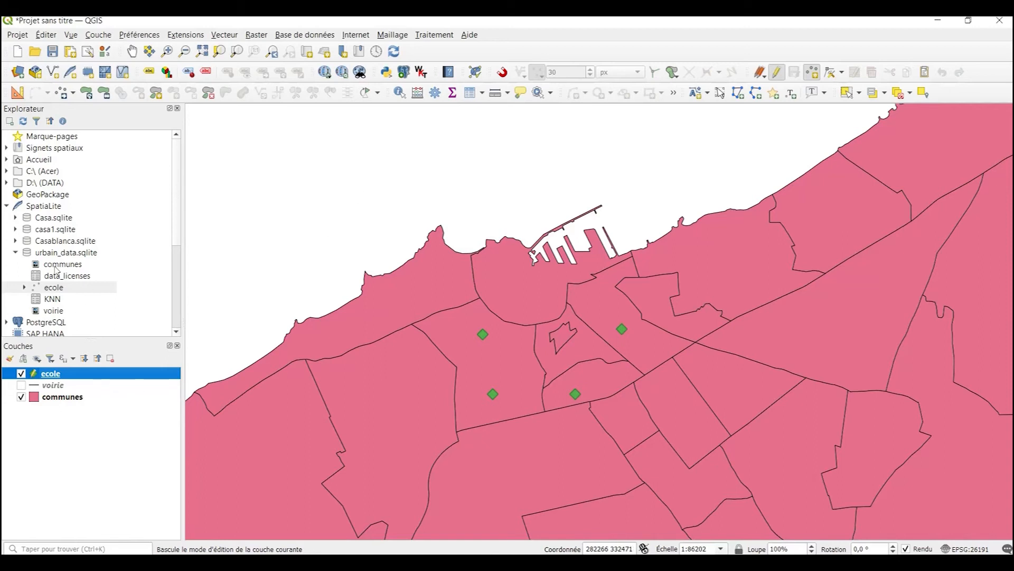
Open the database manager and select the communes table of the SpatiaLite database urbain_data.sqlite.
left_click(85, 255)
left_click(304, 34)
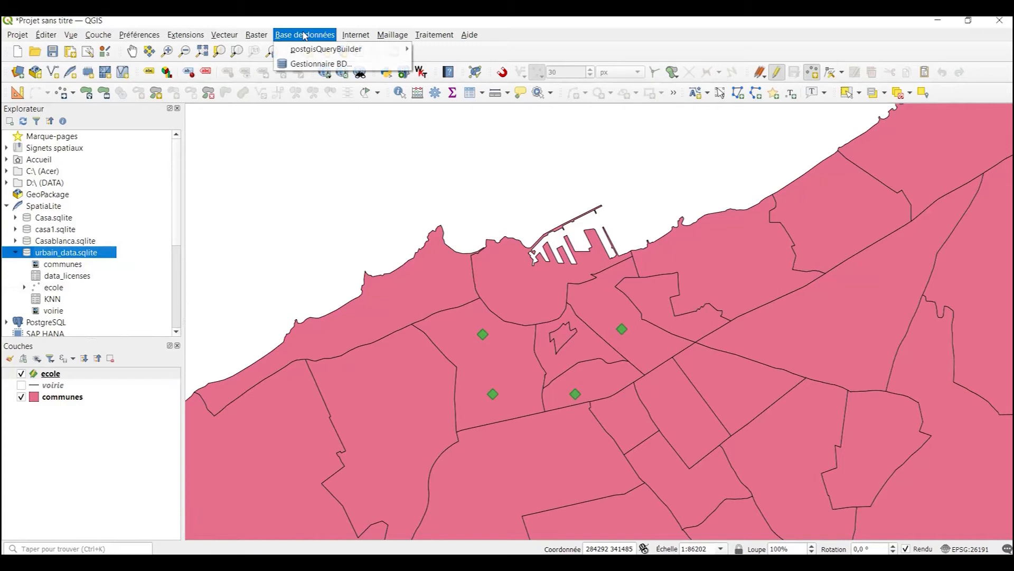
left_click(305, 64)
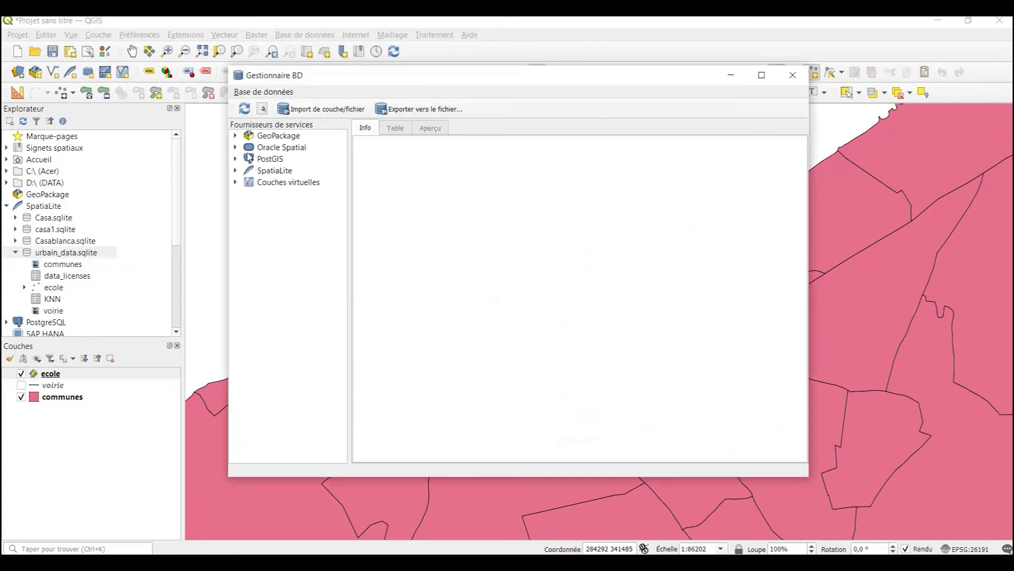
left_click(236, 171)
left_click(311, 217)
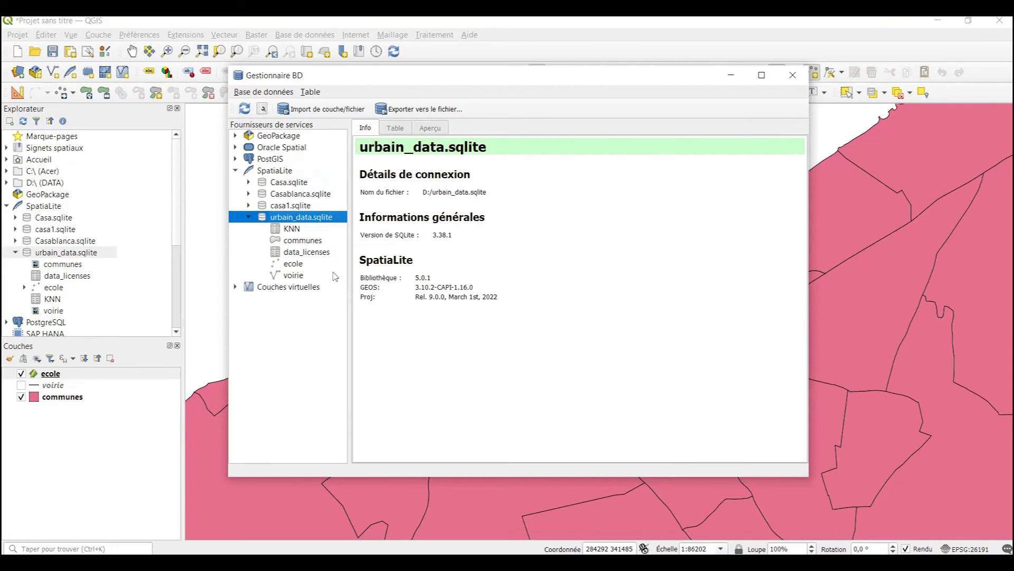
left_click(304, 242)
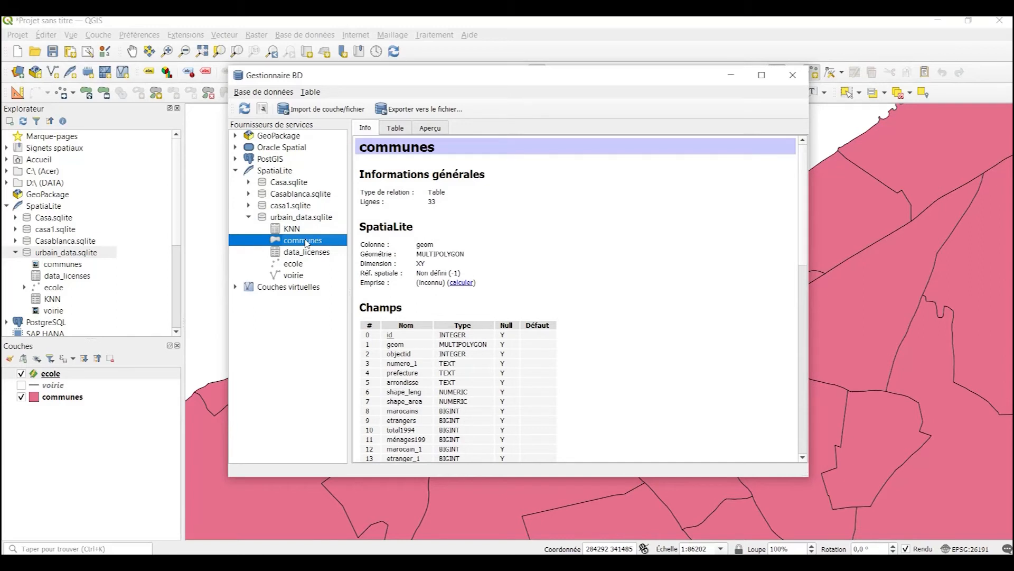
Open an SQL query window on urbain_data.sqlite and write the query start "select * from communes where".
left_click(262, 110)
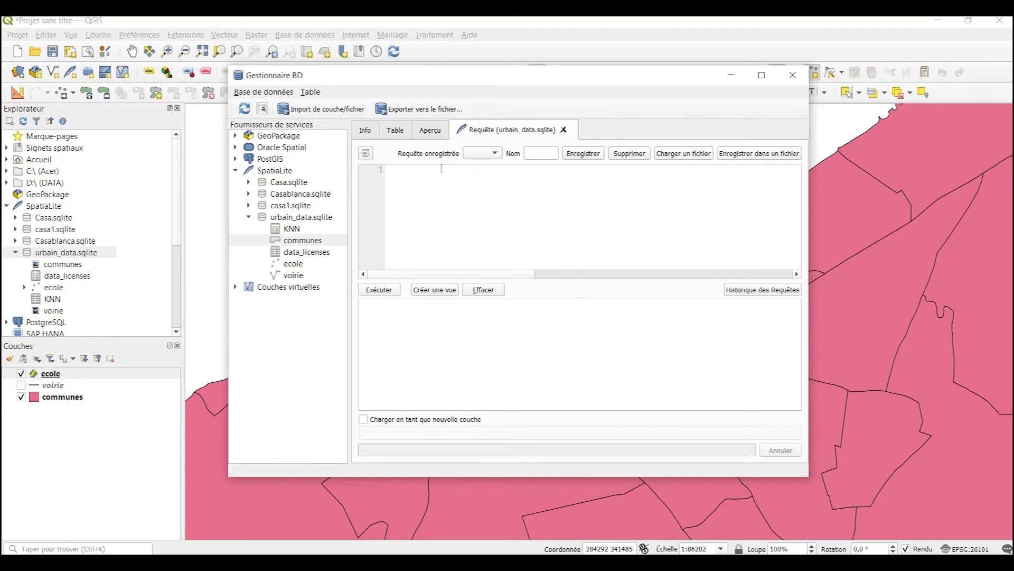
left_click(415, 188)
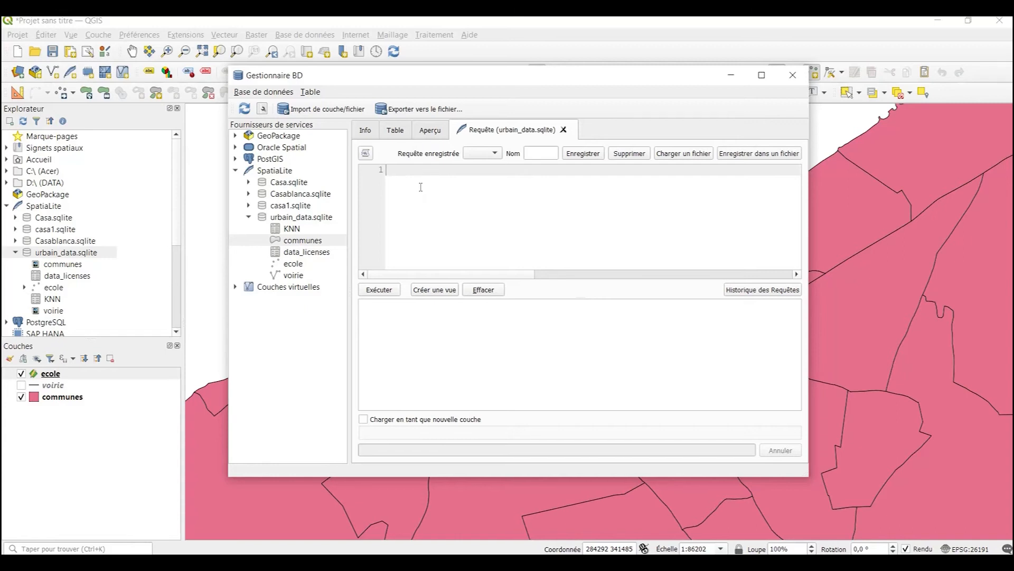
type("slect")
key("BackSpace")
key("BackSpace")
key("BackSpace")
key("BackSpace")
key("BackSpace")
type("elect * from ")
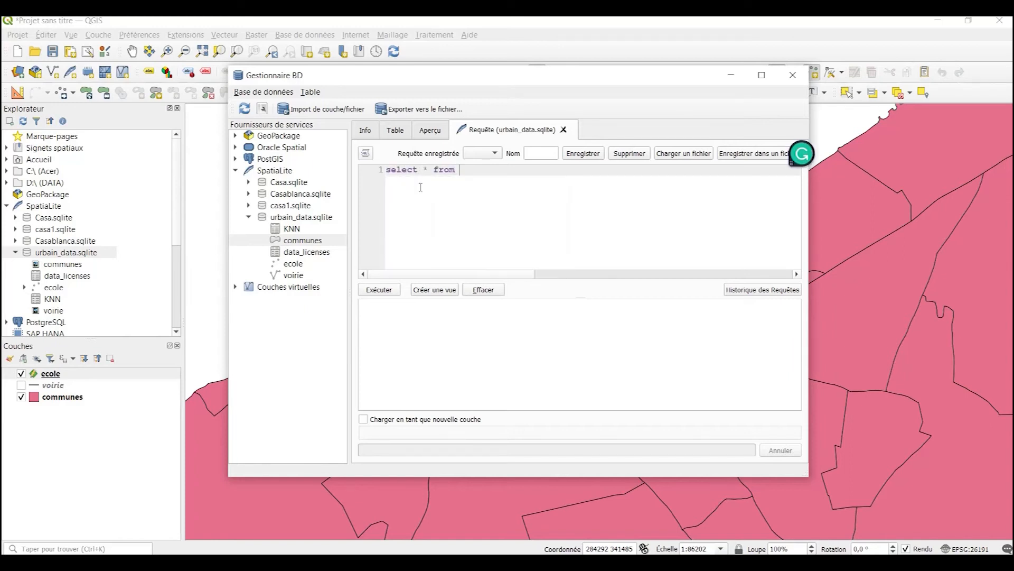
type("communes where")
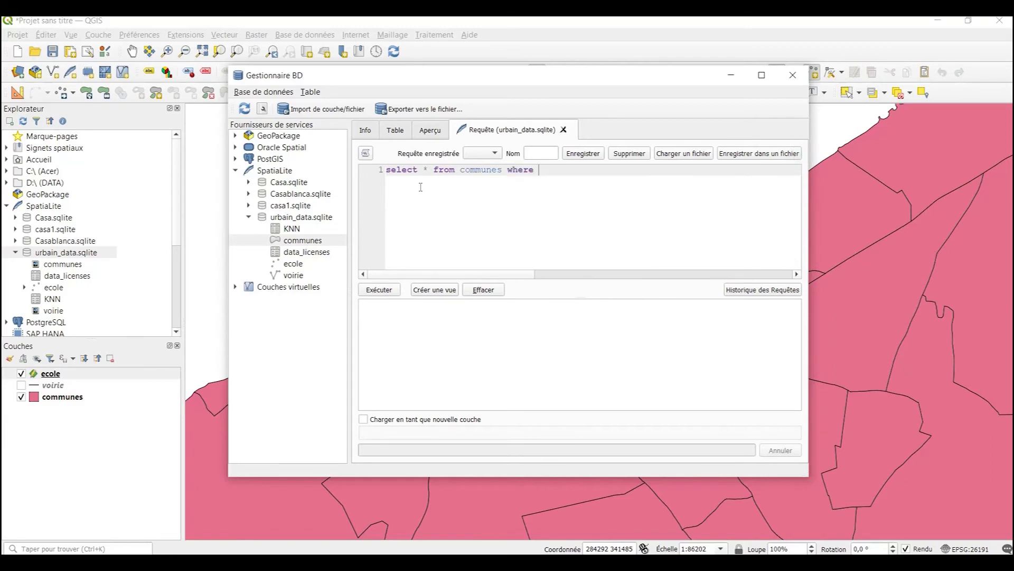
Open the communes attribute table, sort it by prefecture in ascending order, widen that column and review its values.
right_click(50, 397)
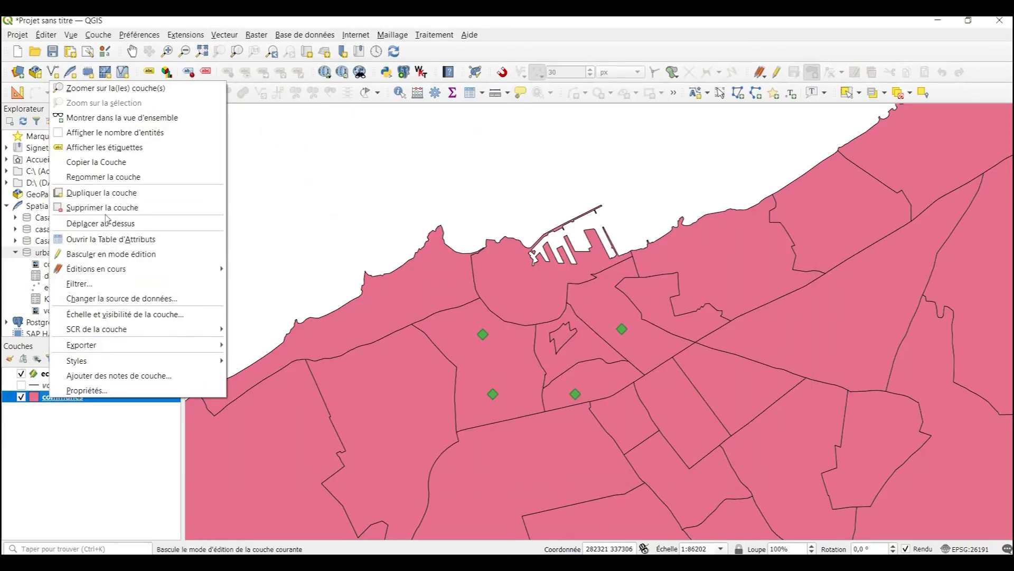
left_click(98, 240)
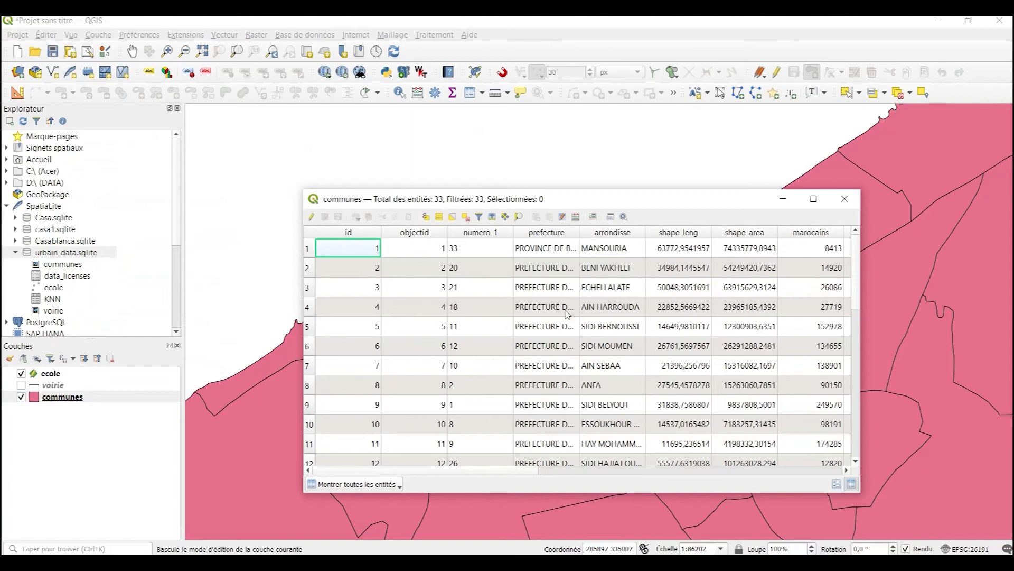
left_click(567, 232)
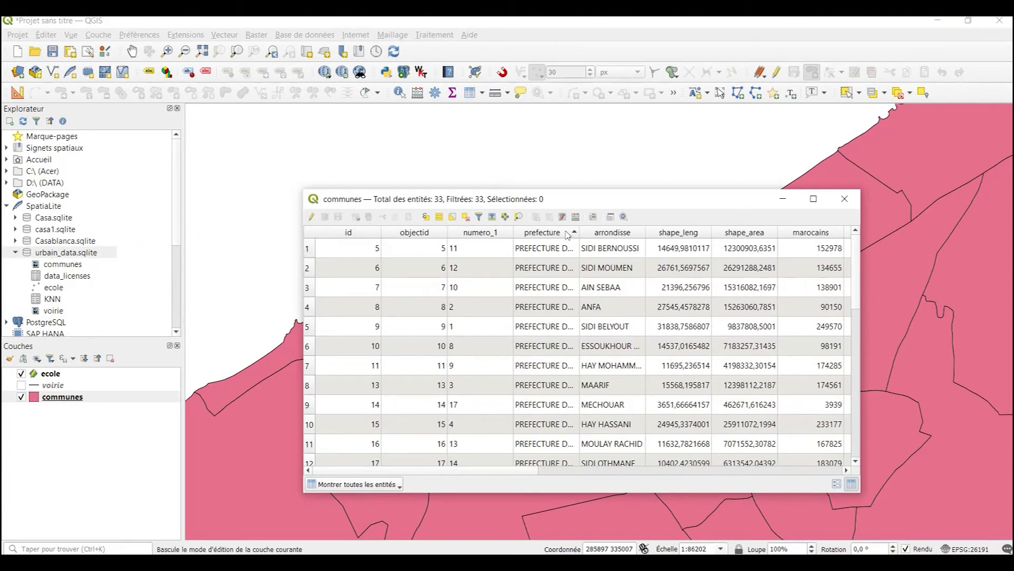
left_click_drag(577, 236, 756, 233)
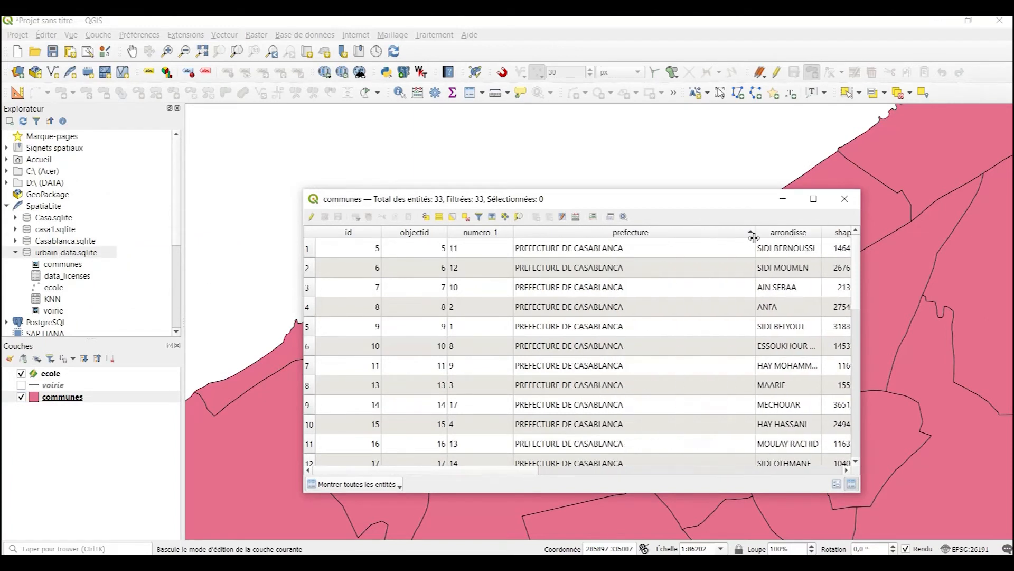
scroll(612, 351, "down", 7)
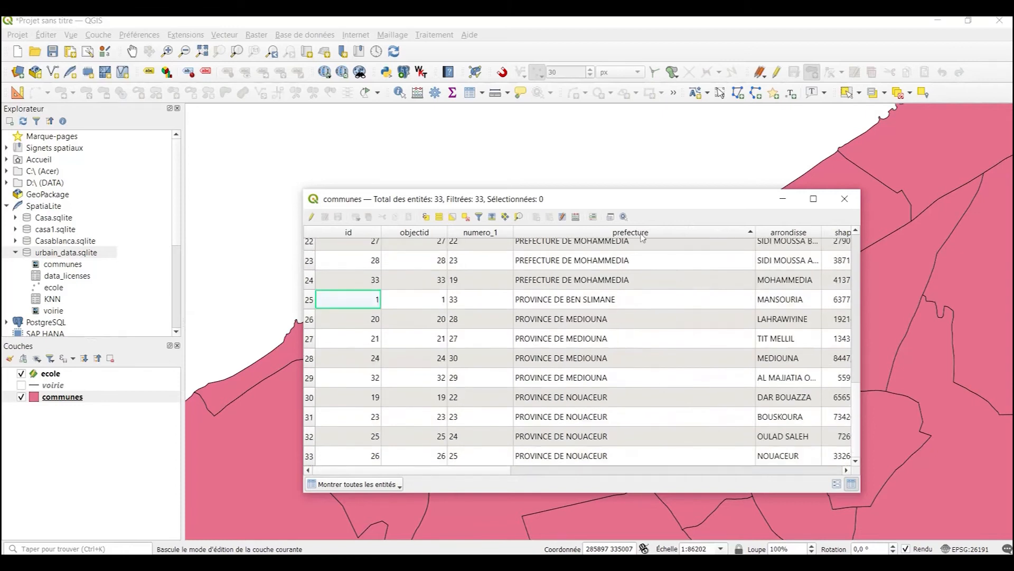
scroll(607, 338, "up", 2)
scroll(606, 384, "down", 1)
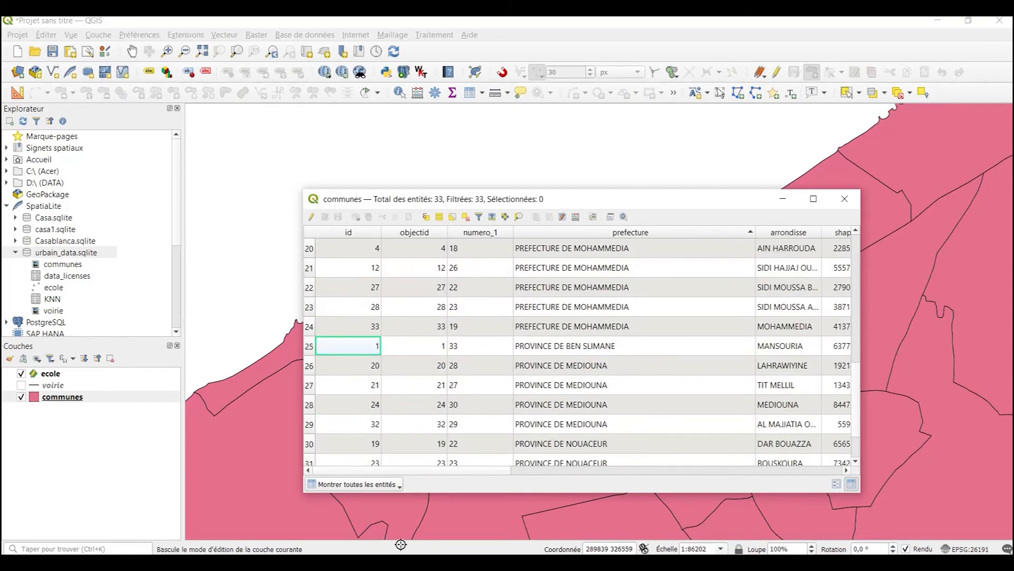
Bring the database manager back to the front and move its window up to uncover the lower rows of the communes table.
left_click(422, 535)
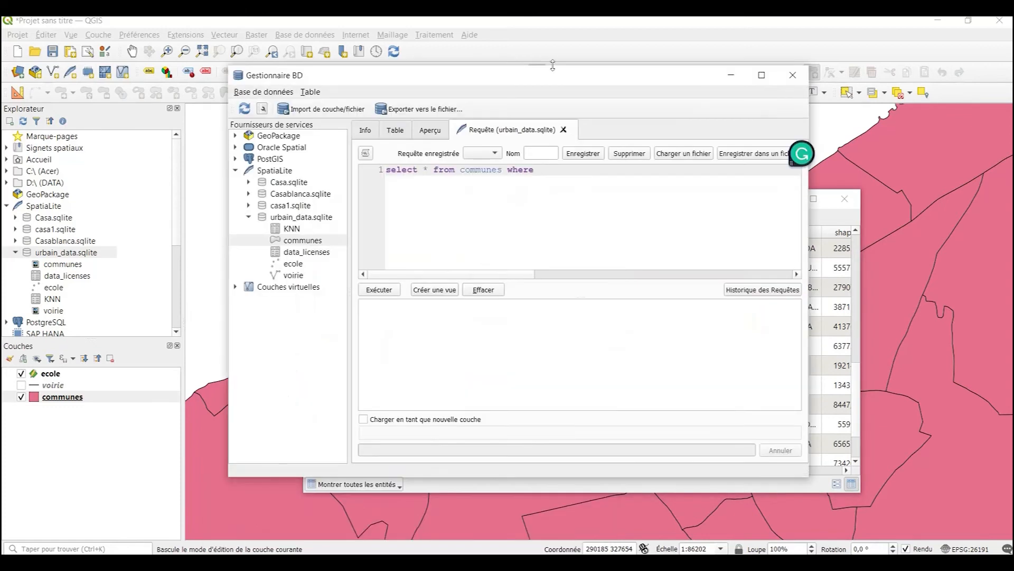
left_click_drag(570, 82, 529, 16)
left_click(968, 21)
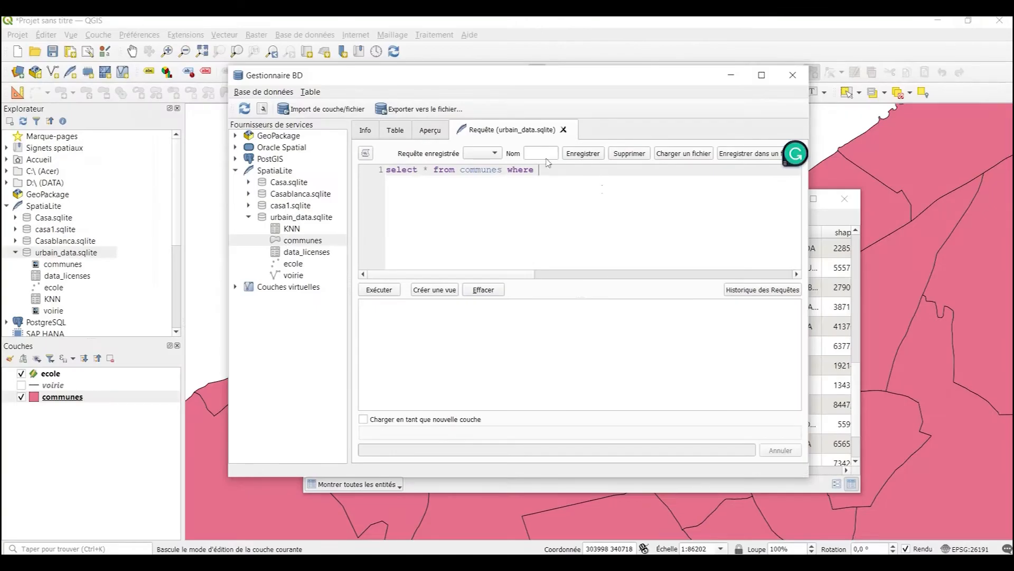
left_click_drag(541, 77, 646, 29)
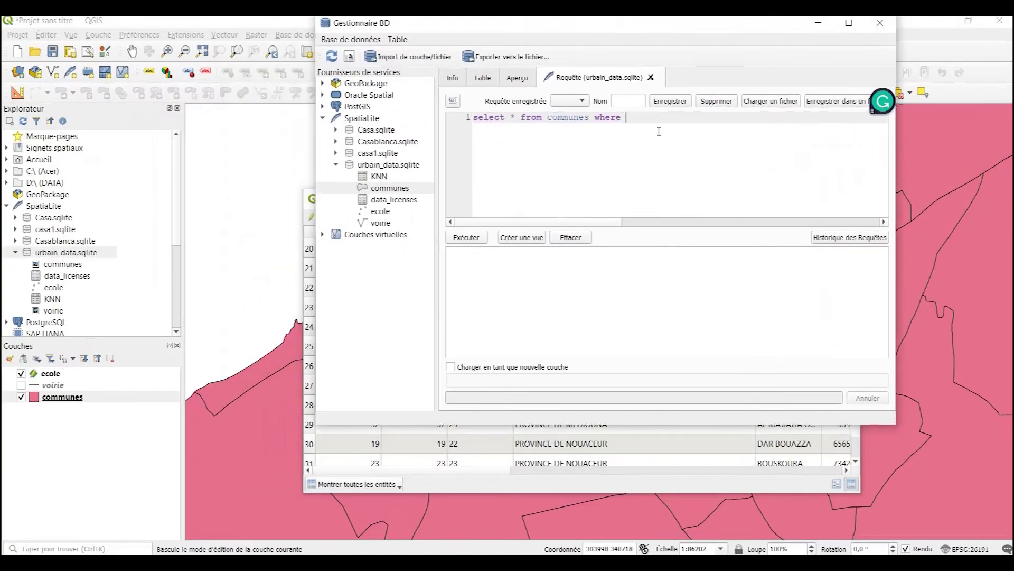
Complete the query condition as prefecture="PROVINCE NOUACEUR" and remove the duplicated "where".
type("where whe")
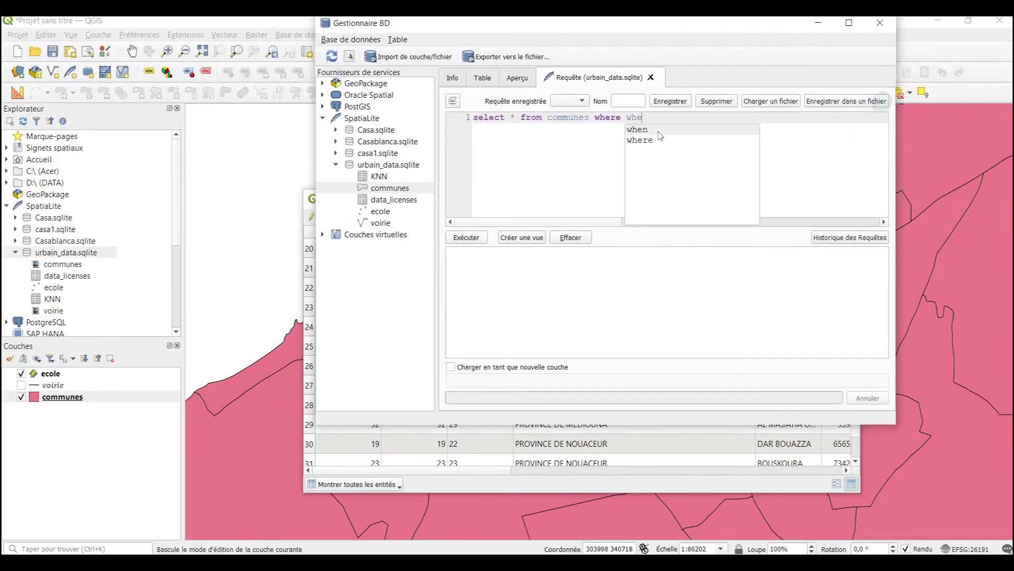
type("prefe")
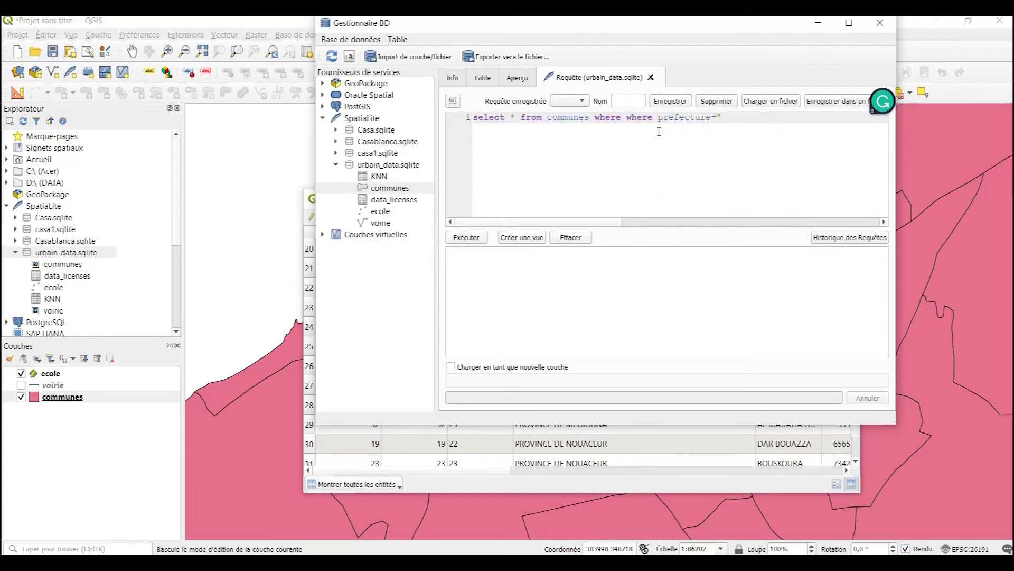
type("cture=\"")
key("Caps_Lock")
type("PROVINCE NOUA")
key("Caps_Lock")
double_click(639, 117)
key("BackSpace")
key("BackSpace")
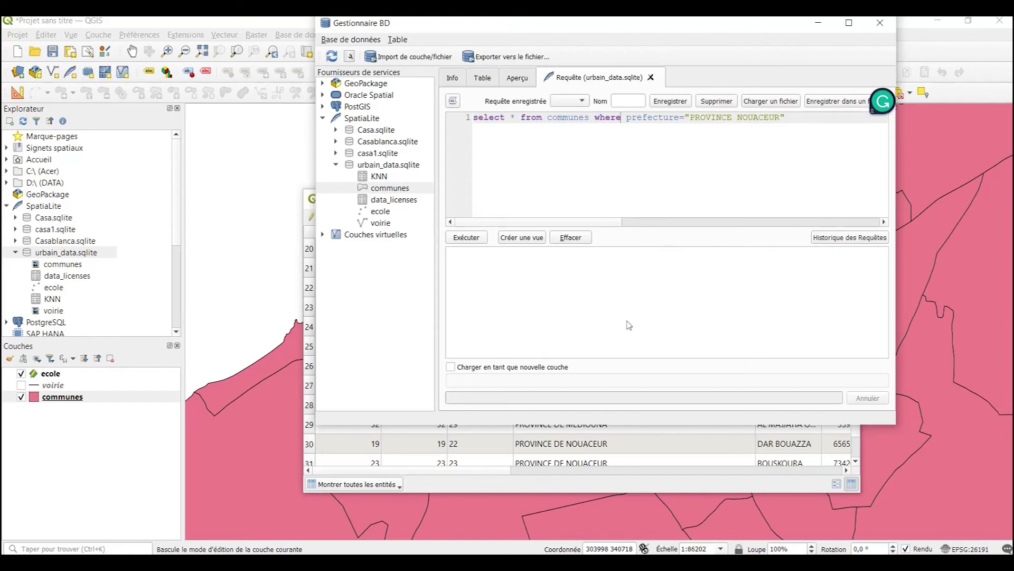
Check the PROVINCE names at the end of the communes attribute table, and run the query filtered on PROVINCE NOUACEUR.
left_click(567, 481)
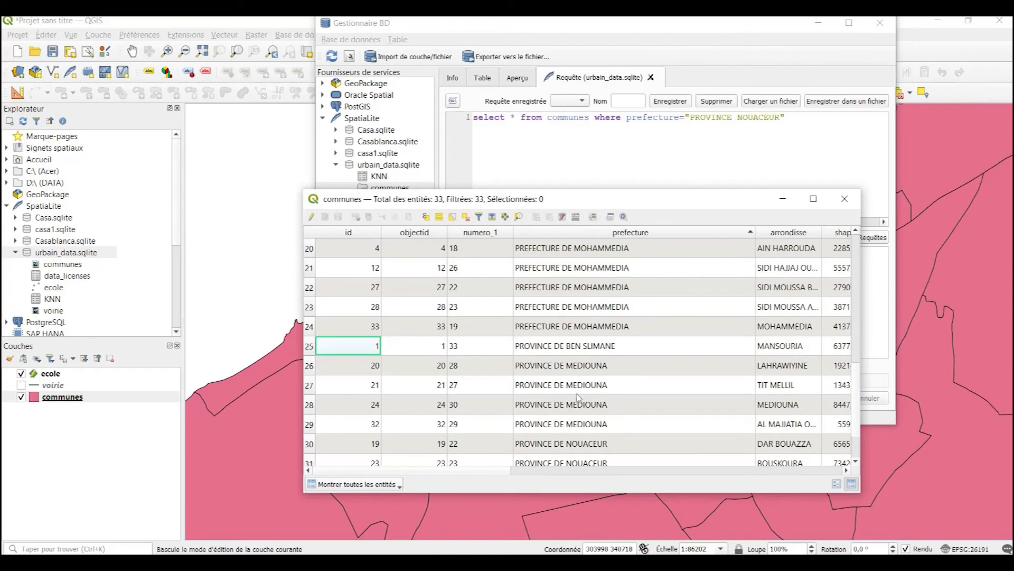
scroll(596, 423, "down", 1)
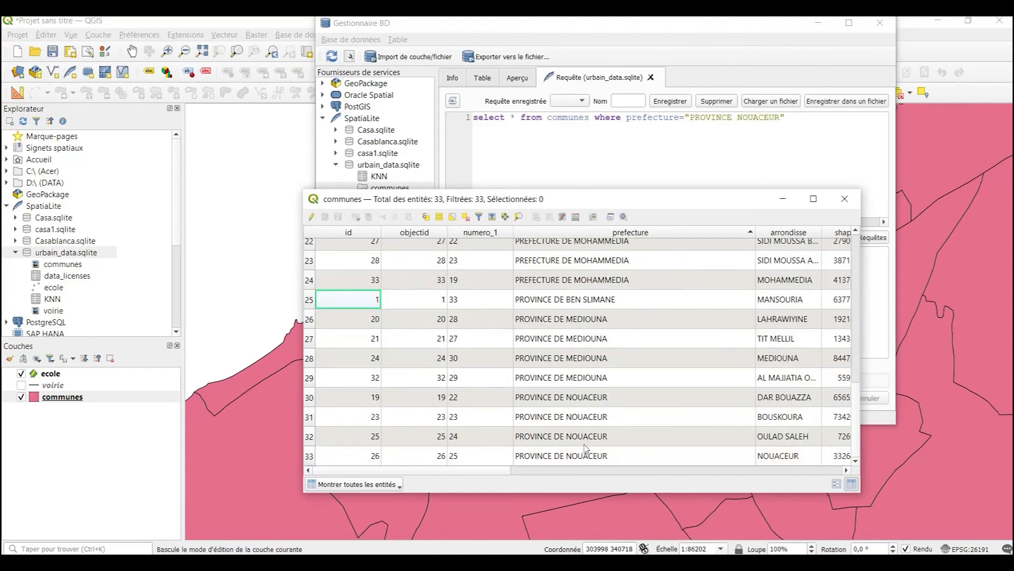
left_click(778, 164)
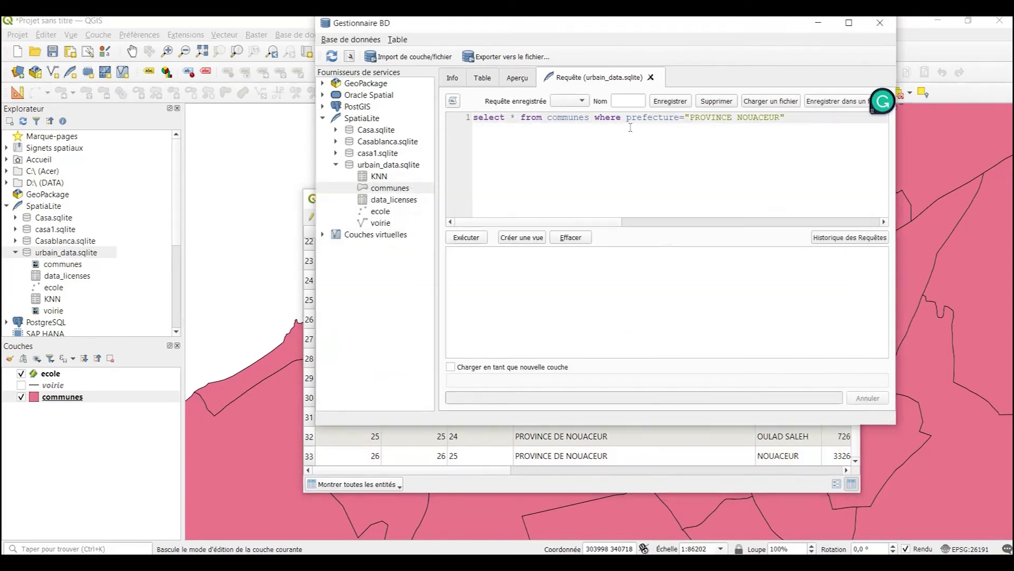
left_click(466, 239)
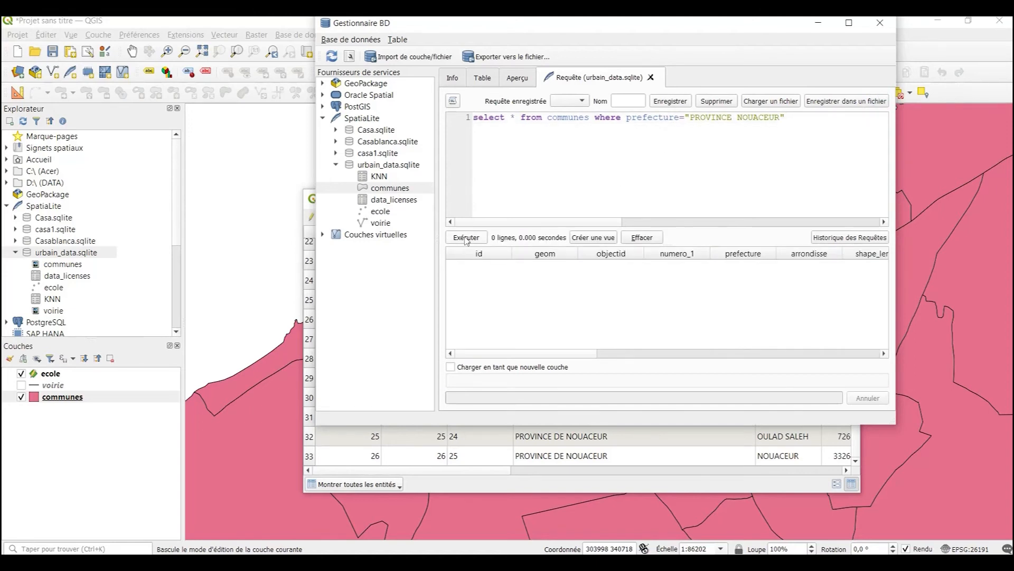
scroll(554, 349, "right", 5)
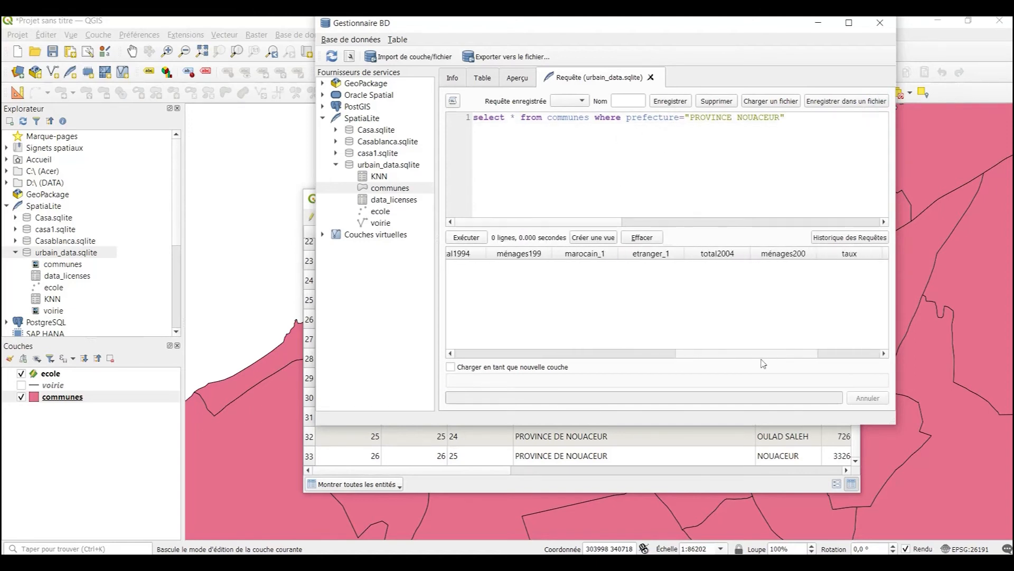
Correct the prefecture value to "PROVINCE DE NOUACEUR", run the query and review the result columns.
double_click(734, 117)
type("de")
key("BackSpace")
key("BackSpace")
key("BackSpace")
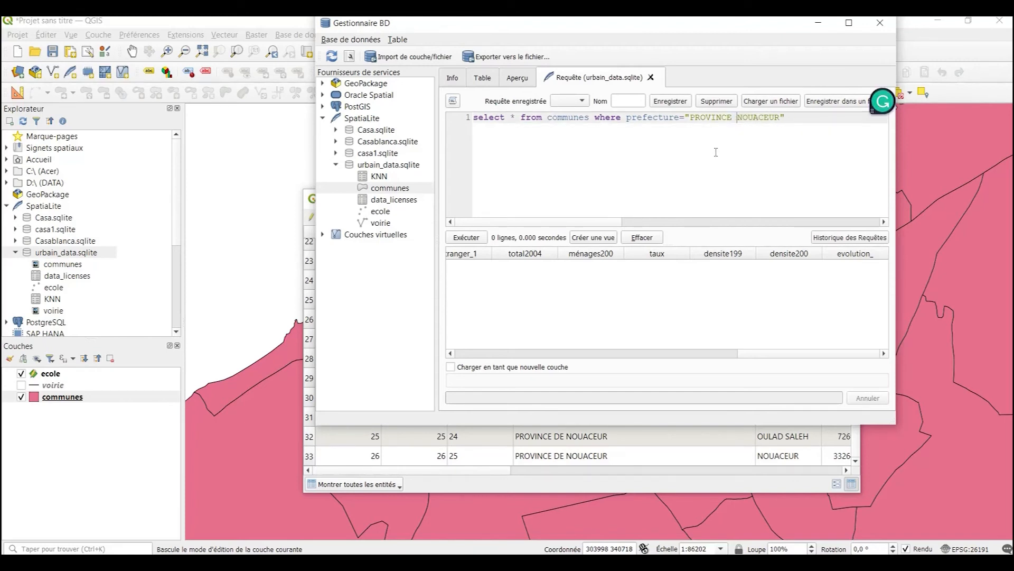
key("Caps_Lock")
type("DE")
left_click(466, 238)
left_click_drag(566, 353, 806, 353)
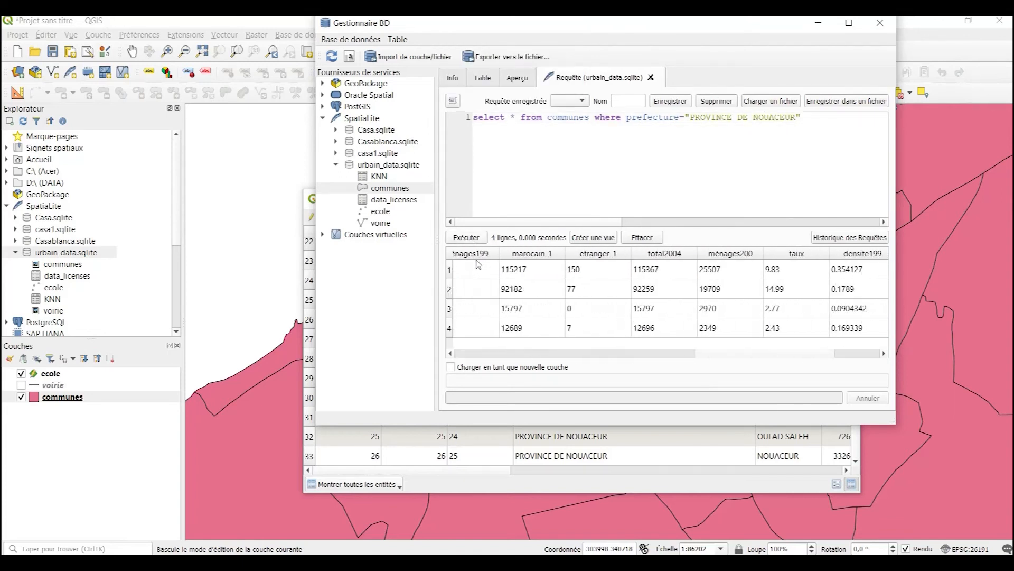
left_click_drag(710, 356, 410, 358)
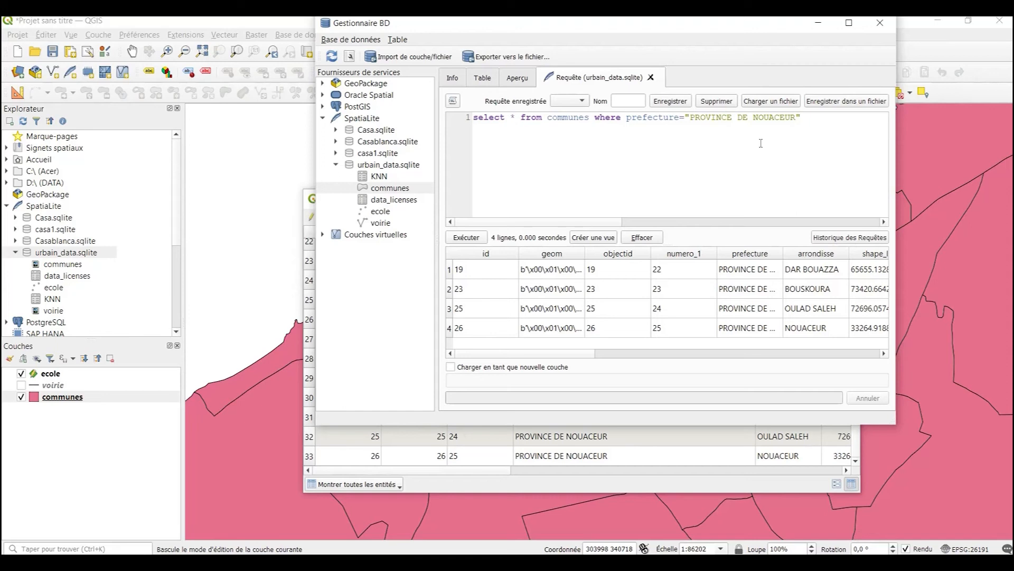
Replace the asterisk in the select clause with the columns objectid and arrondisse.
double_click(513, 117)
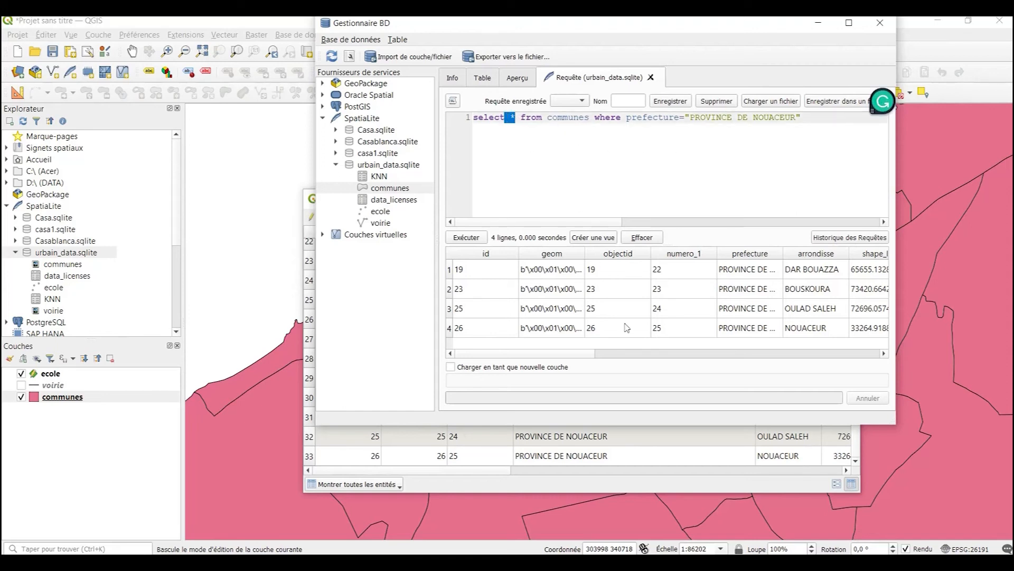
key("BackSpace")
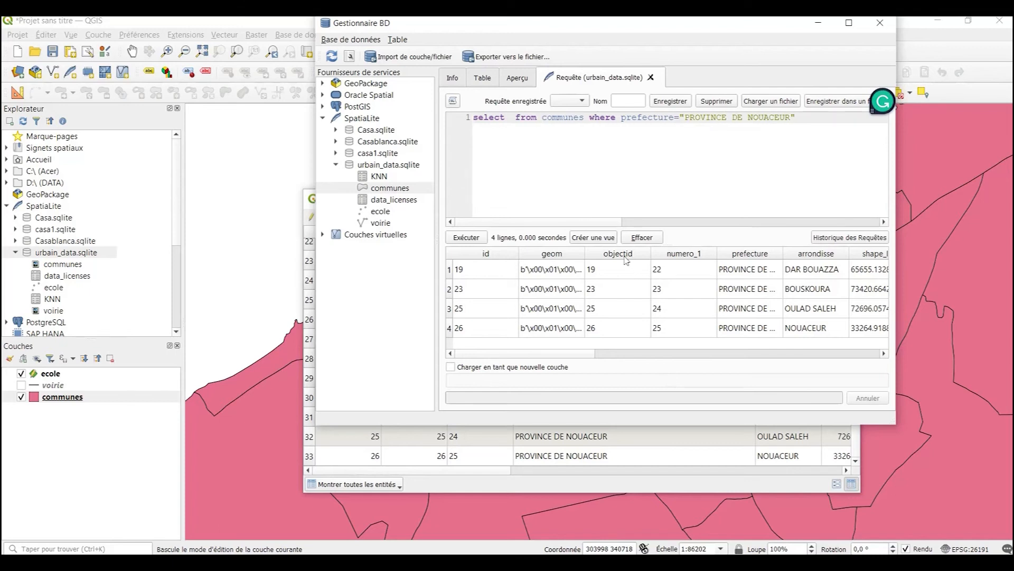
key("Caps_Lock")
type("ob")
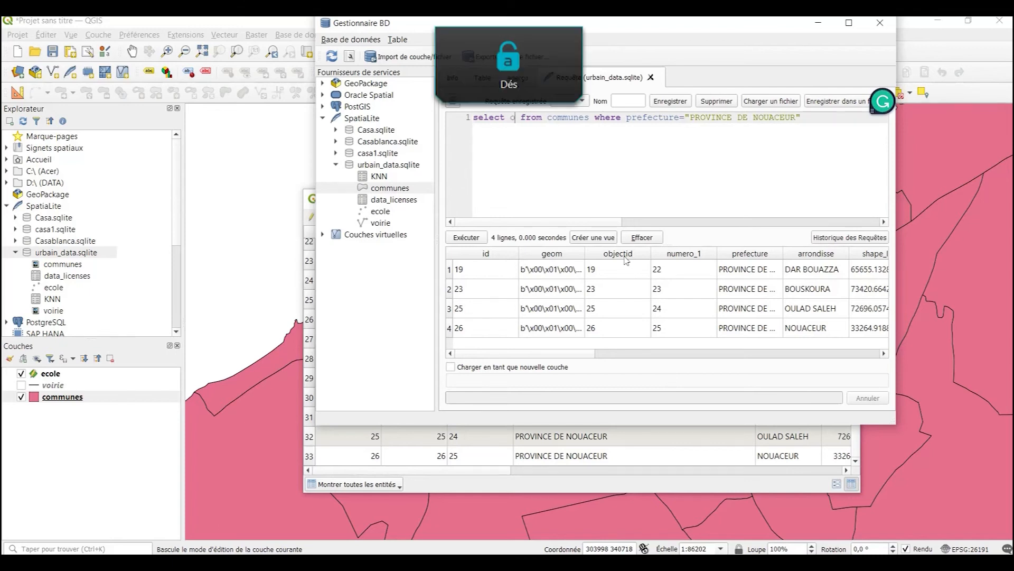
type("jectid, ")
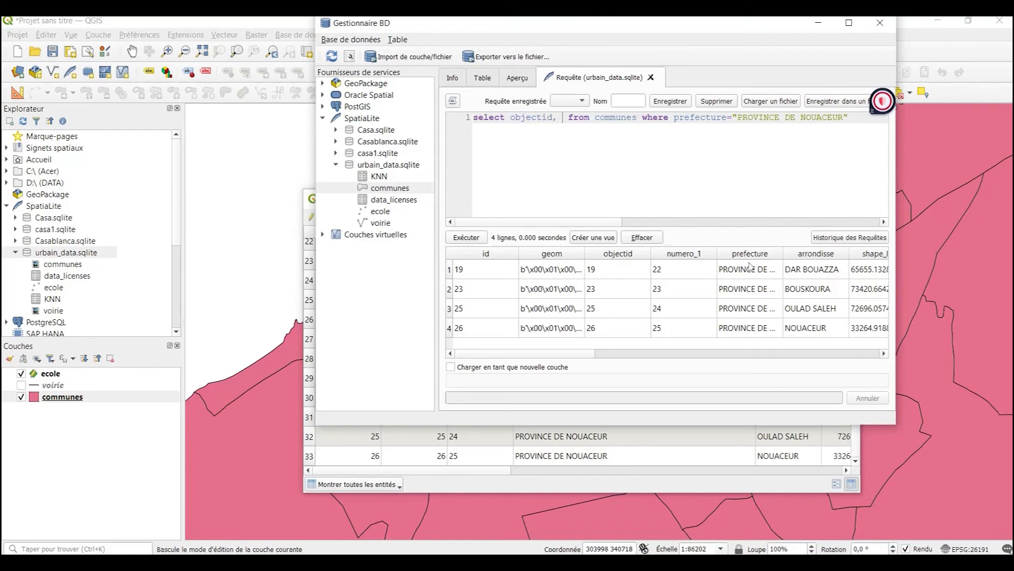
type("arrondi")
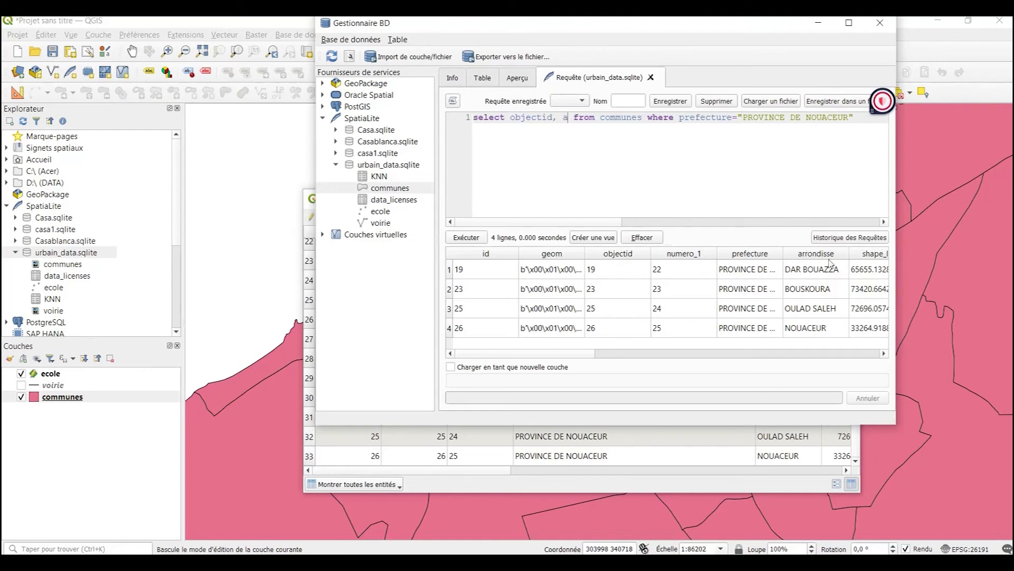
type("sse,")
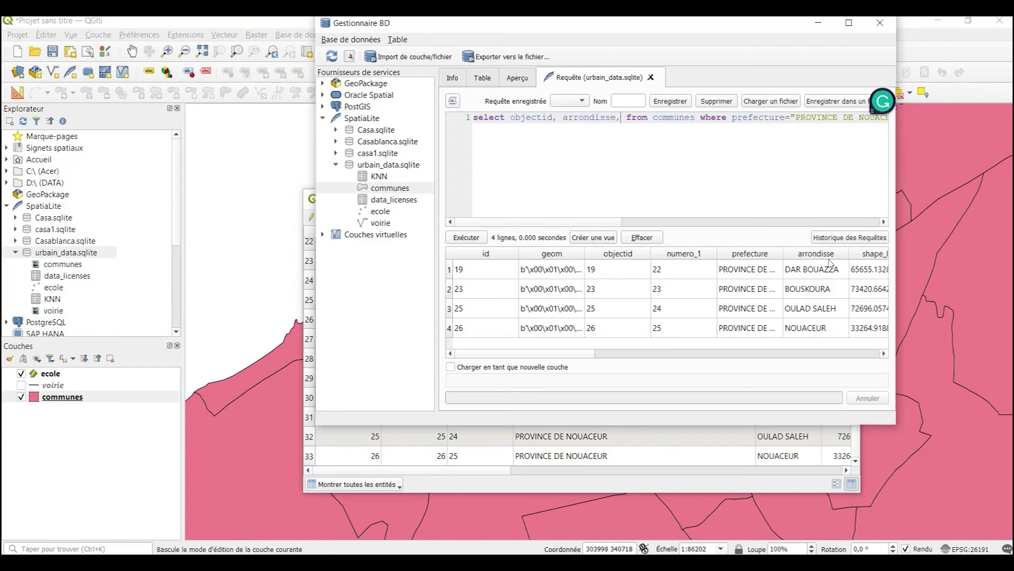
Add the column total1994 after arrondisse in the select clause and run the query.
left_click_drag(574, 354, 706, 339)
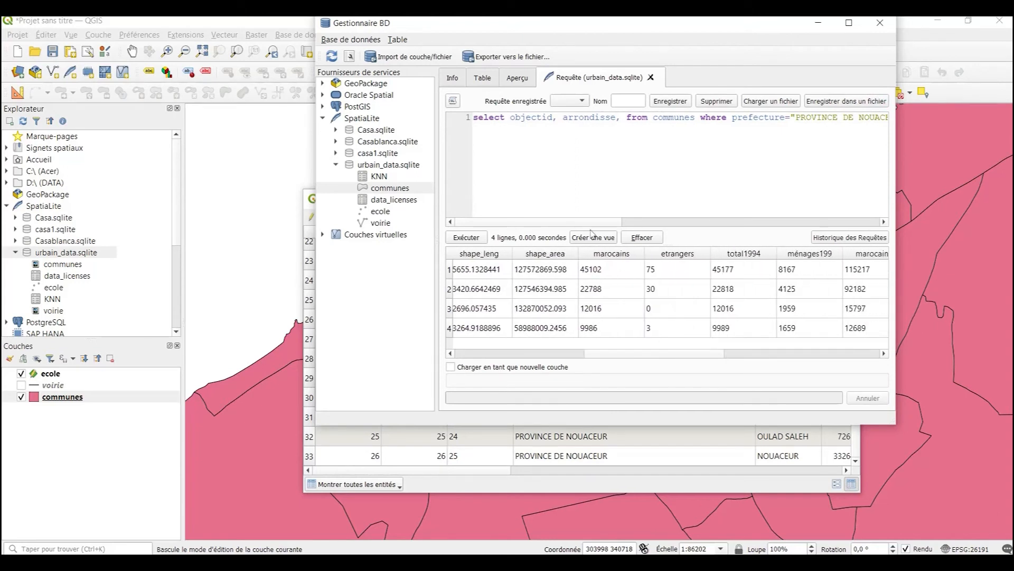
left_click(616, 120)
type(",")
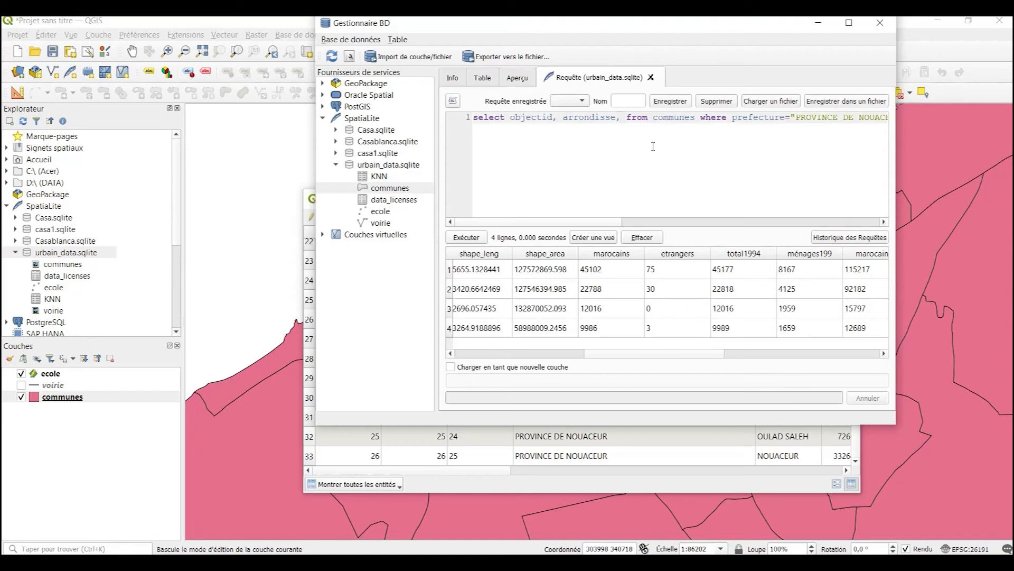
type(" to")
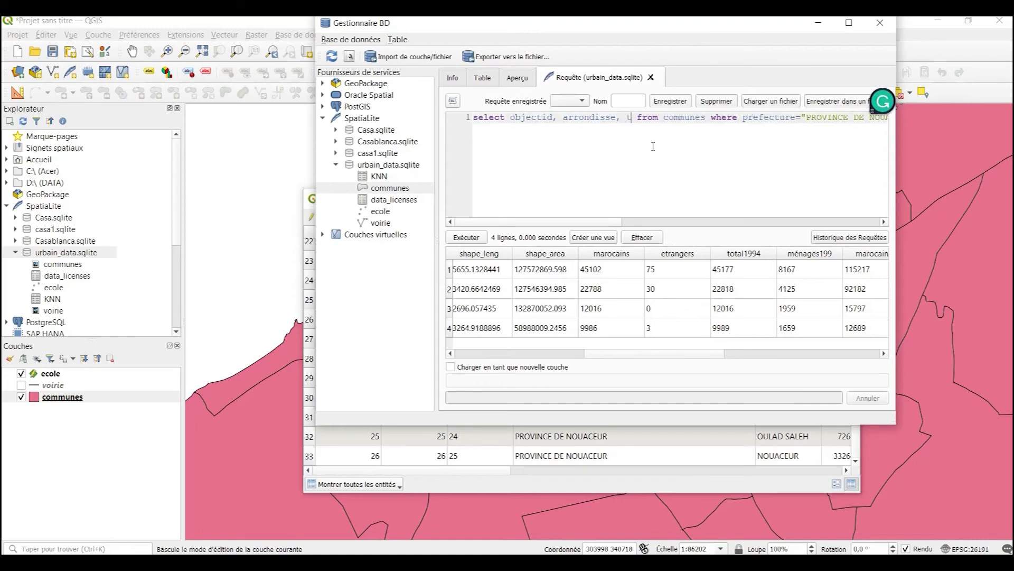
type("tal19")
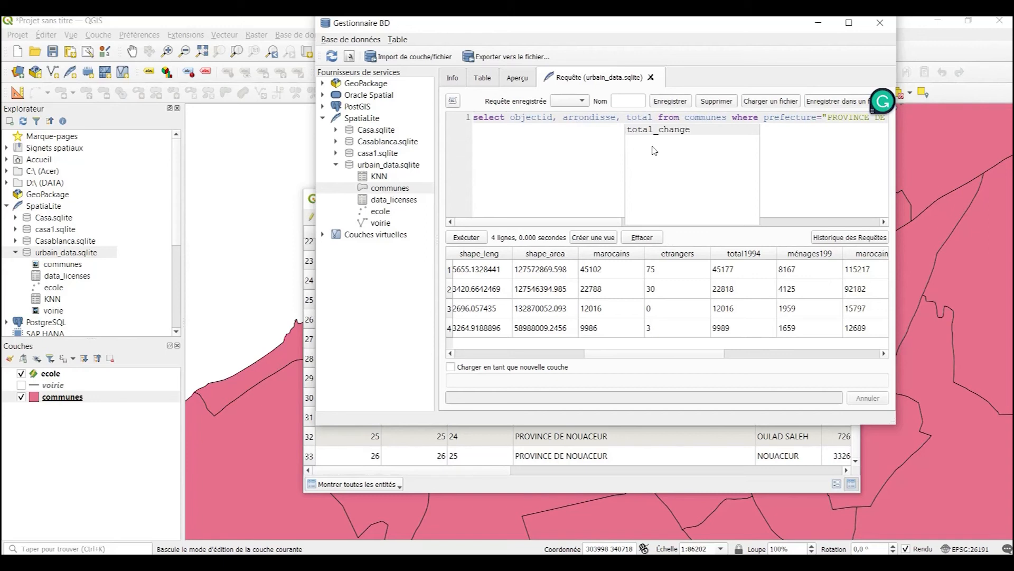
type("94")
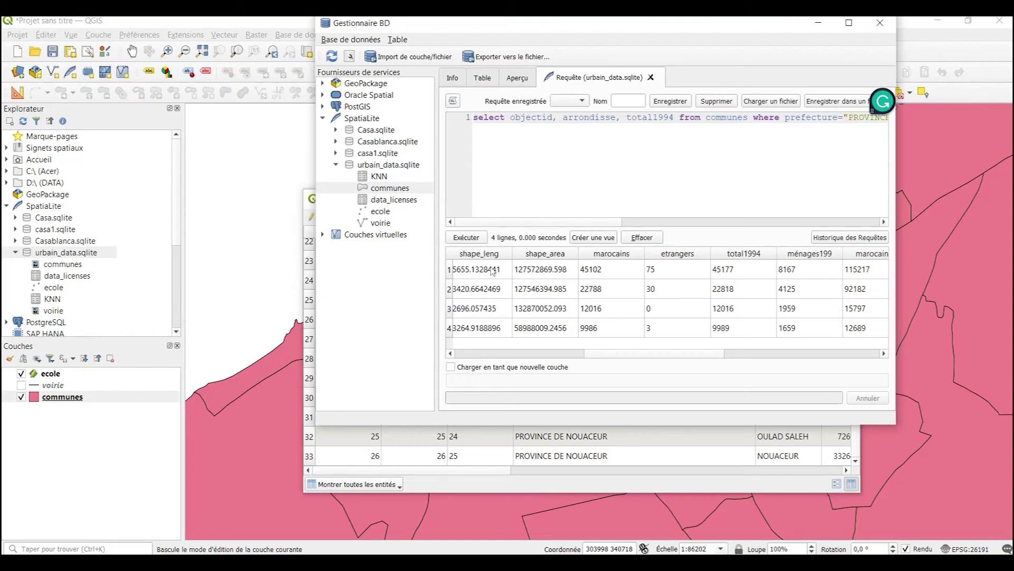
left_click(468, 239)
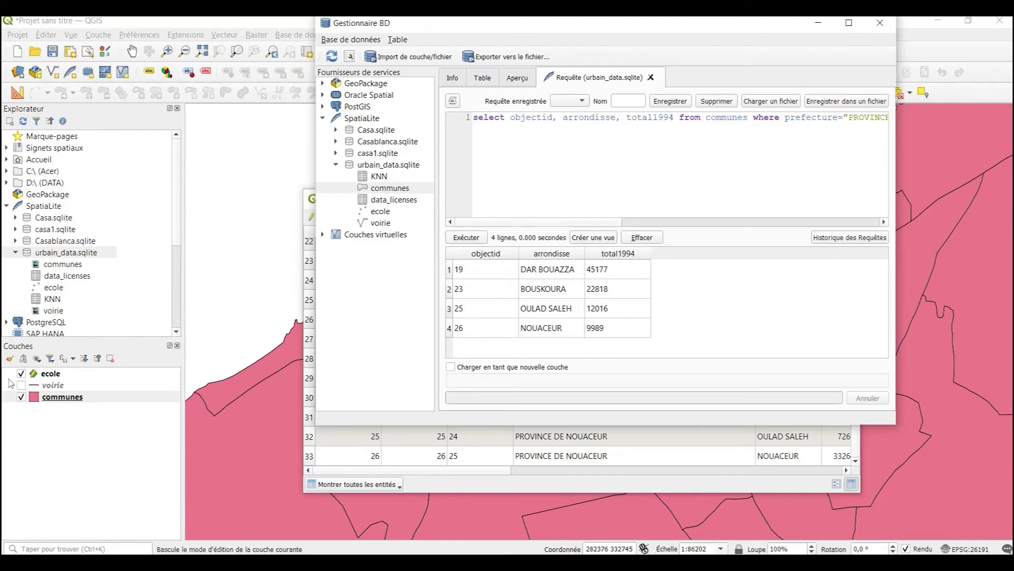
Load the query result as a new layer with objectid as the unique-value column and no geometry column.
left_click(450, 367)
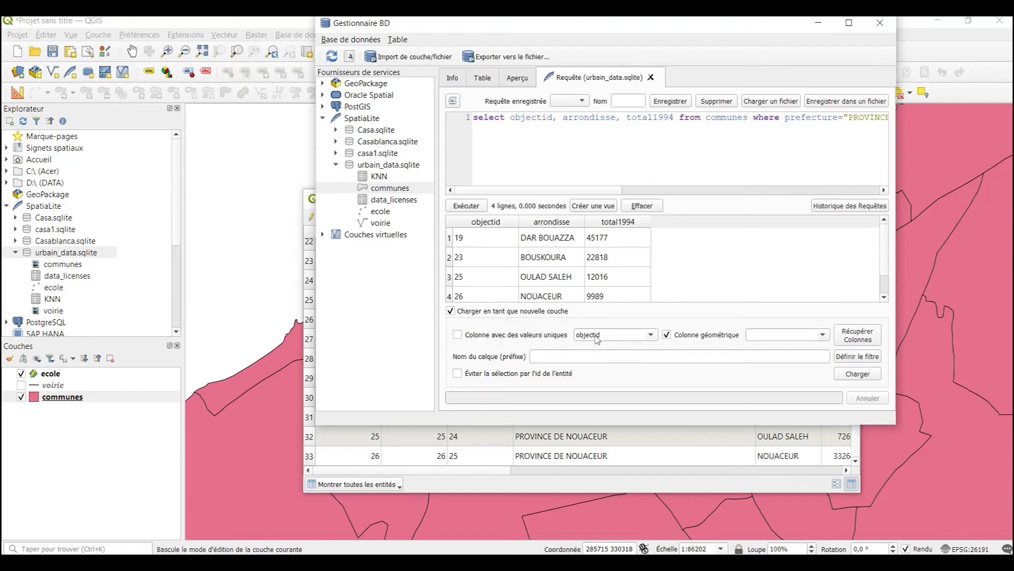
left_click(465, 337)
left_click(668, 335)
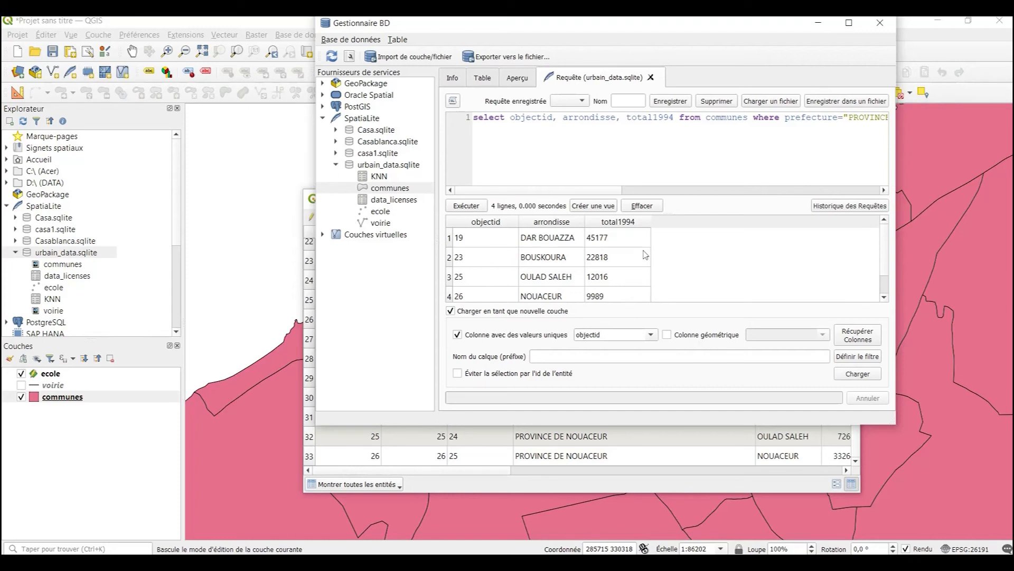
left_click(856, 376)
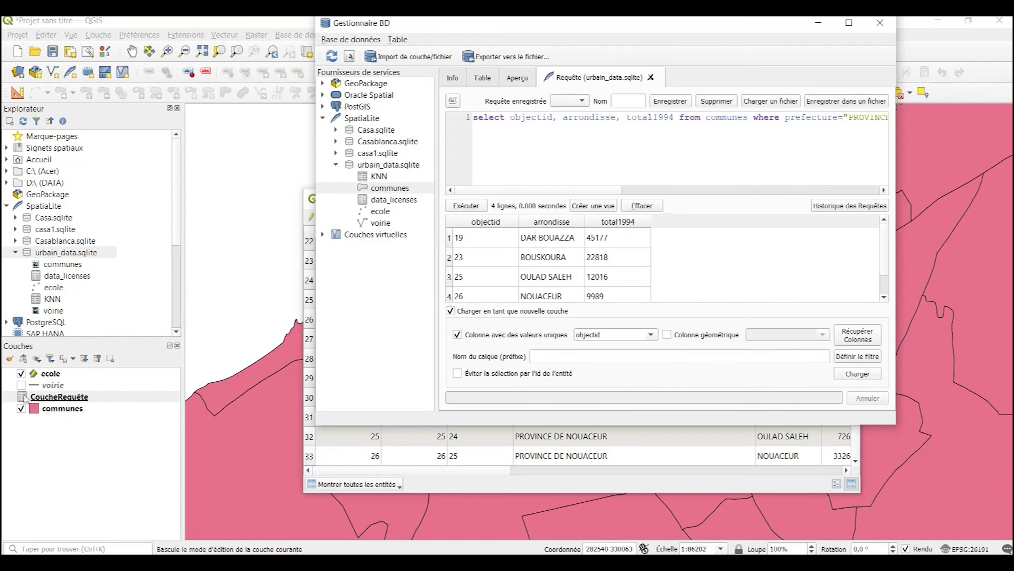
Return to the main map window, review the attribute table of the loaded query layer, and close the table.
left_click(216, 480)
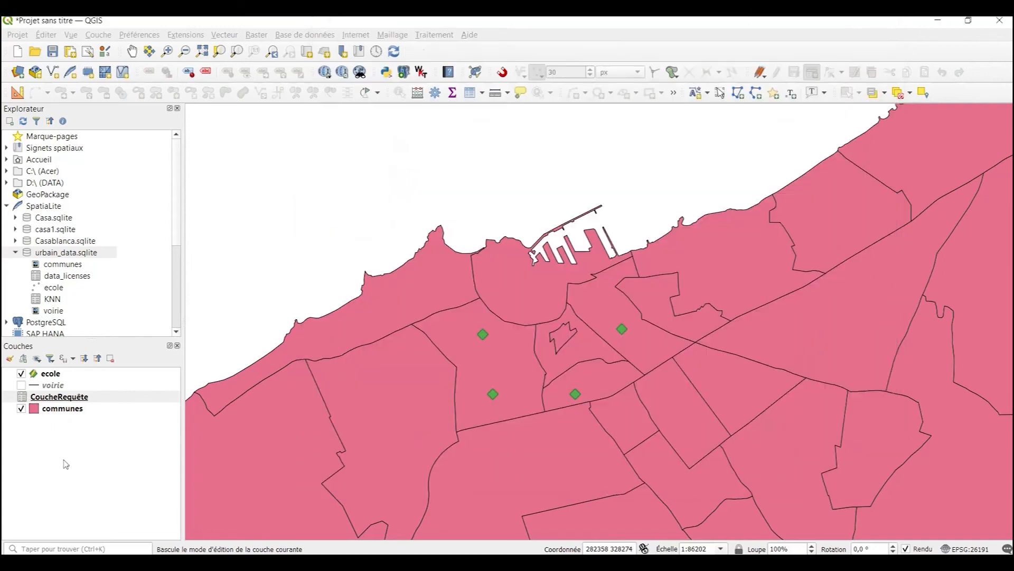
right_click(56, 400)
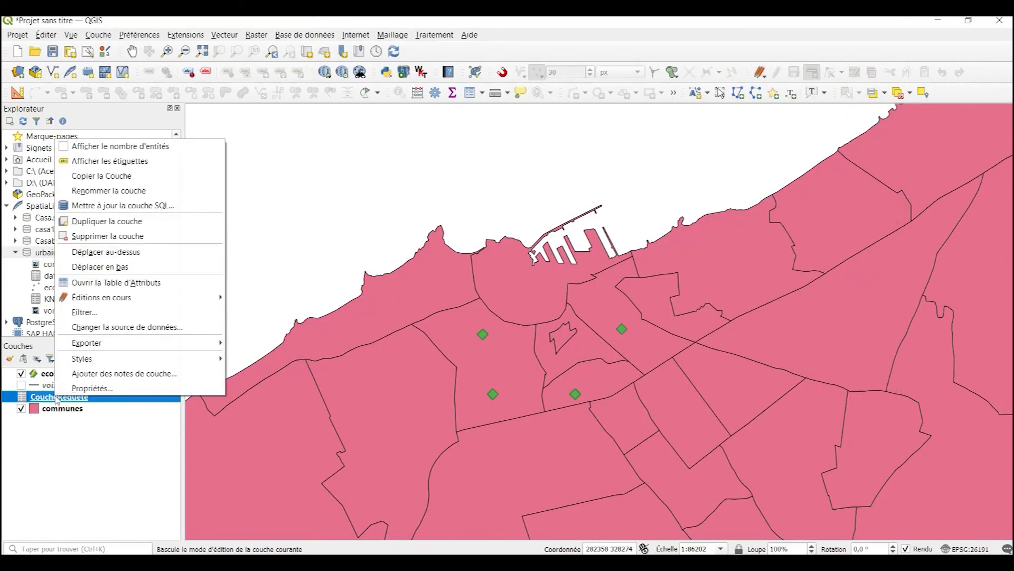
left_click(119, 282)
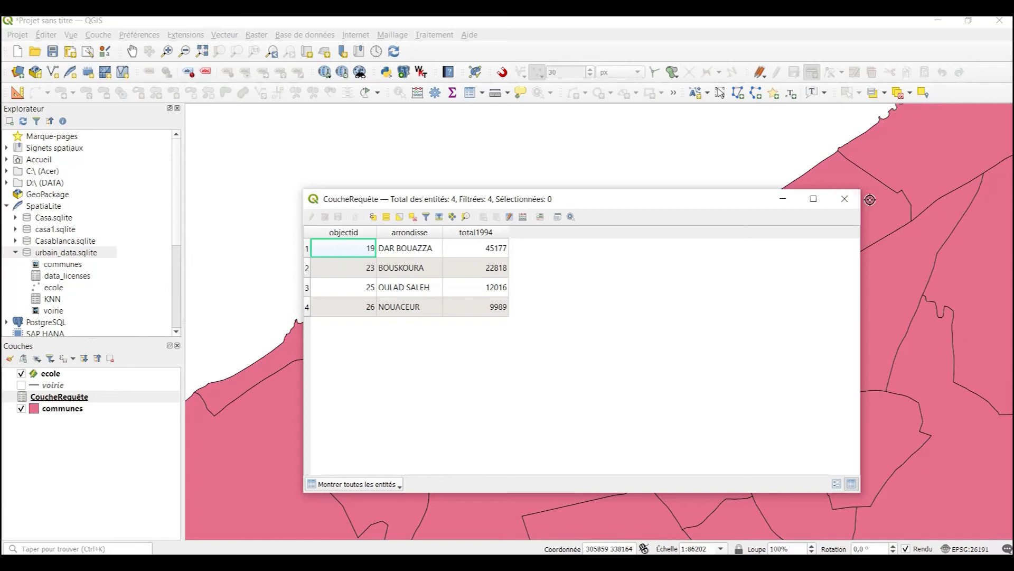
left_click(845, 199)
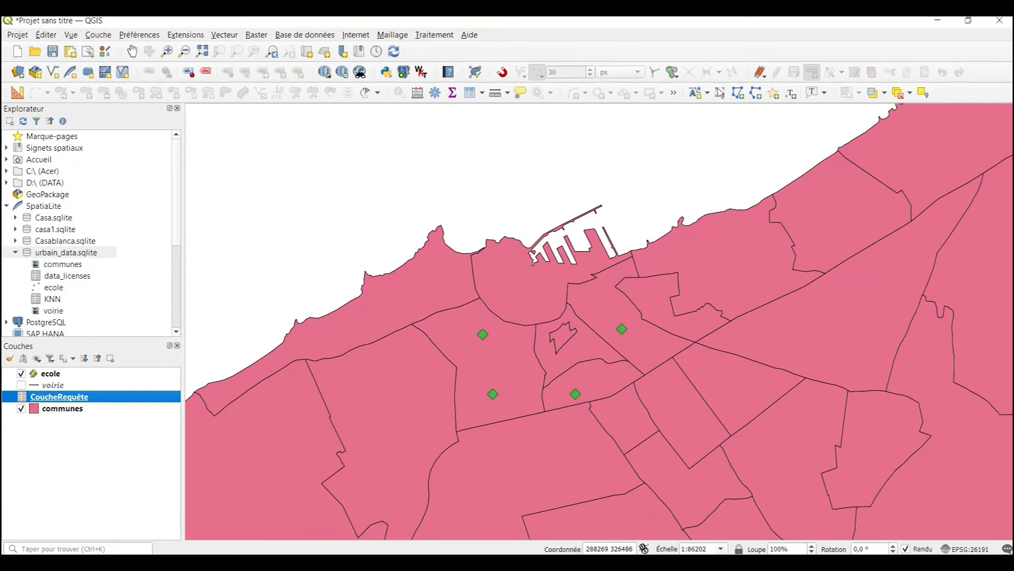
Return to the DB Manager query, add the geom column after total1994, enable the geometry column option, and run the query again.
mouse_move(410, 553)
left_click(404, 499)
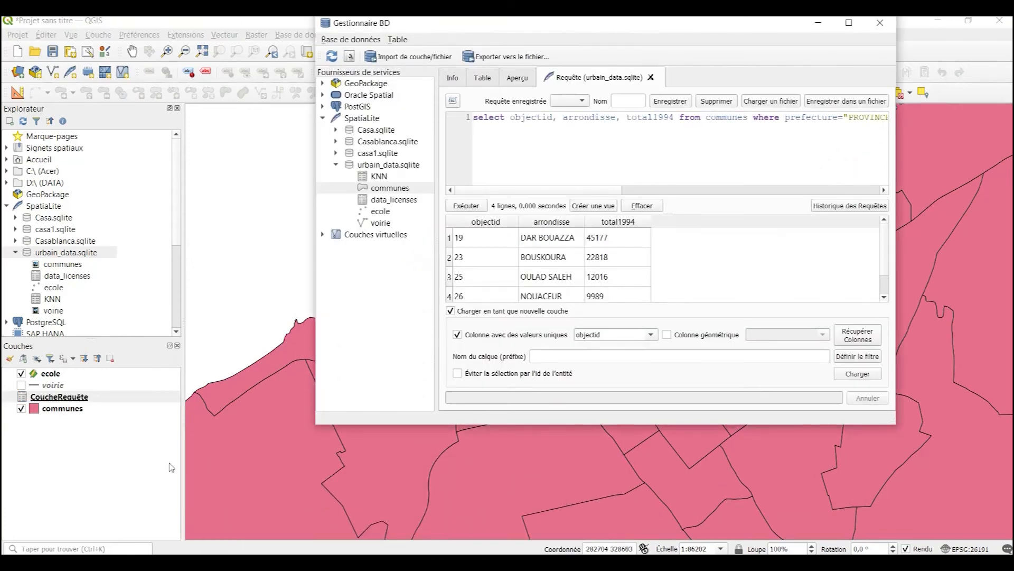
left_click(677, 120)
type(", ")
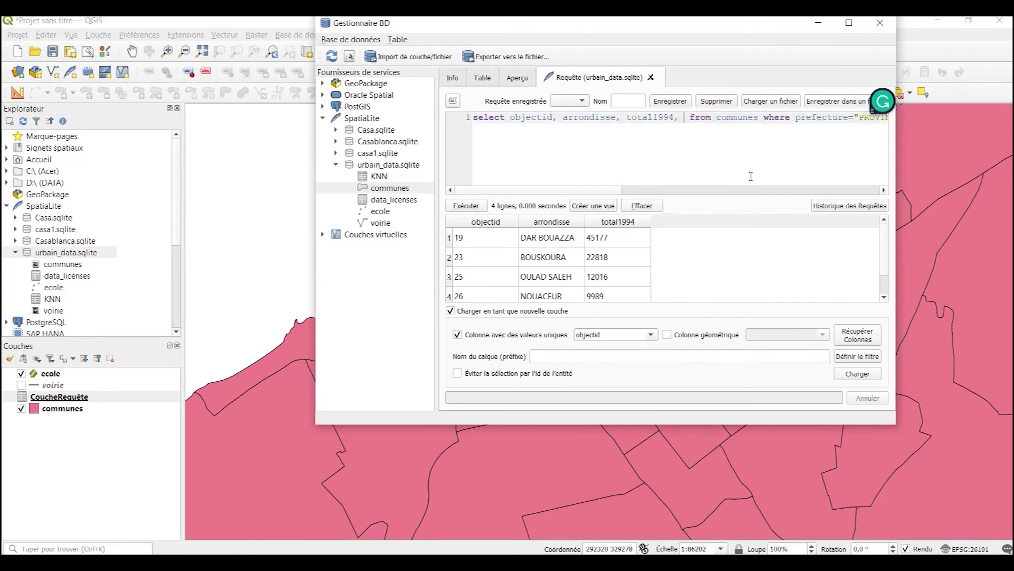
type("ge")
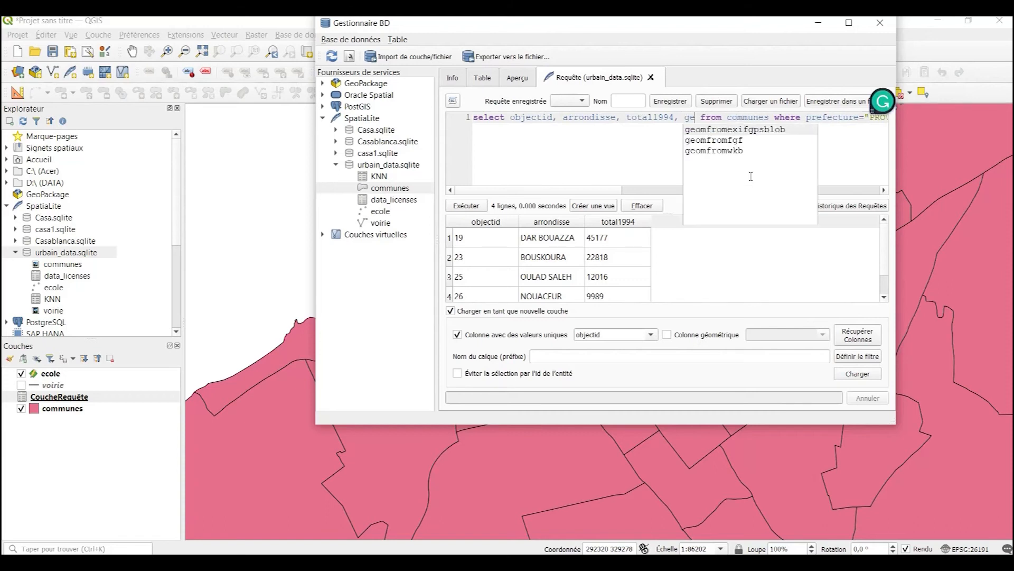
type("om")
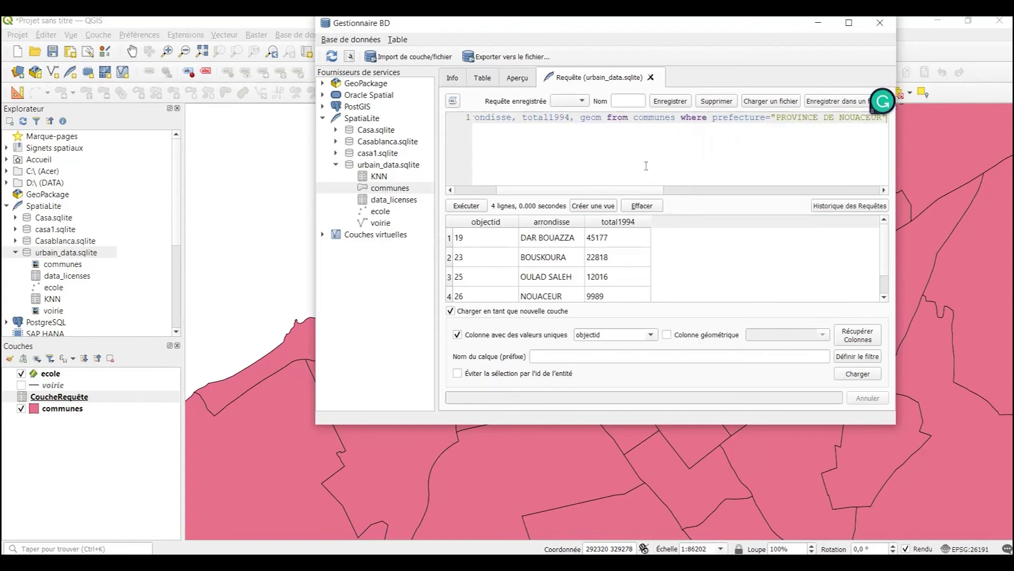
left_click(667, 334)
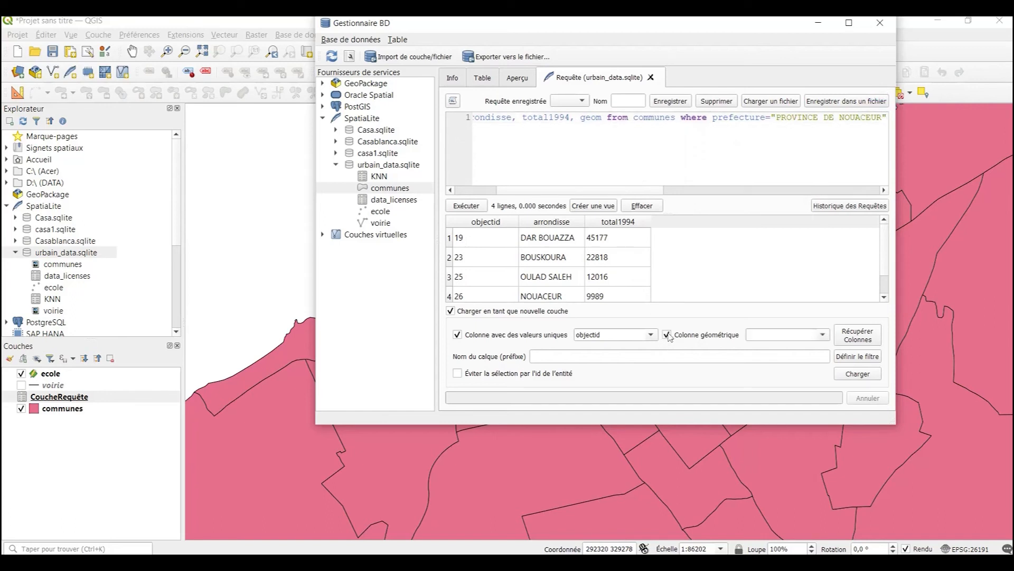
left_click(822, 335)
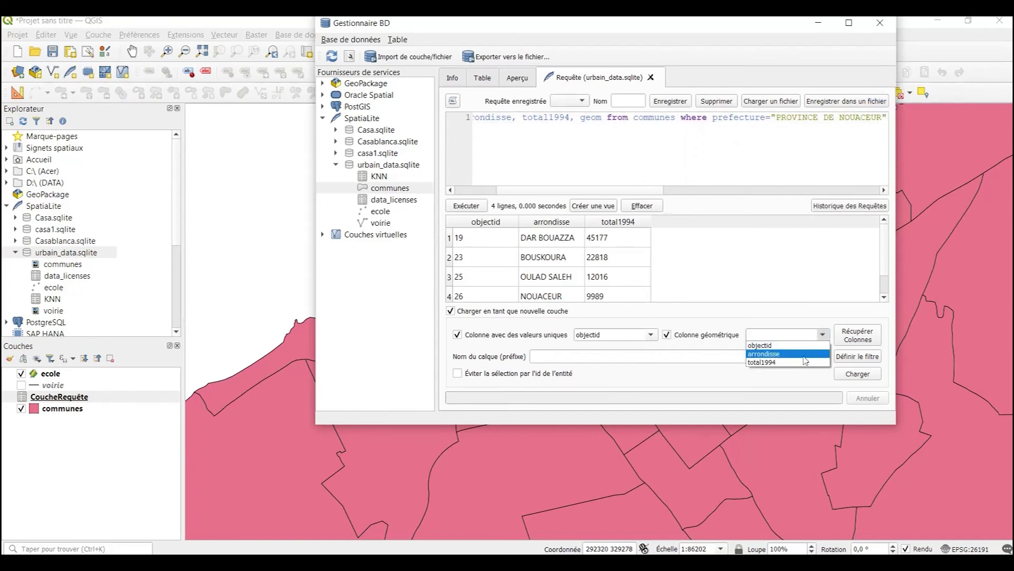
left_click(662, 146)
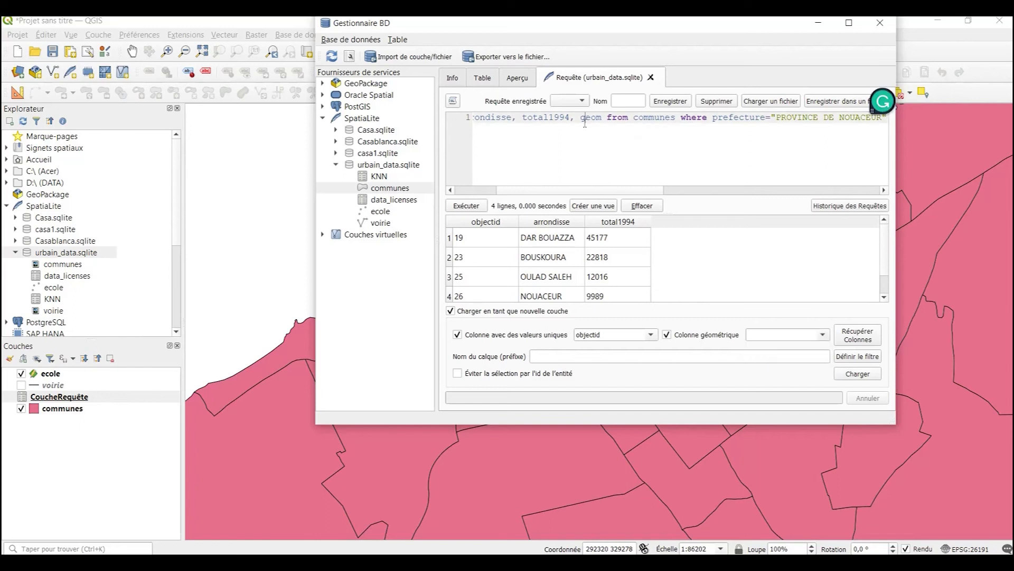
left_click(479, 206)
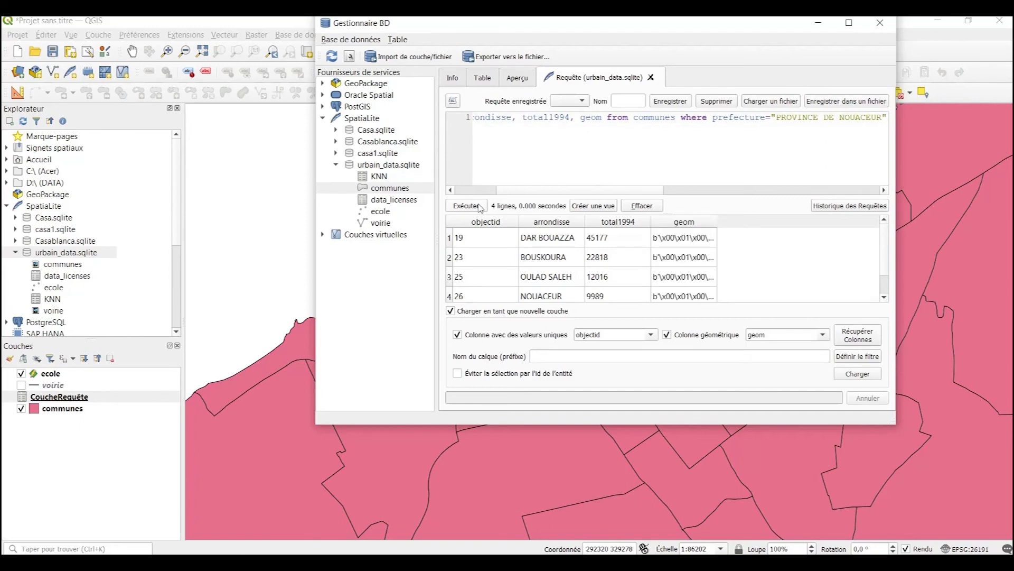
Load the query result as a new layer using geom as the geometry column and the CRS Merchich / Nord Maroc (EPSG:26191).
left_click(822, 335)
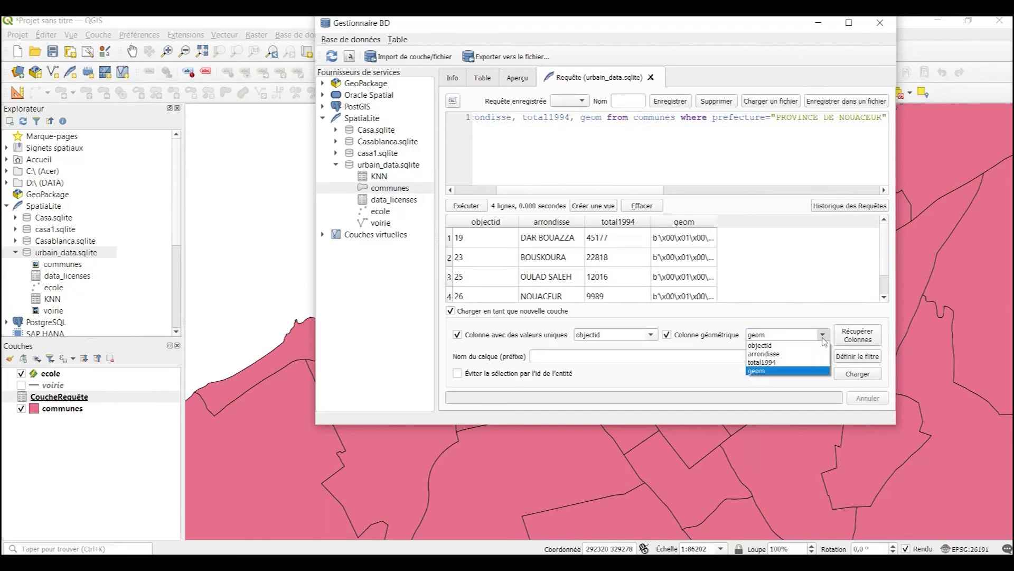
left_click(756, 372)
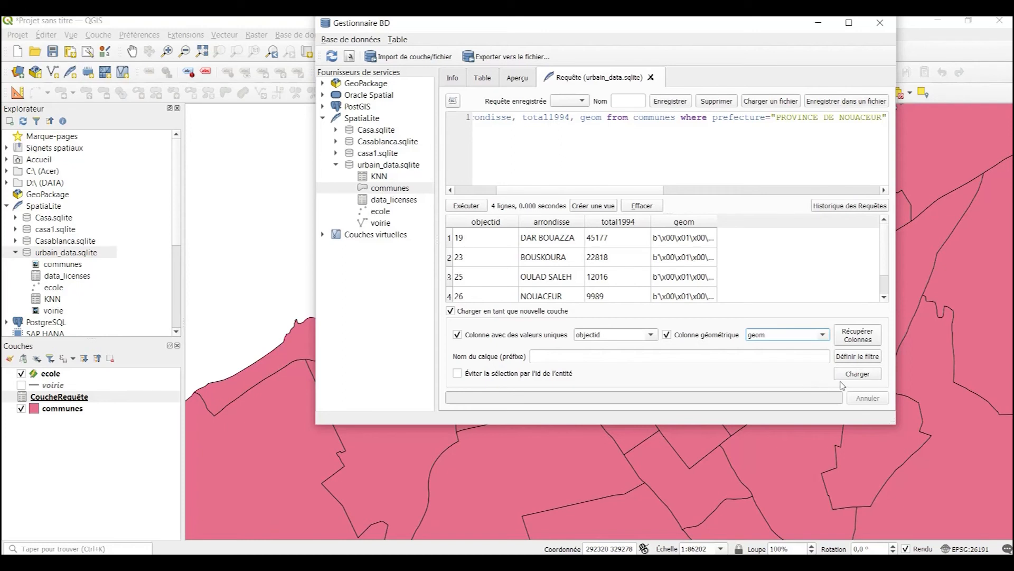
left_click(856, 375)
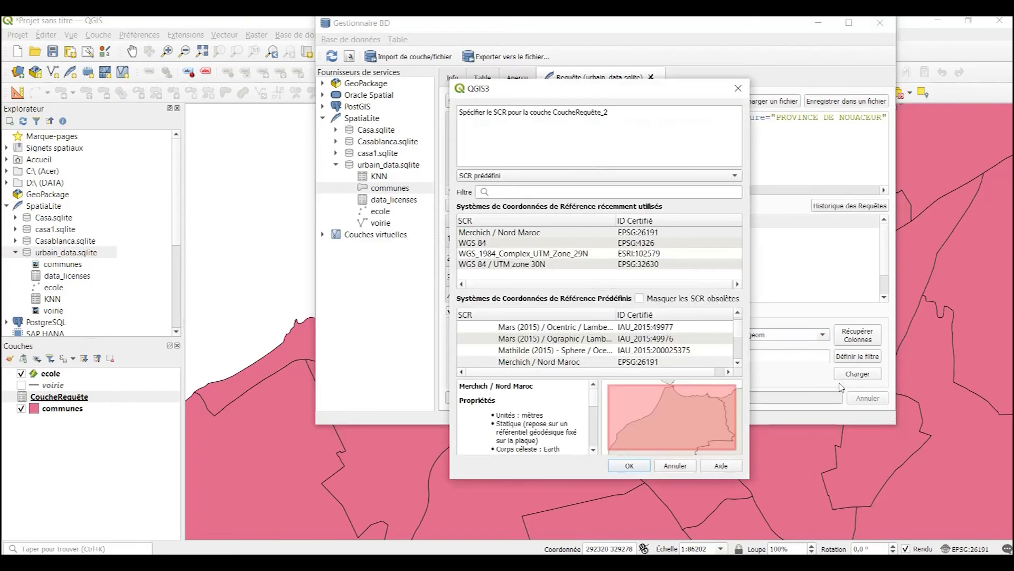
left_click(530, 238)
left_click(629, 466)
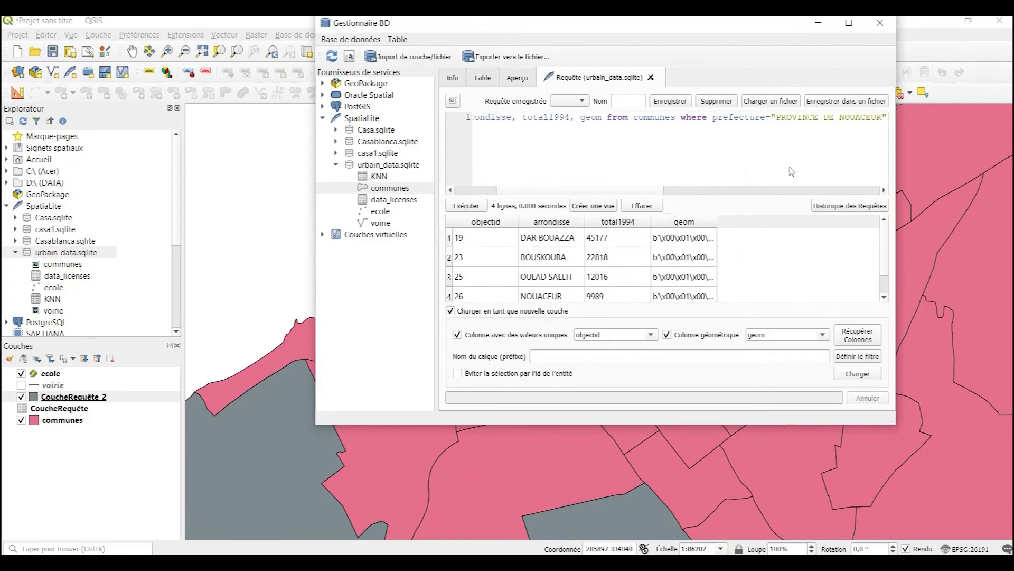
Return to the main map window, toggle the spatial query layer's visibility off and on, and zoom to its extent to examine it.
left_click(53, 397)
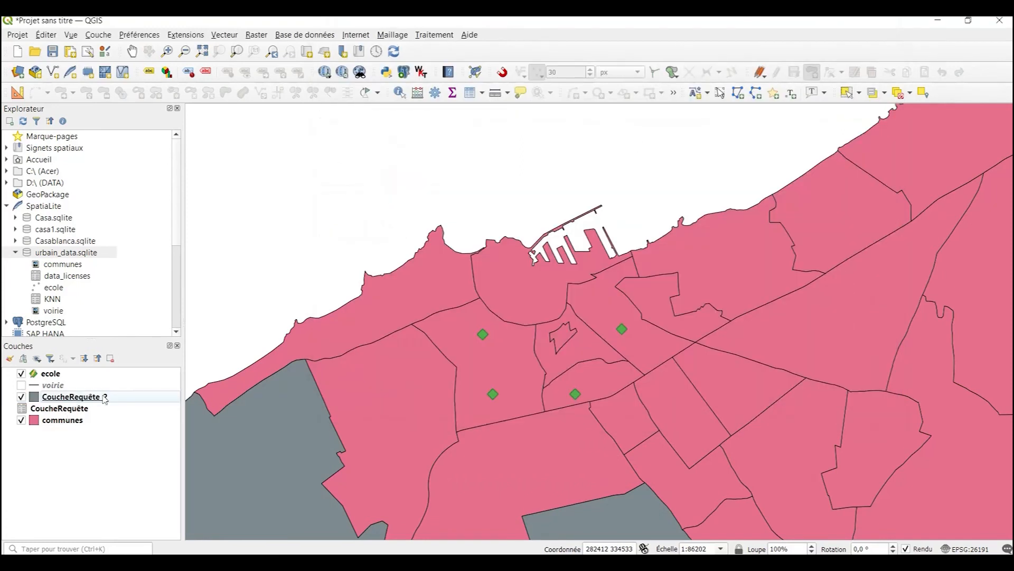
scroll(382, 417, "down", 2)
left_click_drag(415, 505, 505, 316)
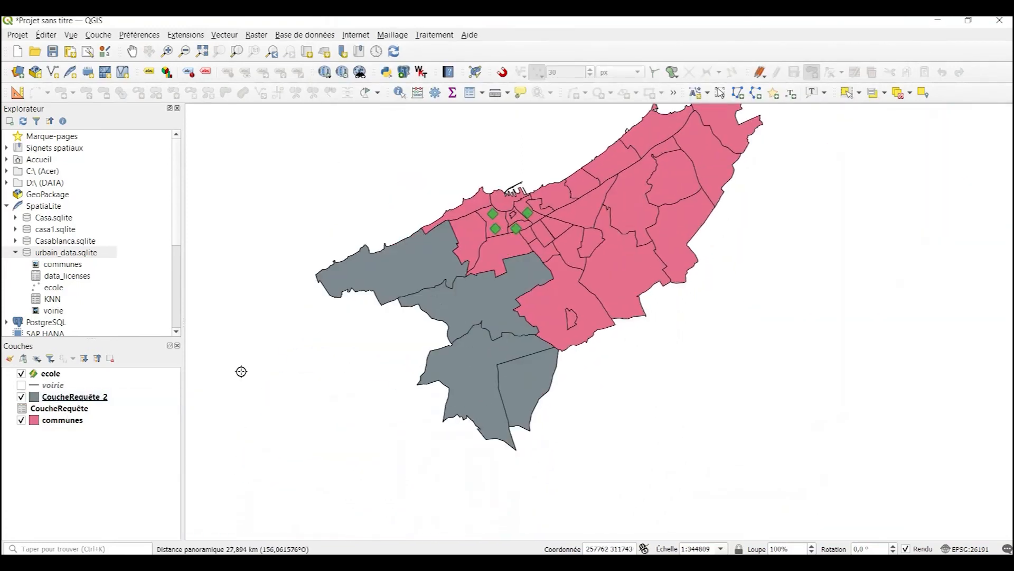
left_click(21, 397)
left_click(21, 397)
right_click(62, 399)
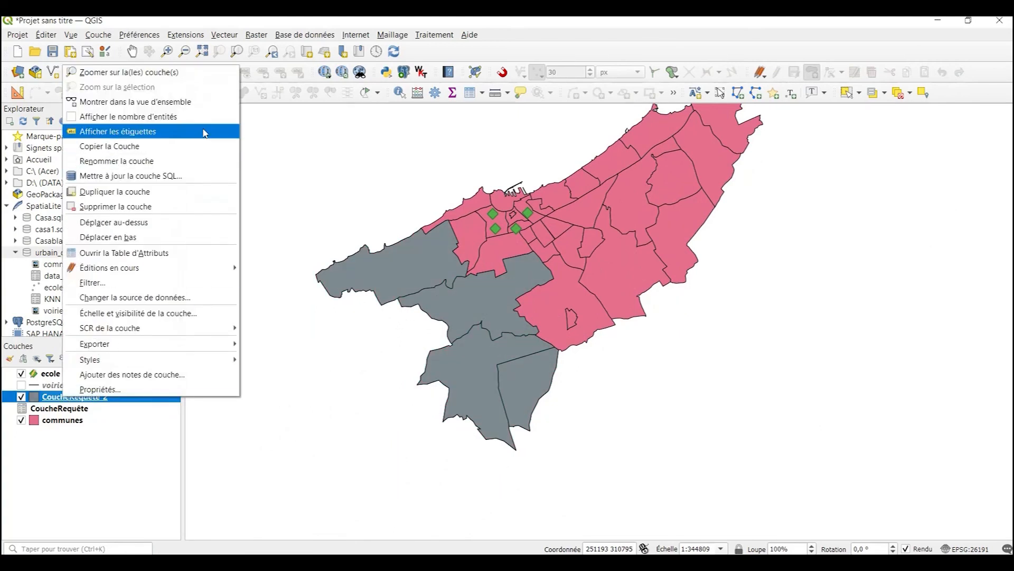
left_click(198, 75)
left_click_drag(692, 275, 602, 312)
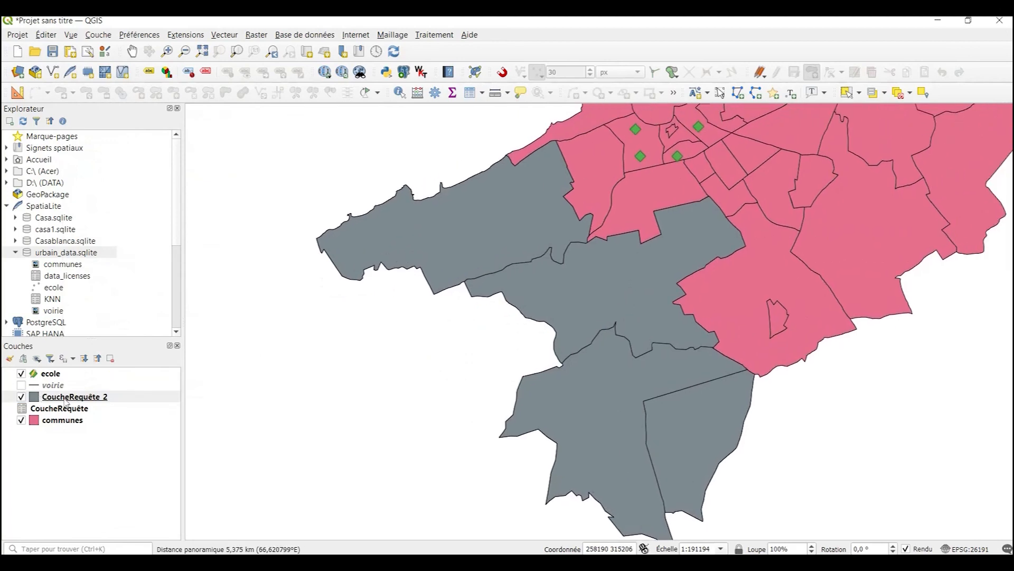
mouse_move(65, 402)
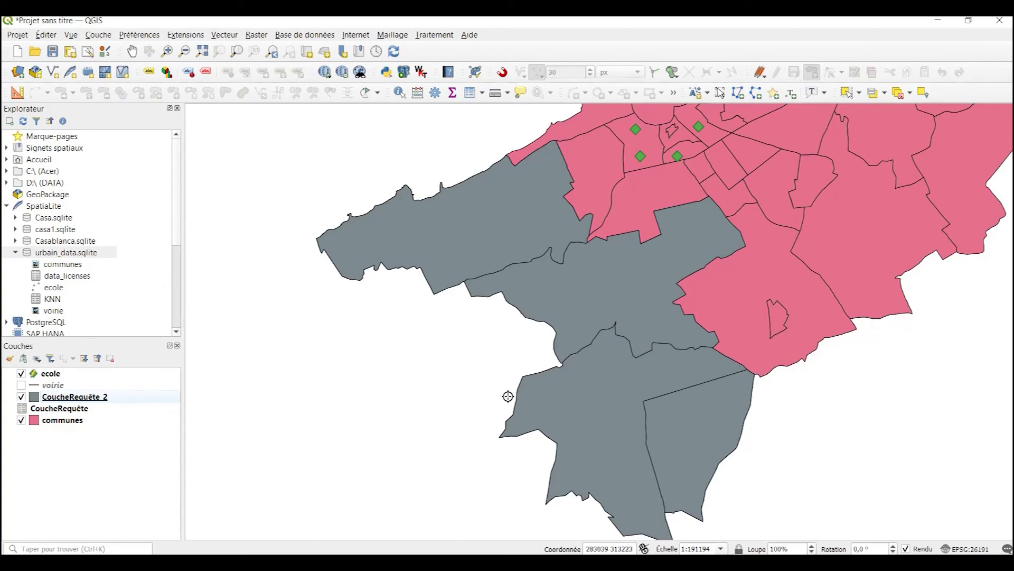
scroll(503, 398, "down", 1)
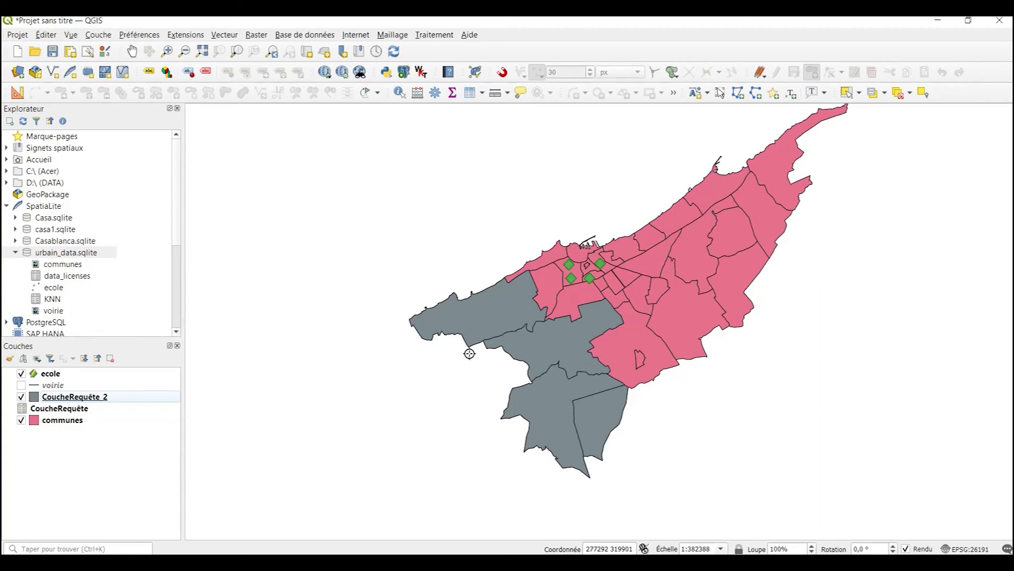
scroll(469, 350, "up", 1)
left_click_drag(482, 356, 453, 307)
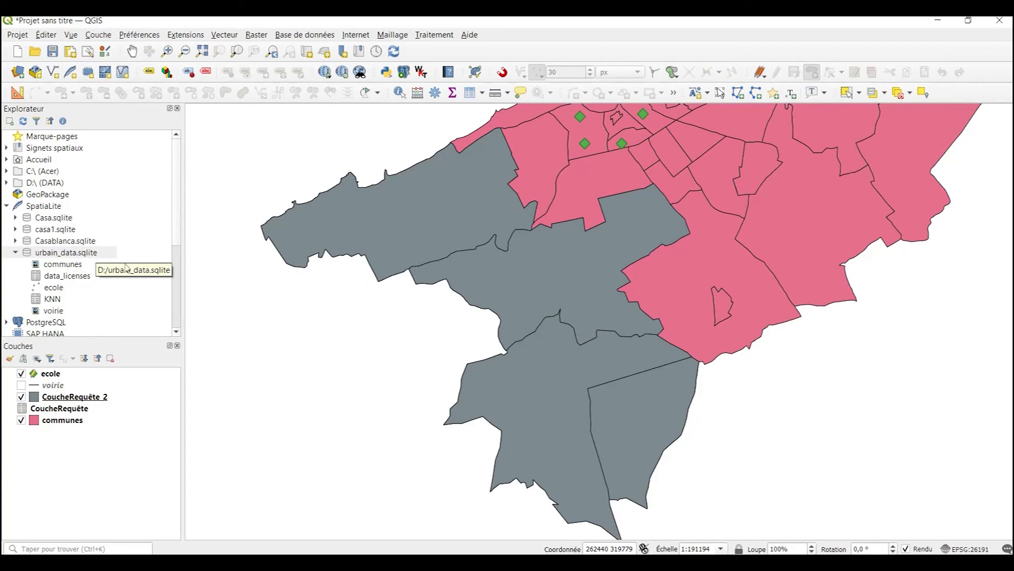
Switch to File Explorer, open the SQLiteStudio folder inside sqlitestudio-3.3.3, and launch SQLiteStudio.exe.
mouse_move(307, 540)
mouse_move(350, 529)
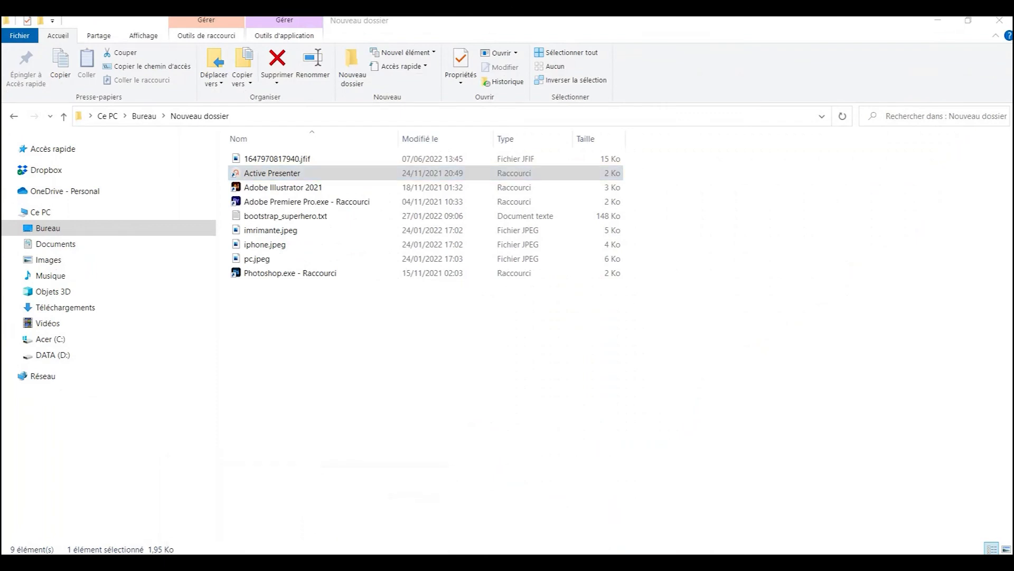
left_click(275, 514)
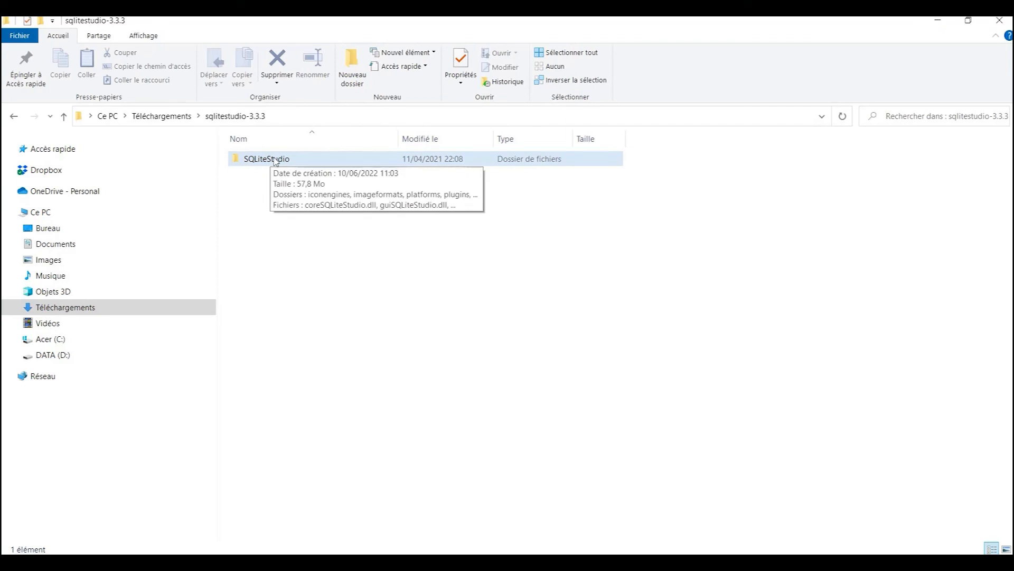
double_click(275, 159)
scroll(317, 243, "down", 1)
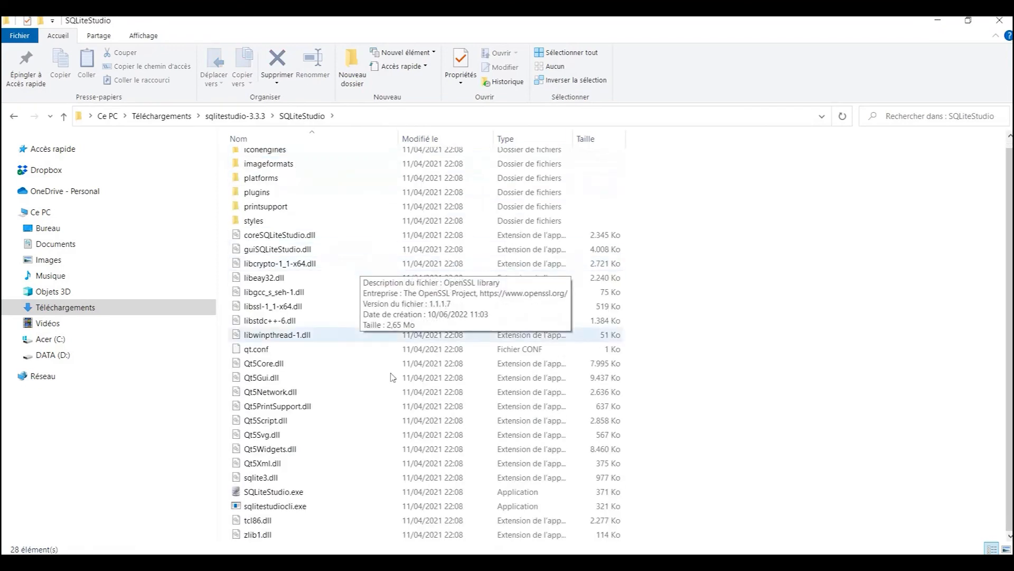
double_click(290, 492)
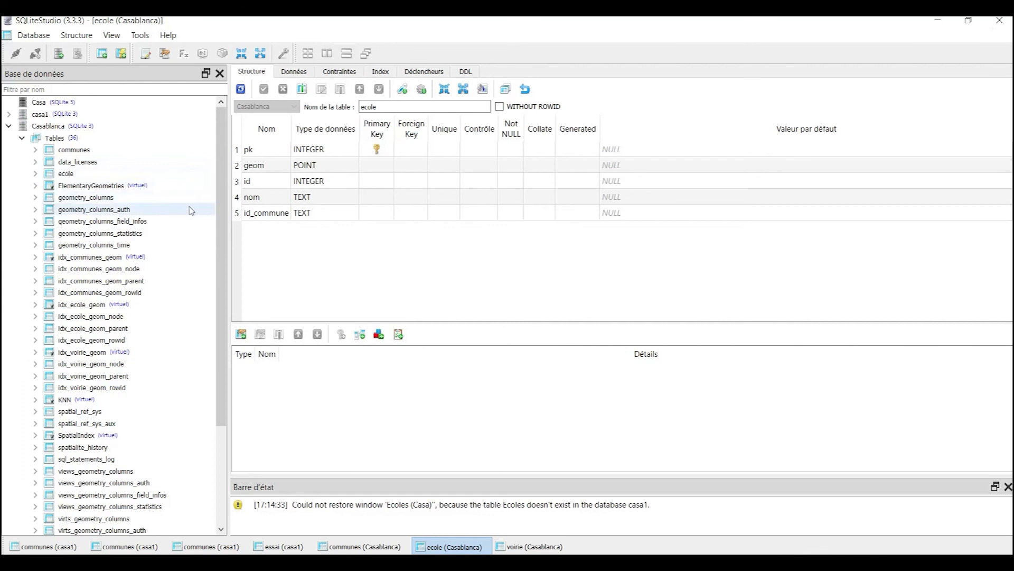
Collapse the Casablanca database in the SQLiteStudio database tree.
mouse_move(192, 153)
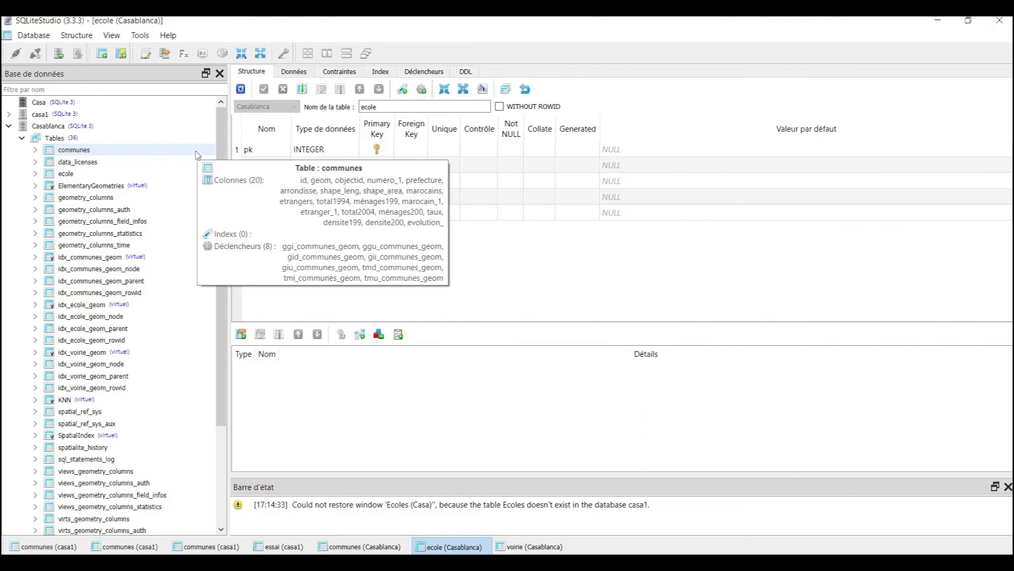
left_click(8, 127)
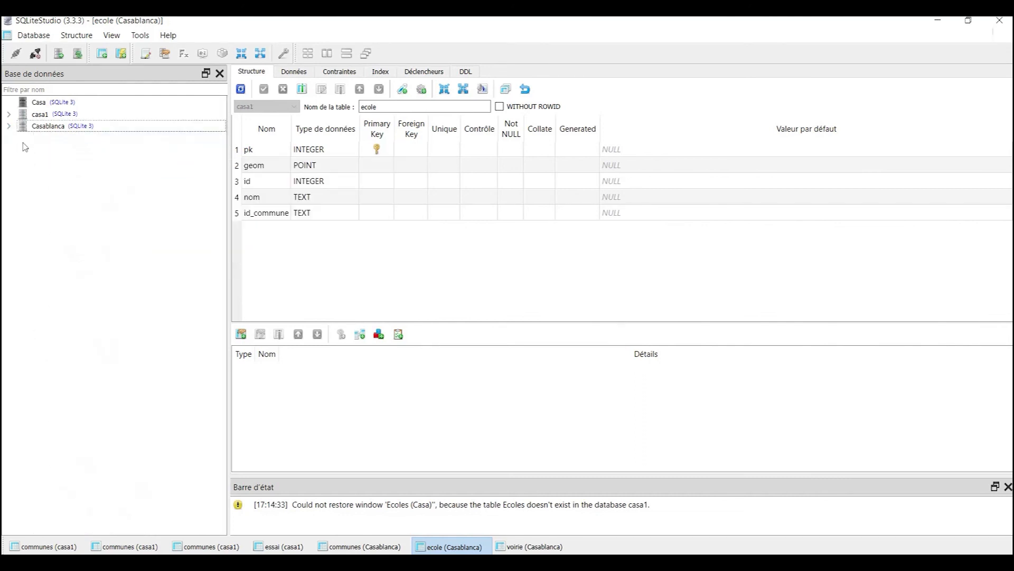
left_click(37, 37)
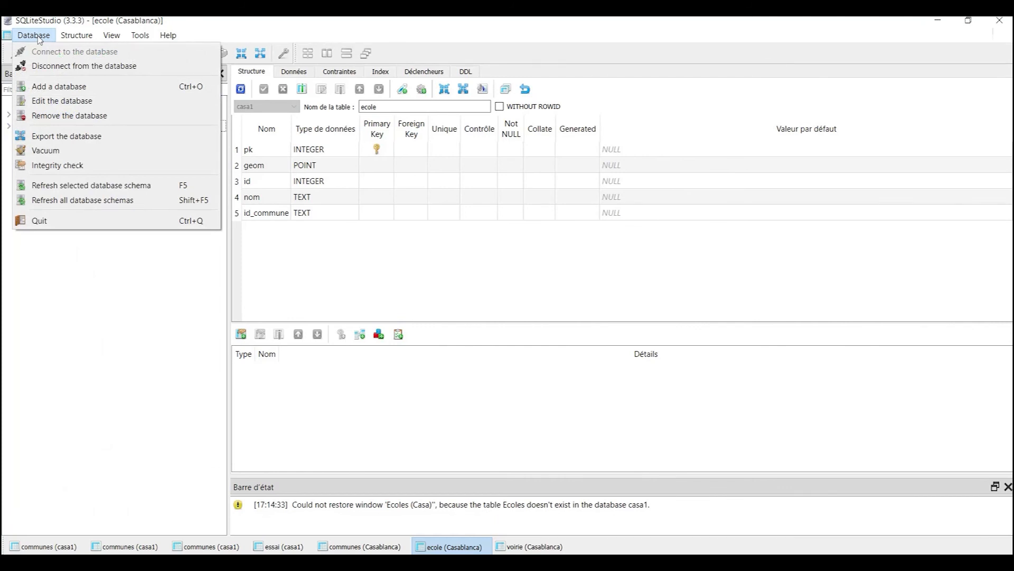
left_click(107, 262)
Add the SQLite 3 database file D:/urbain_data.sqlite under the name urbain_data, keep it permanent, and select it in the database list.
left_click(32, 38)
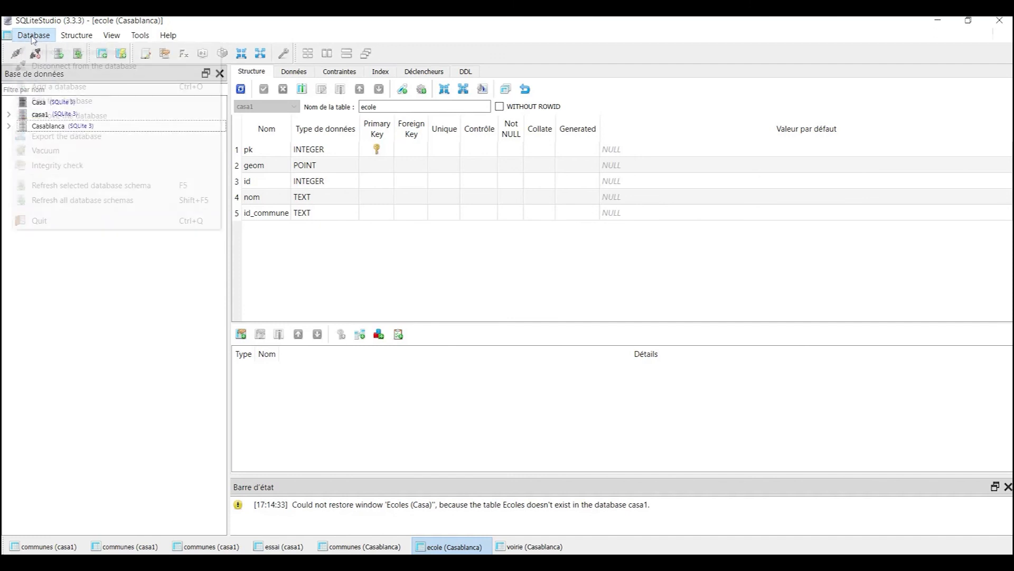
left_click(54, 88)
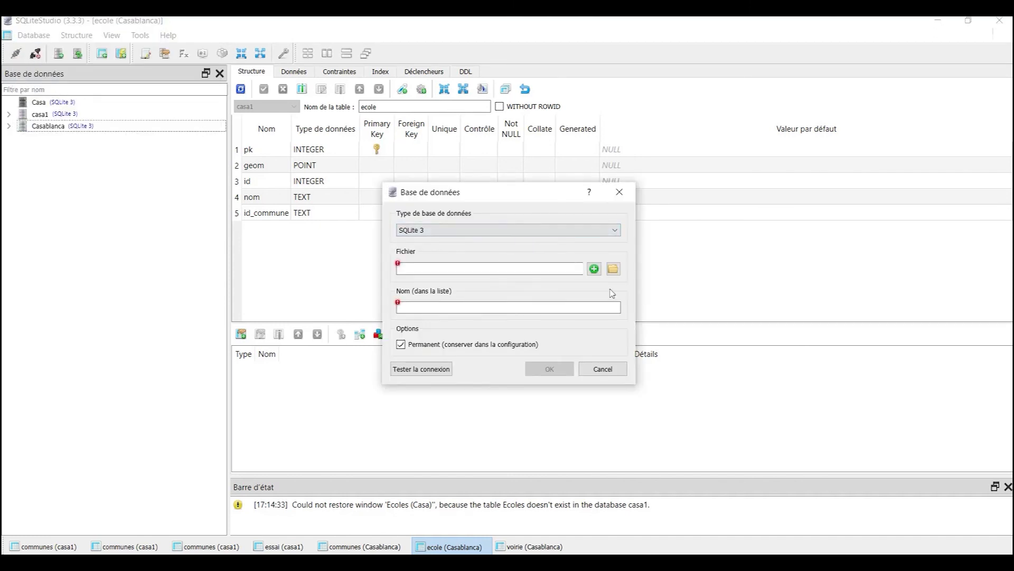
left_click(613, 270)
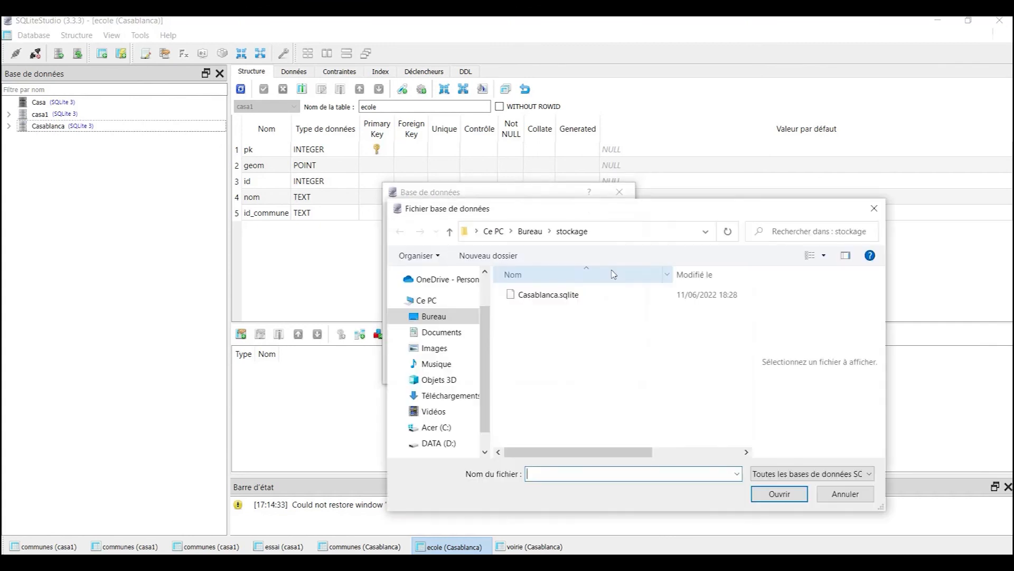
left_click(556, 299)
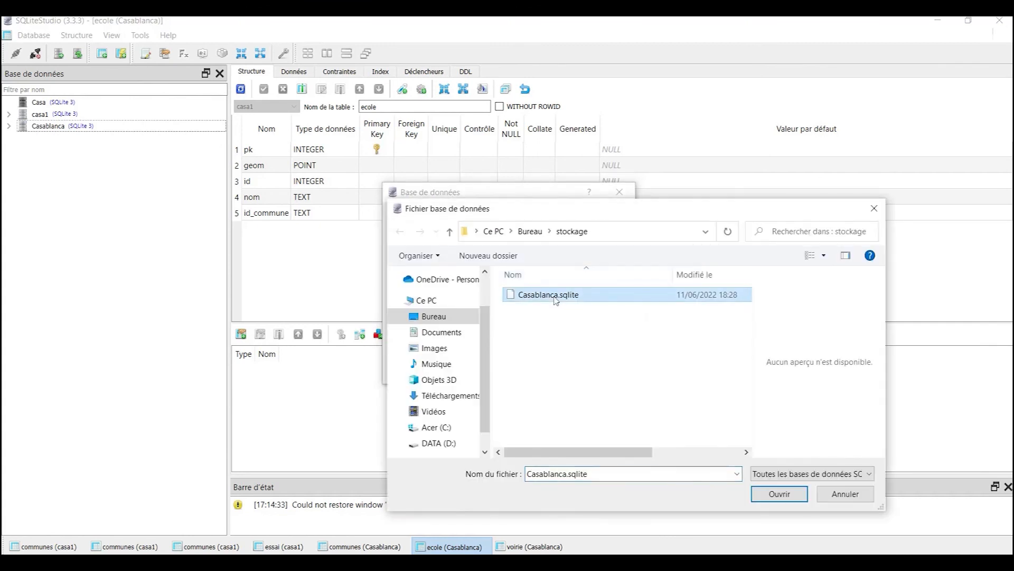
left_click(529, 233)
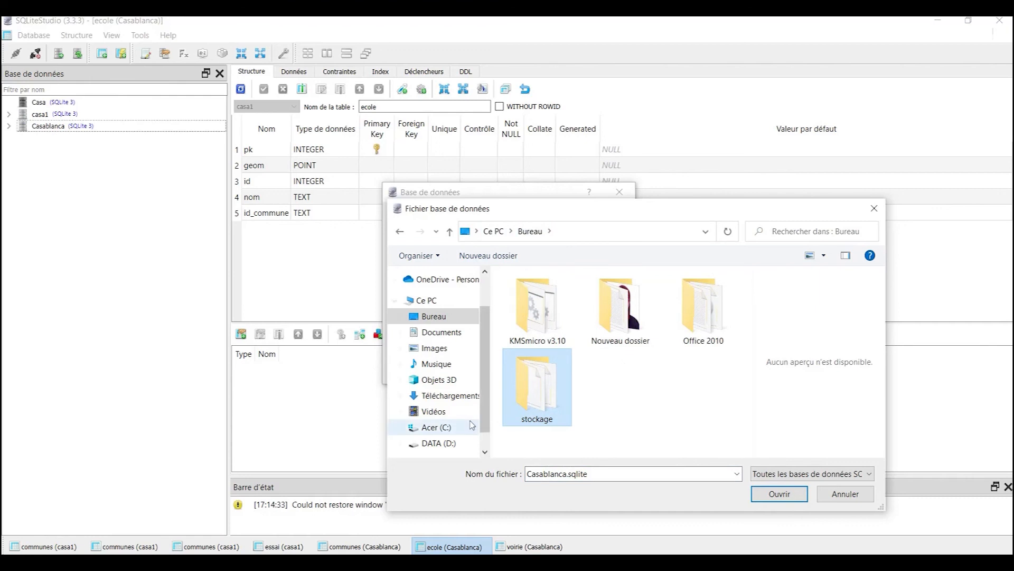
left_click(443, 444)
scroll(583, 413, "down", 3)
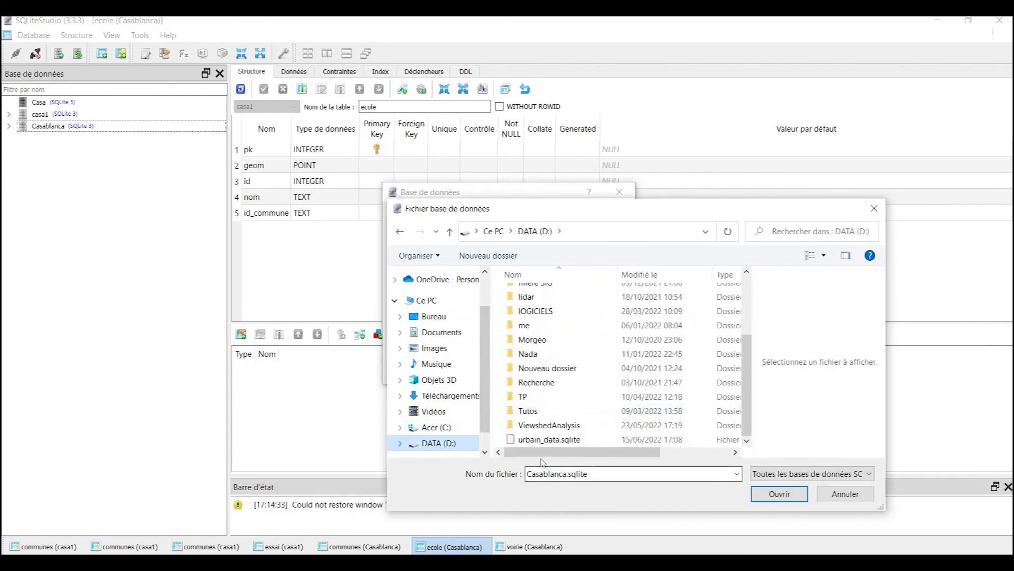
left_click(550, 439)
left_click(780, 493)
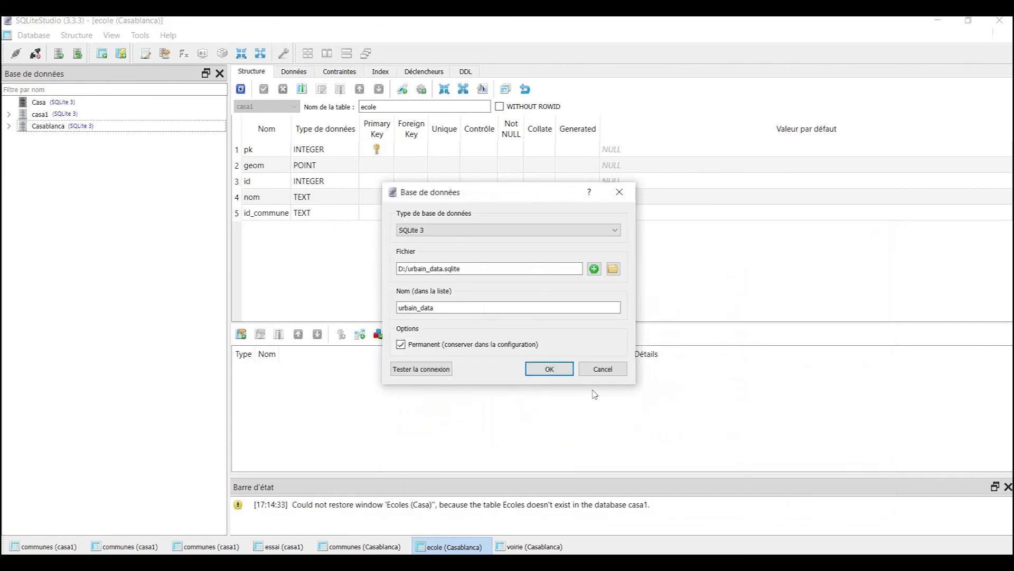
left_click(550, 374)
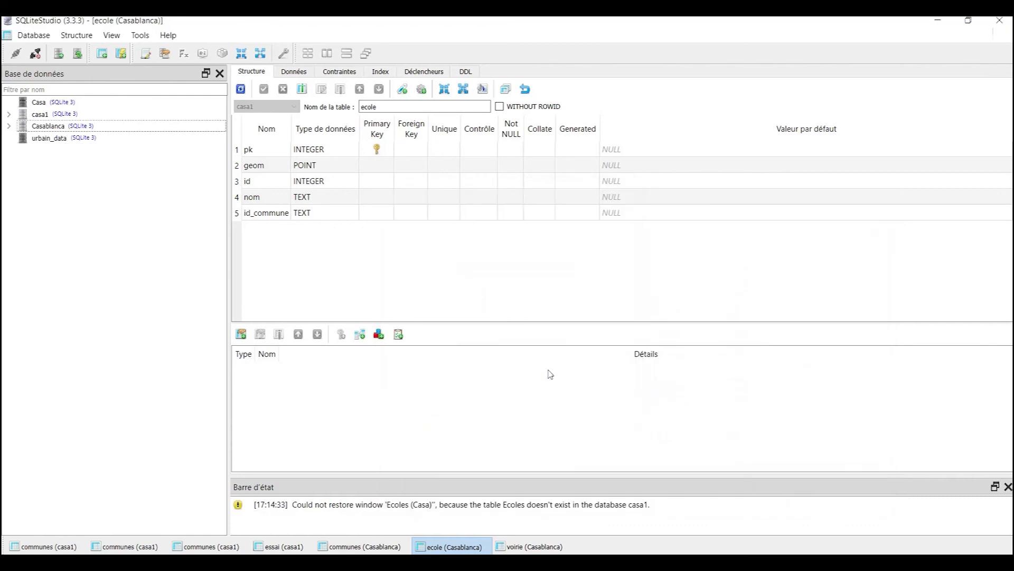
left_click(44, 137)
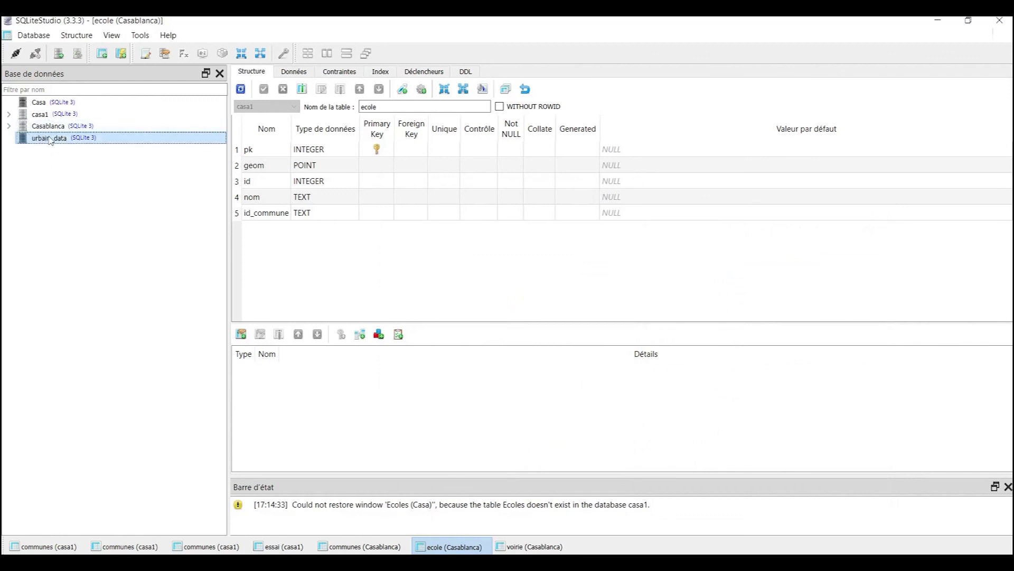
Connect to the urbain_data database and look through its tables and views in the database tree.
left_click(16, 53)
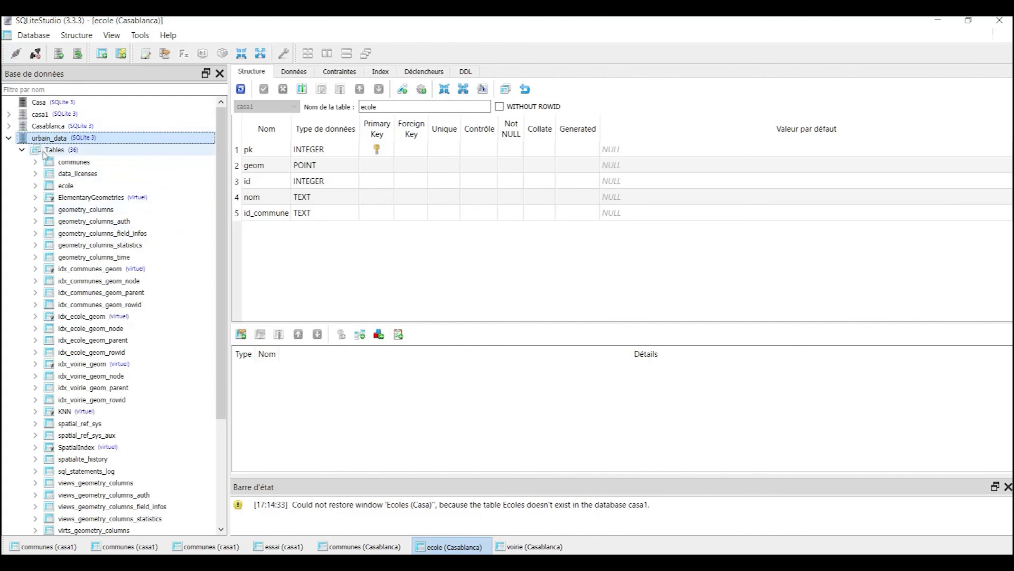
scroll(146, 444, "down", 4)
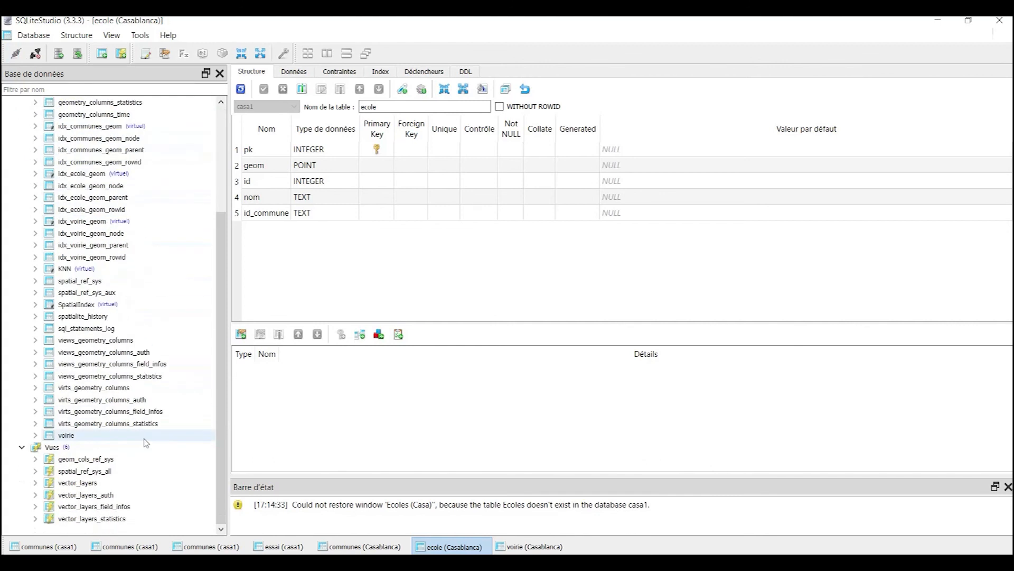
scroll(147, 443, "up", 4)
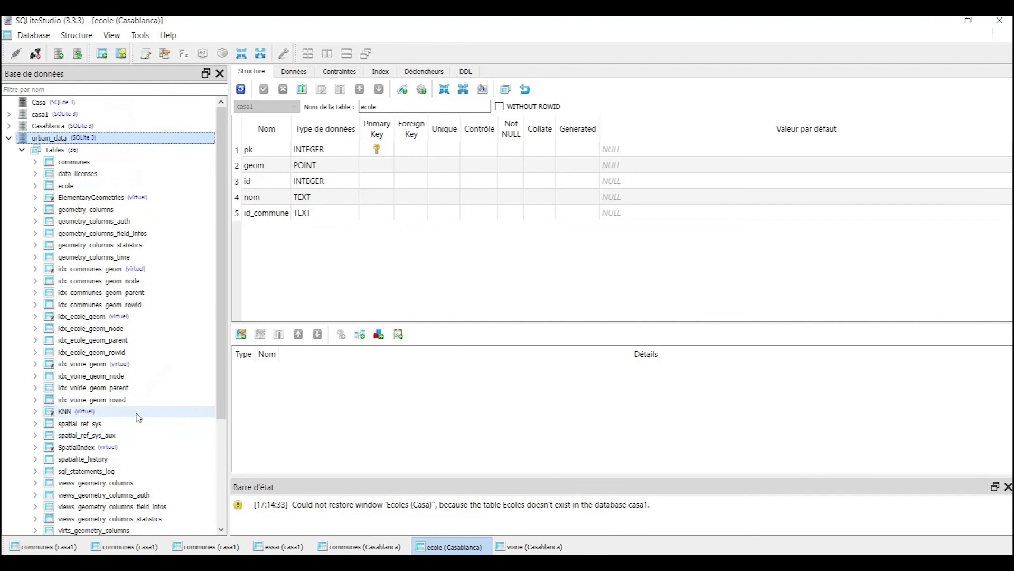
scroll(139, 417, "down", 2)
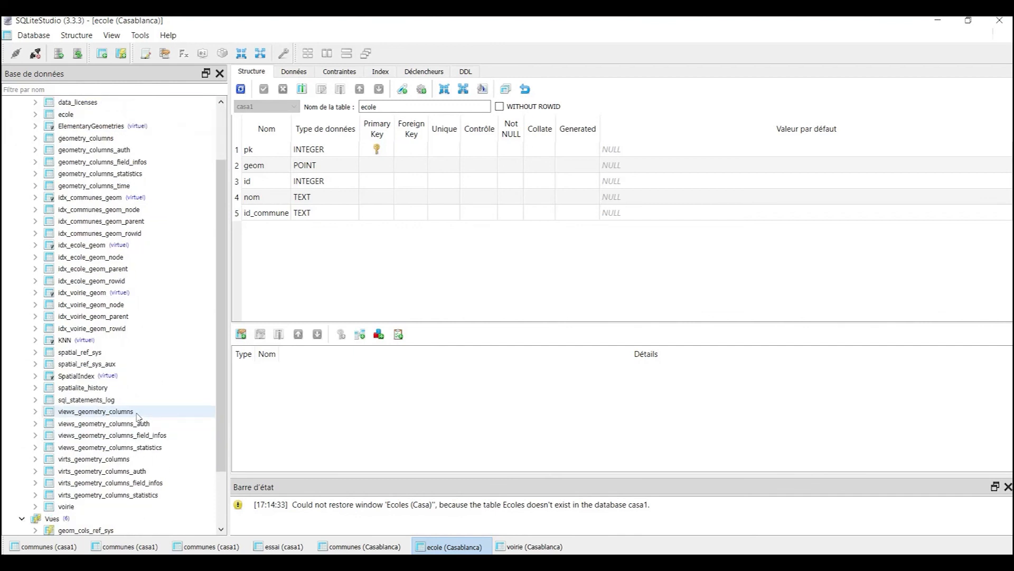
scroll(138, 417, "up", 2)
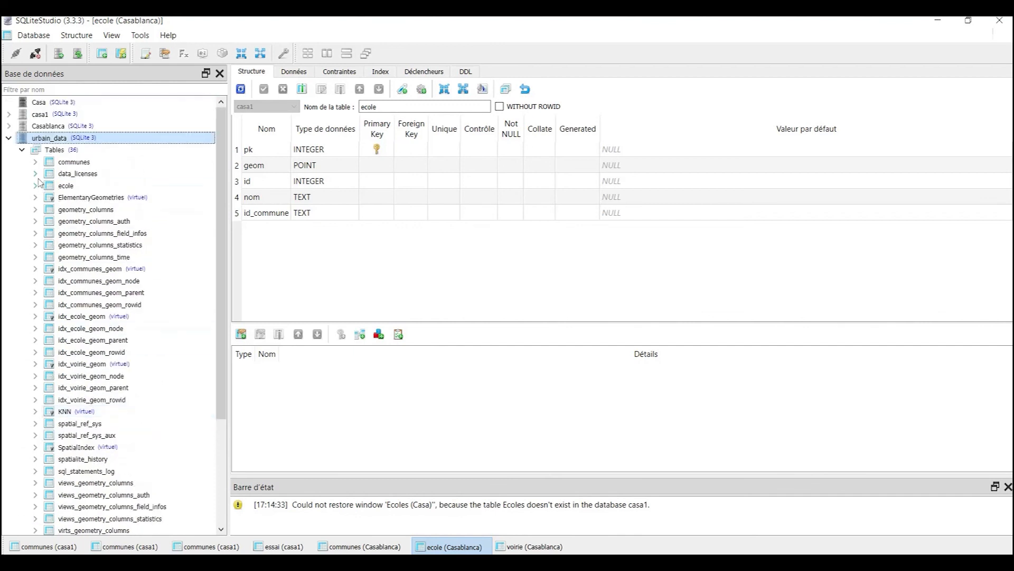
Open the structures of the communes, ecole and voirie tables in urbain_data to examine their columns and data types.
left_click(65, 163)
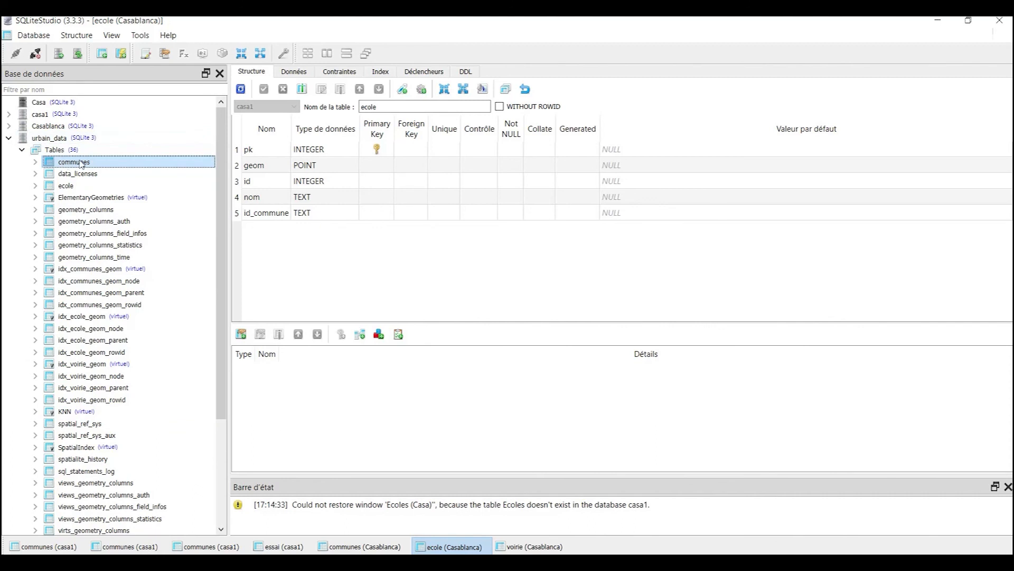
double_click(79, 163)
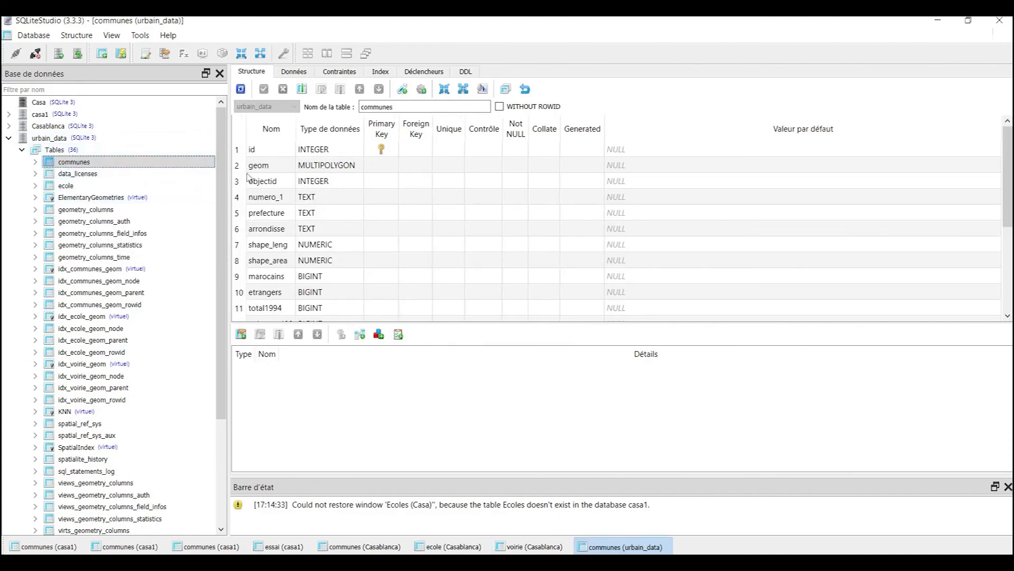
double_click(79, 186)
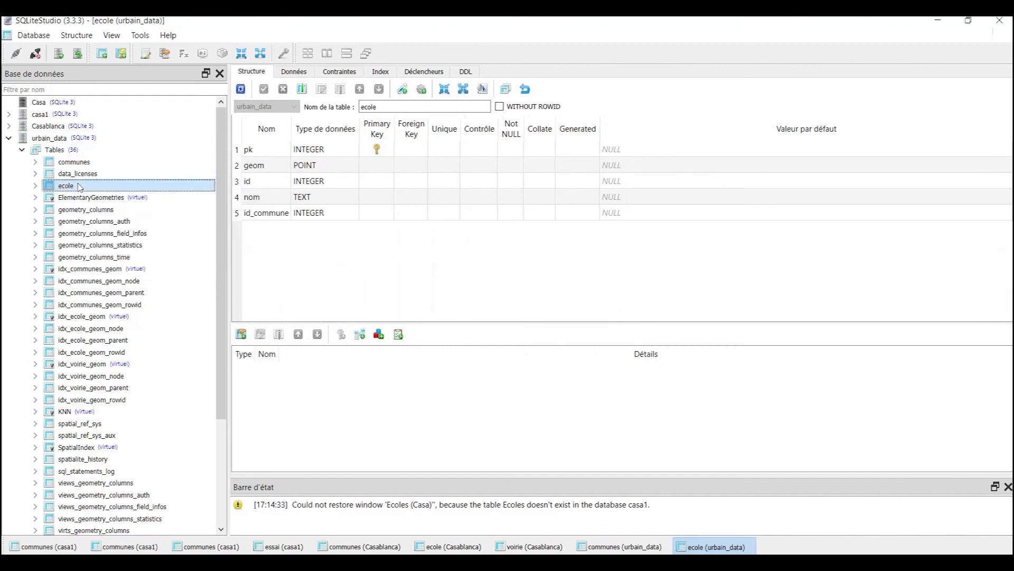
scroll(85, 201, "down", 4)
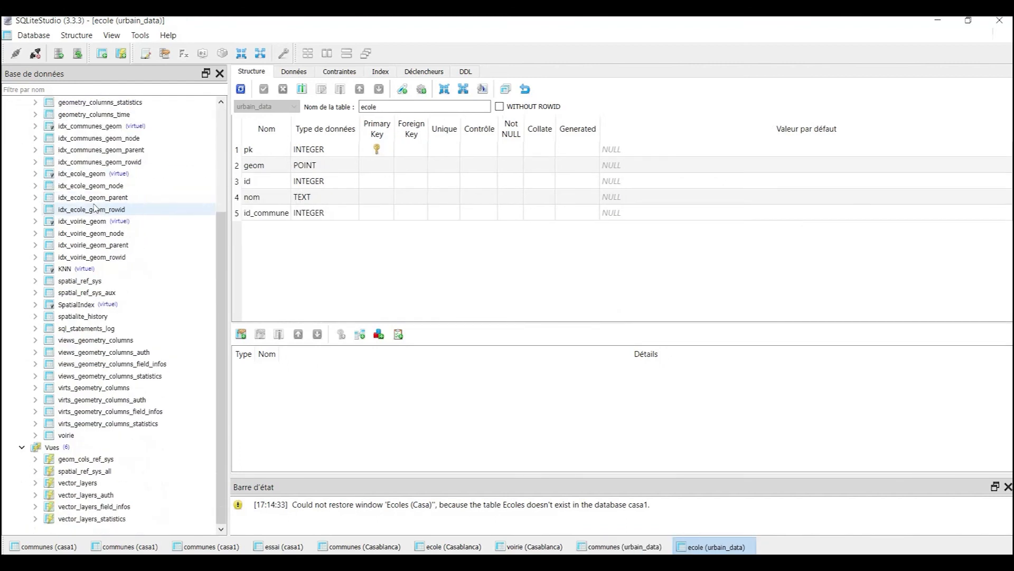
left_click(98, 438)
double_click(100, 437)
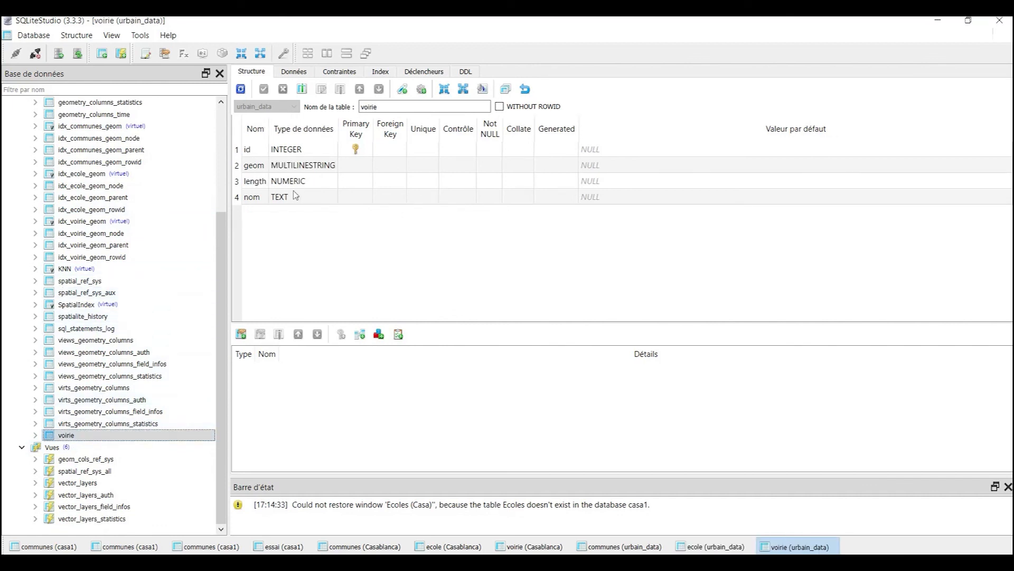
scroll(105, 280, "up", 3)
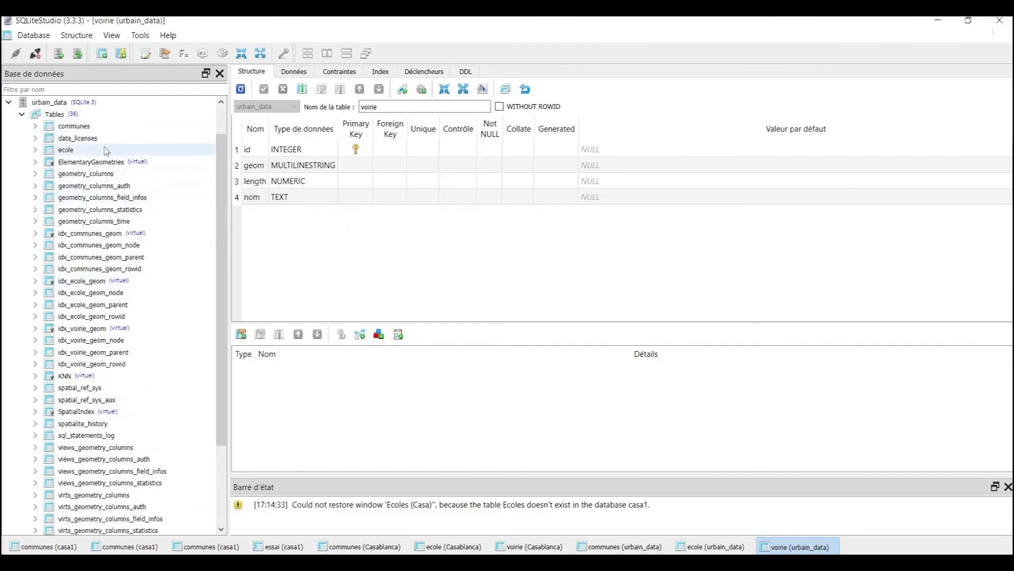
Reopen the structure of the urbain_data communes table and expand its column list in the database tree.
double_click(73, 126)
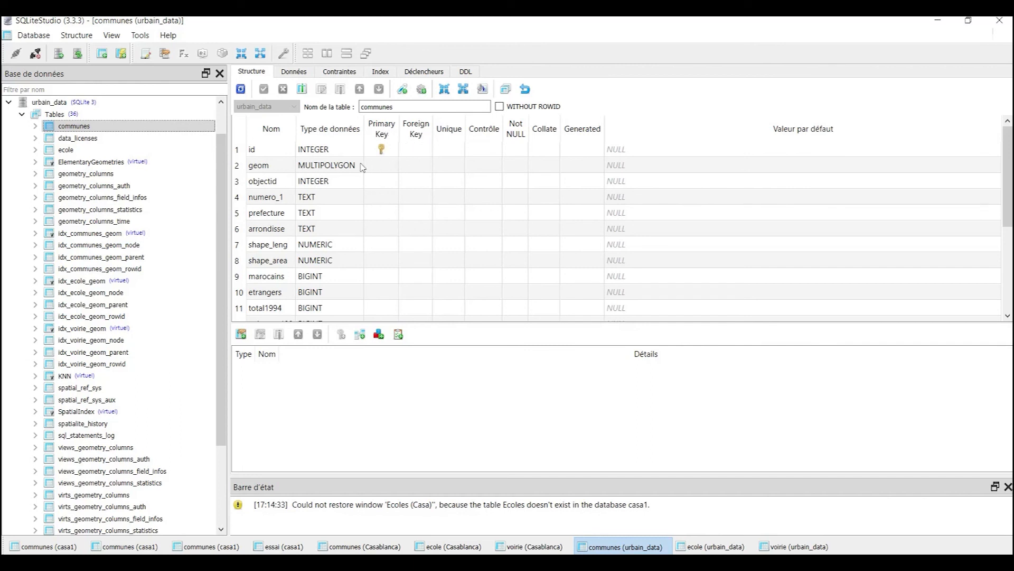
scroll(331, 260, "down", 3)
scroll(331, 260, "up", 3)
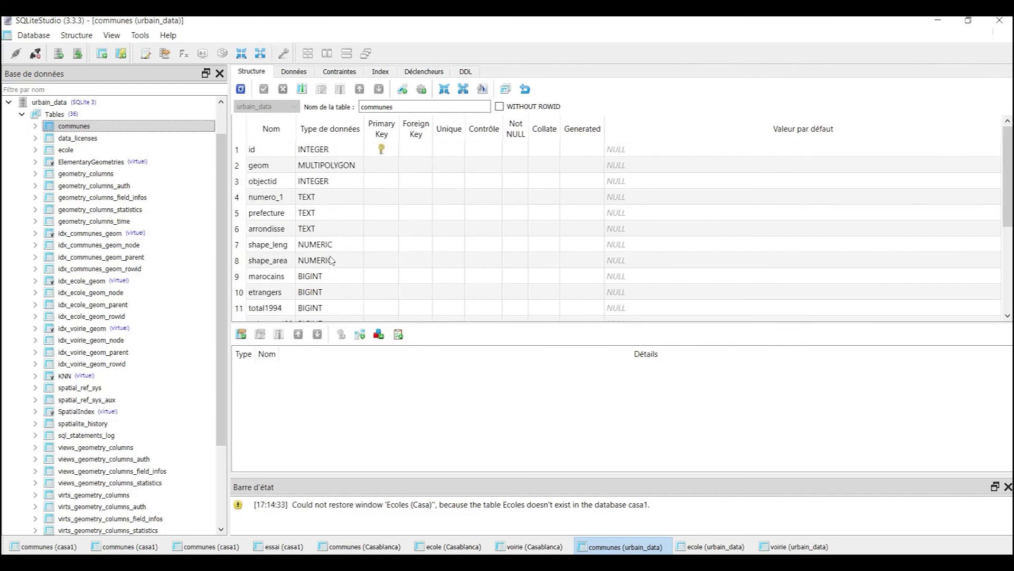
left_click(35, 127)
left_click(49, 138)
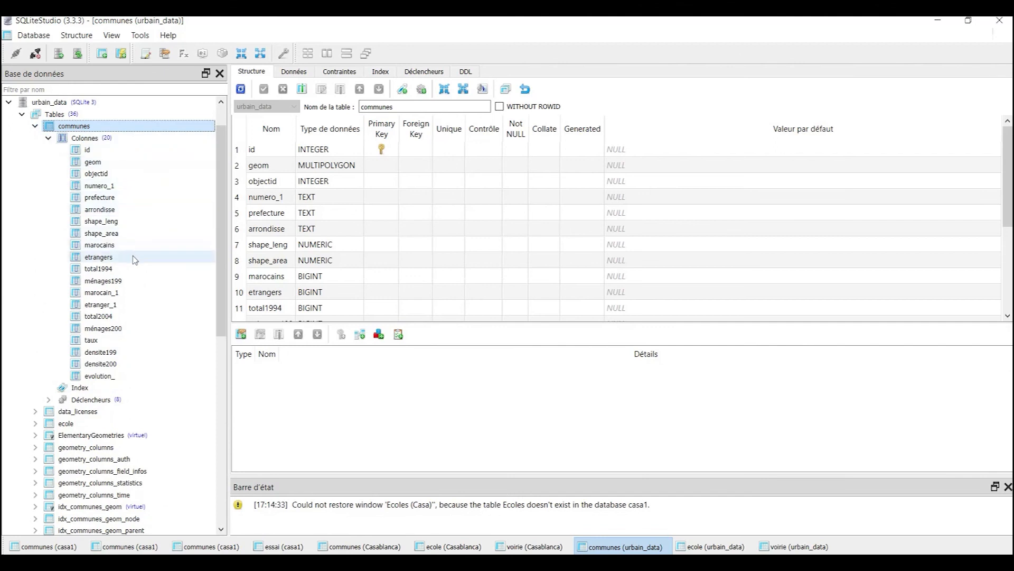
Add Unique and Not NULL constraints to the objectid column of the communes table and review the column list.
double_click(92, 175)
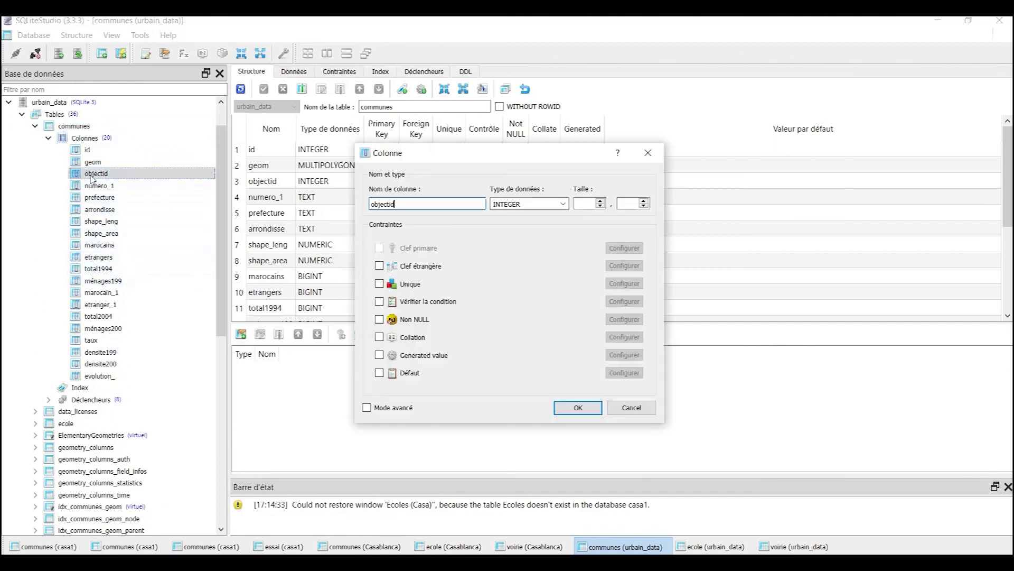
left_click(380, 284)
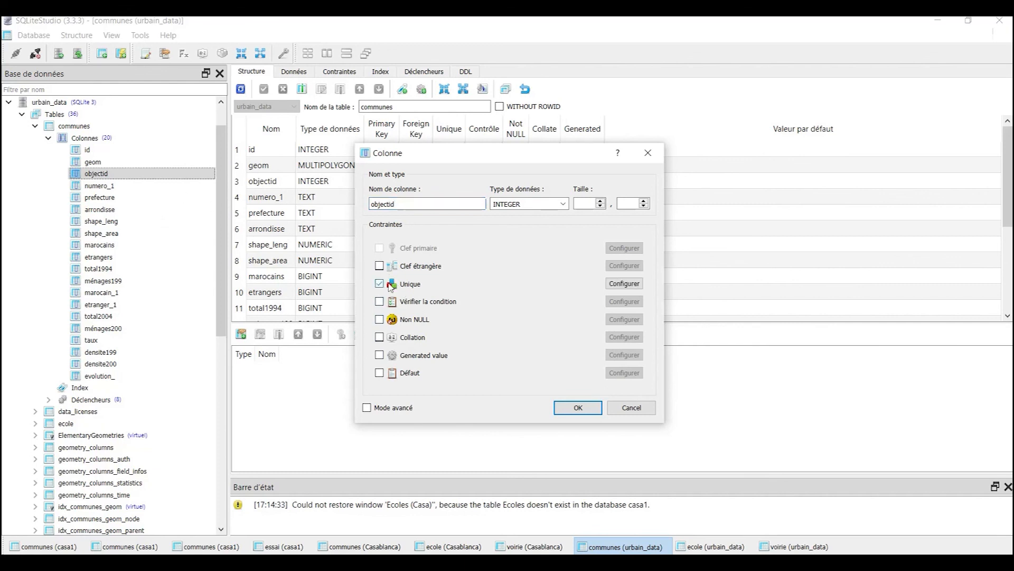
left_click(380, 320)
left_click(578, 408)
scroll(265, 285, "down", 3)
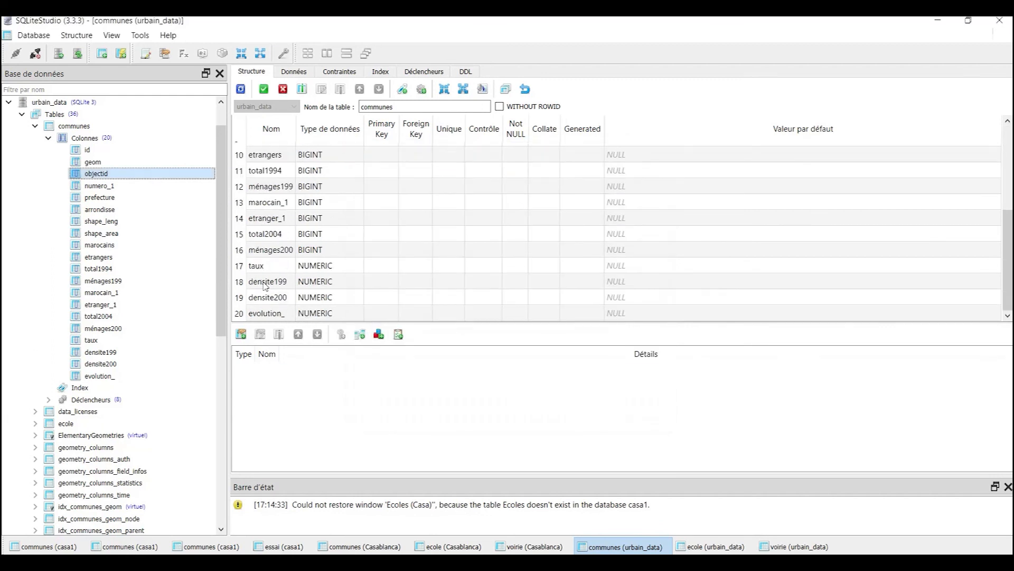
scroll(265, 285, "up", 3)
scroll(265, 285, "down", 3)
scroll(265, 286, "up", 3)
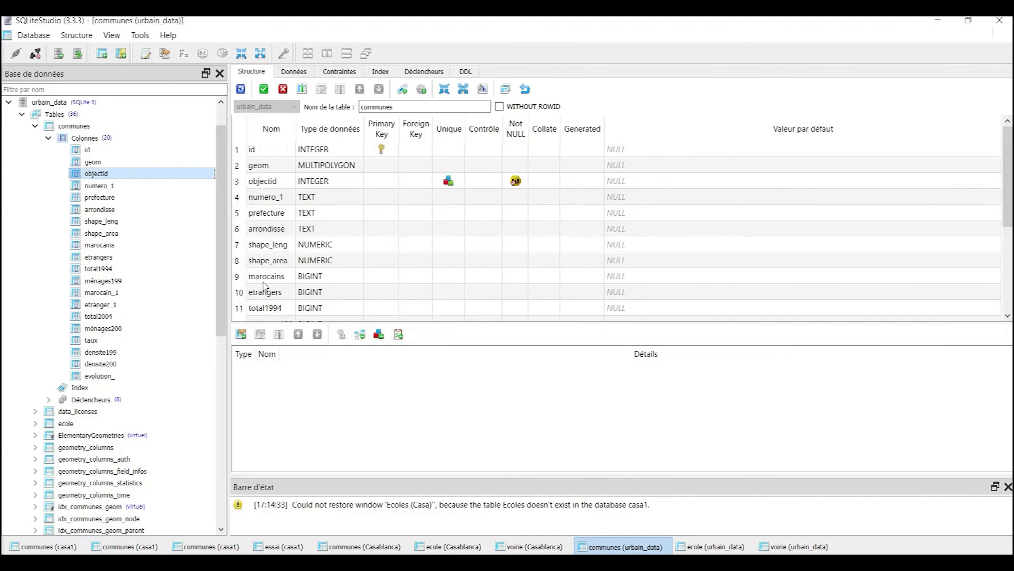
Start a new column in the communes table named id_voirie with data type INTEGER.
left_click(303, 89)
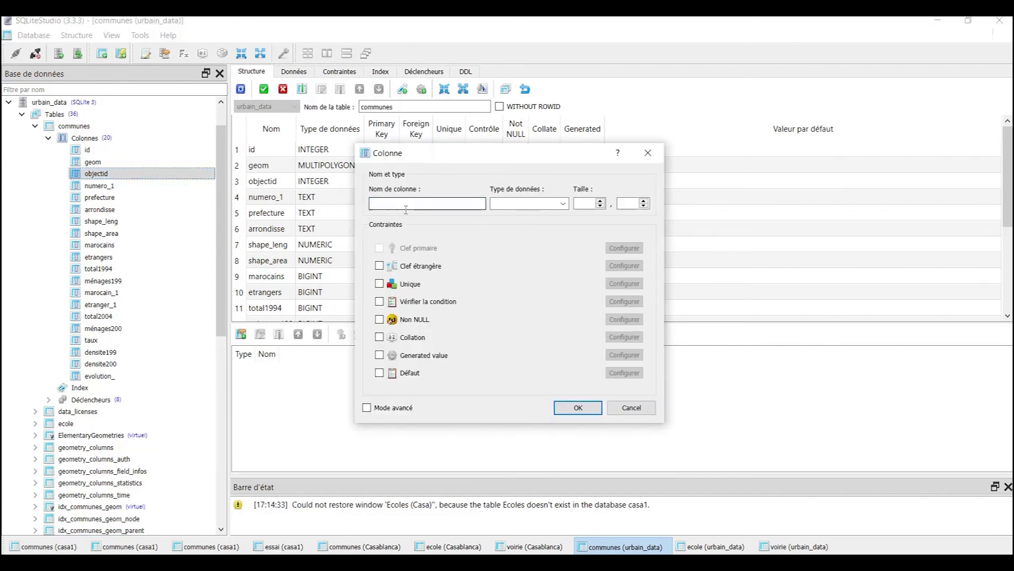
type("id_voirie")
key("Tab")
left_click(563, 204)
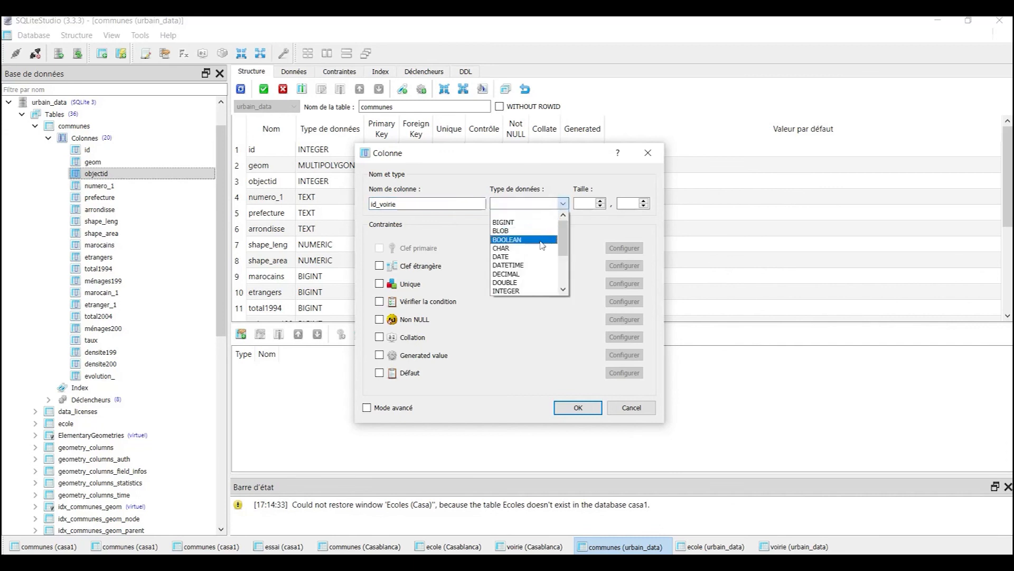
left_click(527, 290)
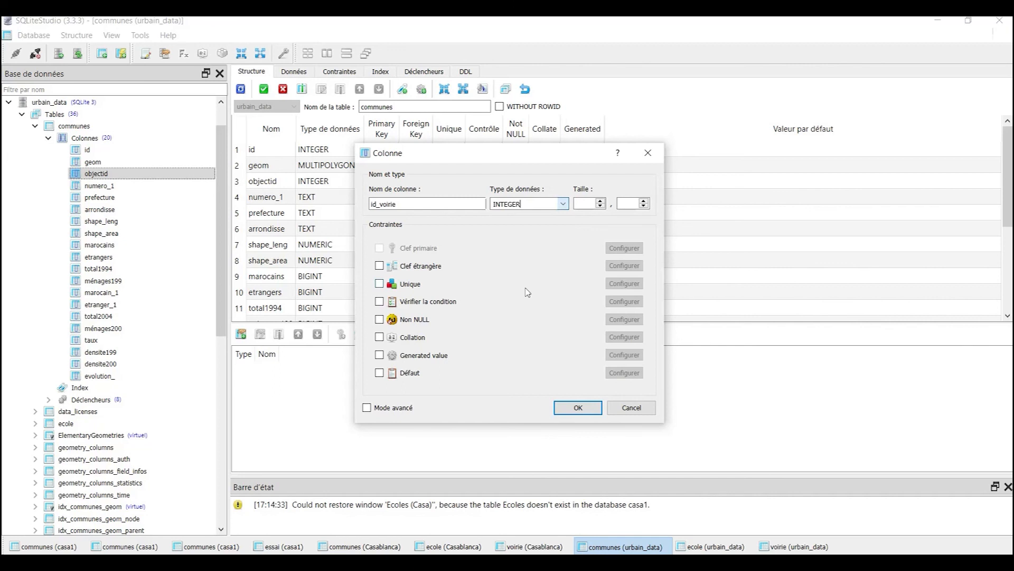
Make id_voirie a foreign key referencing the id column of voirie, add the Not NULL constraint, and accept the new column.
left_click(379, 266)
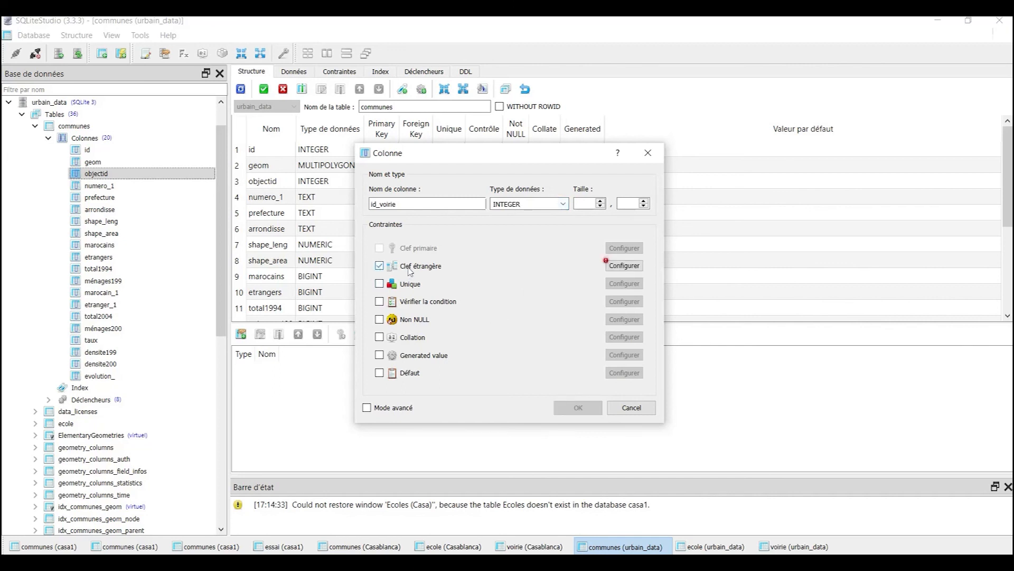
left_click(623, 266)
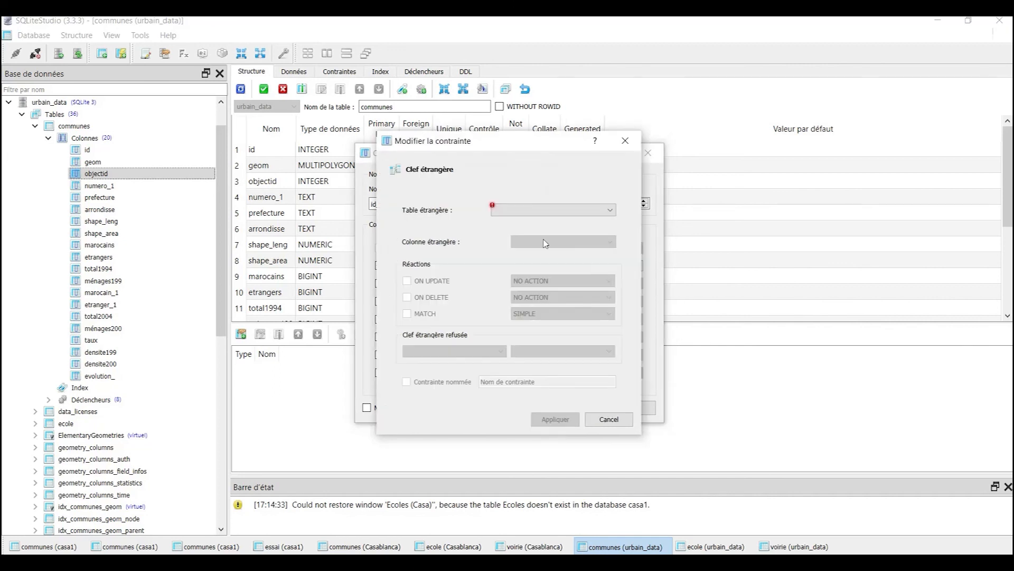
left_click(594, 209)
scroll(549, 248, "down", 7)
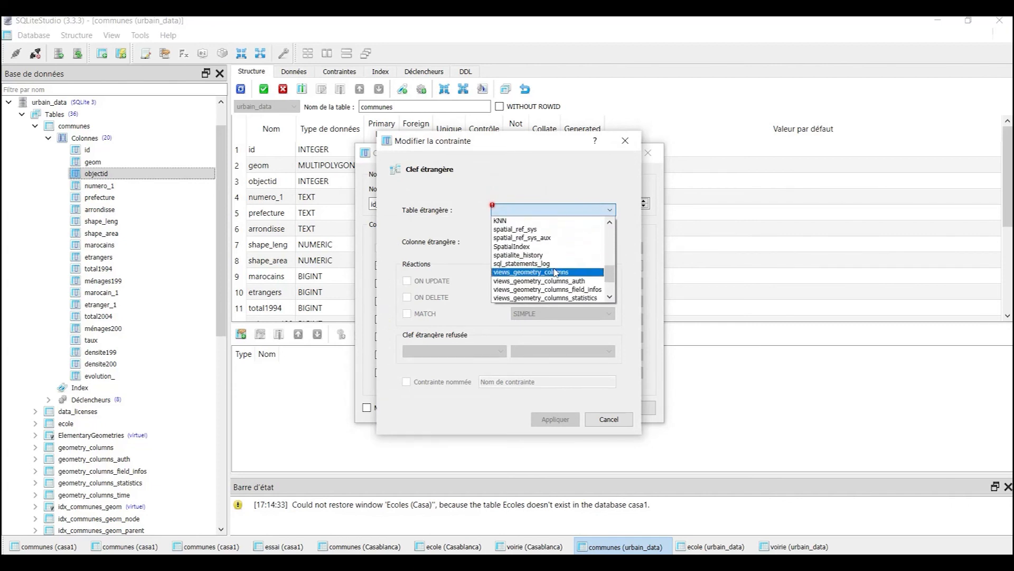
scroll(550, 274, "down", 2)
left_click(499, 298)
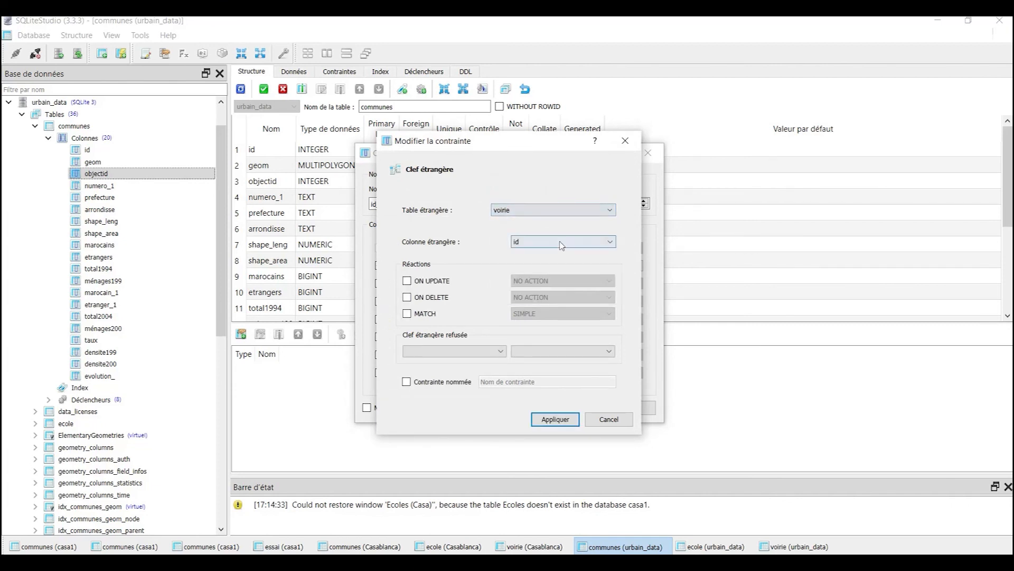
left_click(538, 242)
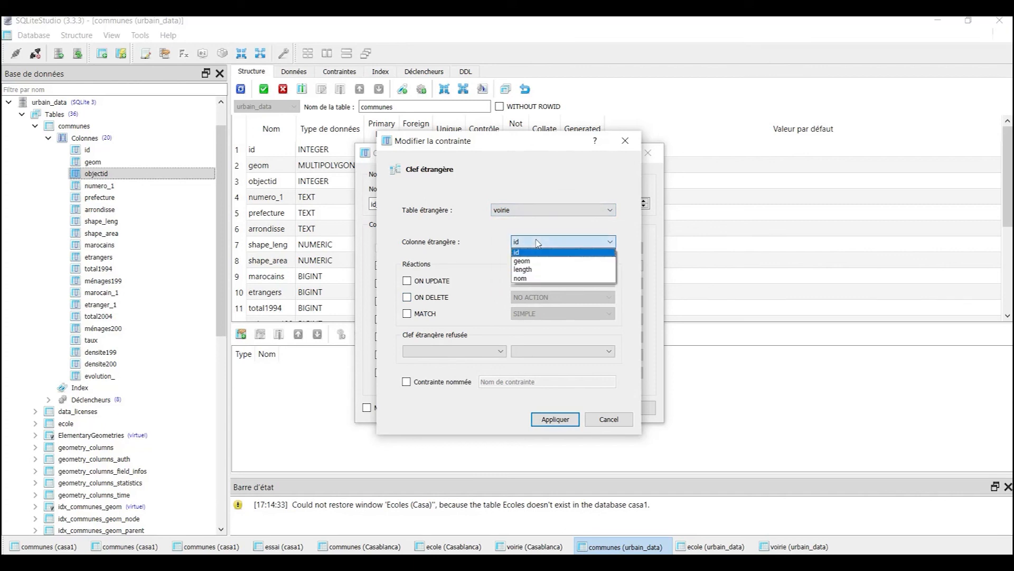
left_click(537, 243)
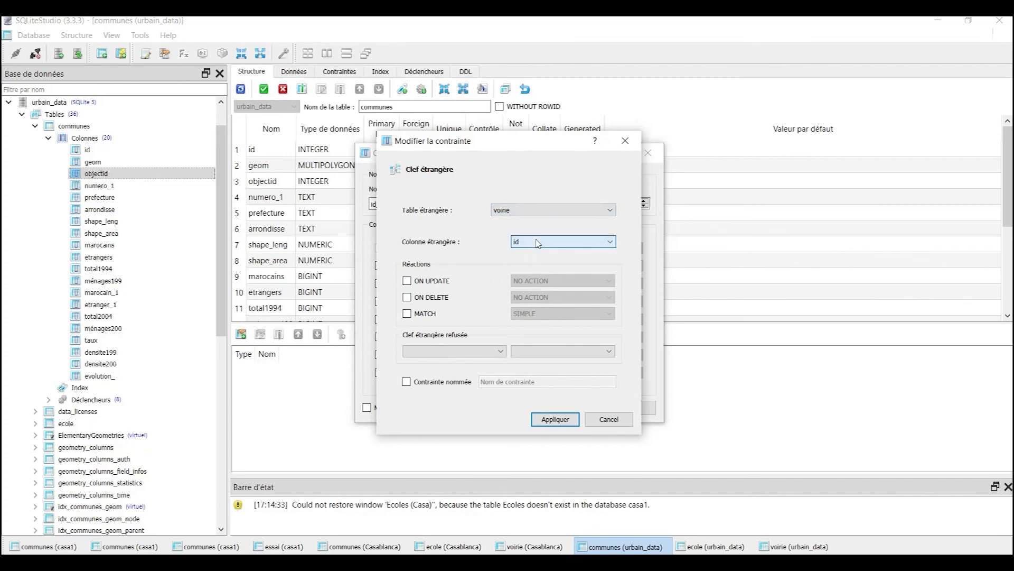
left_click(543, 420)
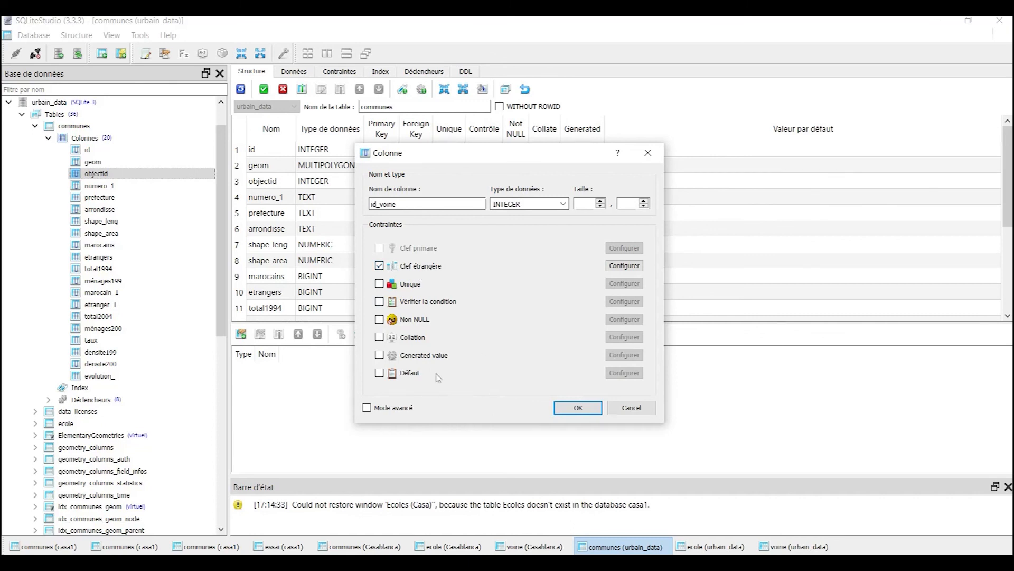
left_click(379, 319)
left_click(575, 410)
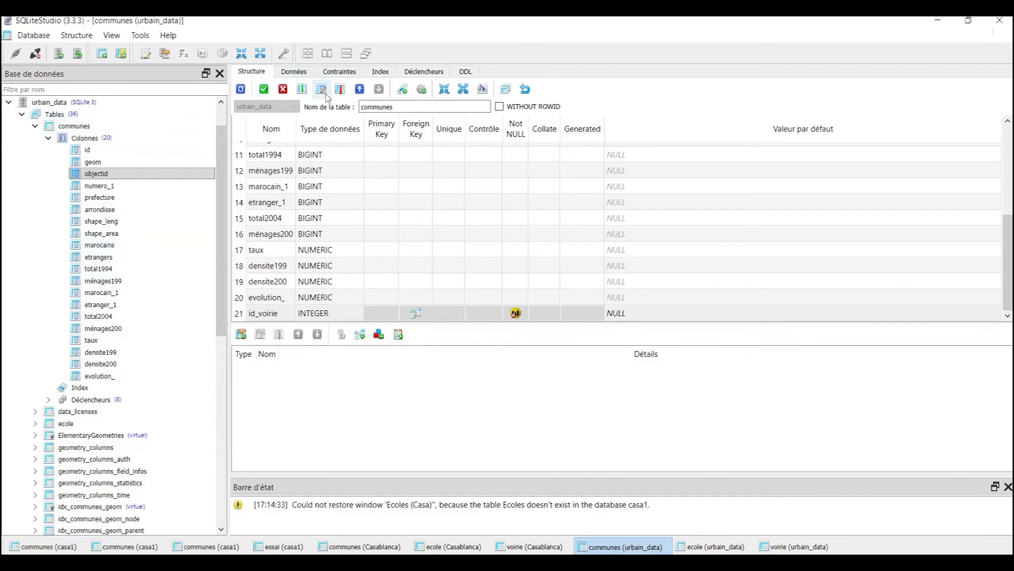
Switch to the QGIS main window and bring the urbain_data.sqlite tables into view in the browser.
left_click(410, 562)
left_click(343, 517)
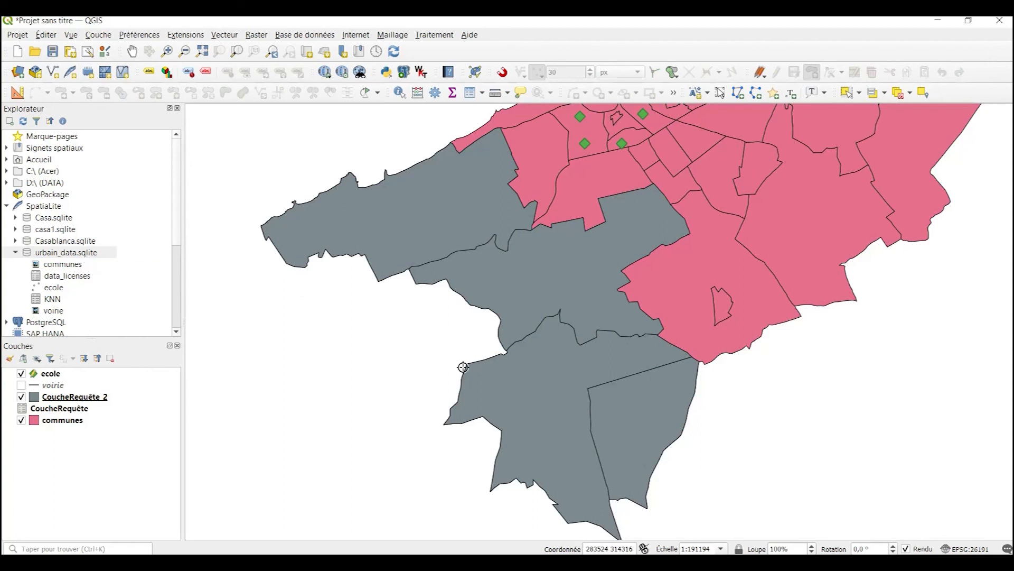
scroll(106, 280, "down", 1)
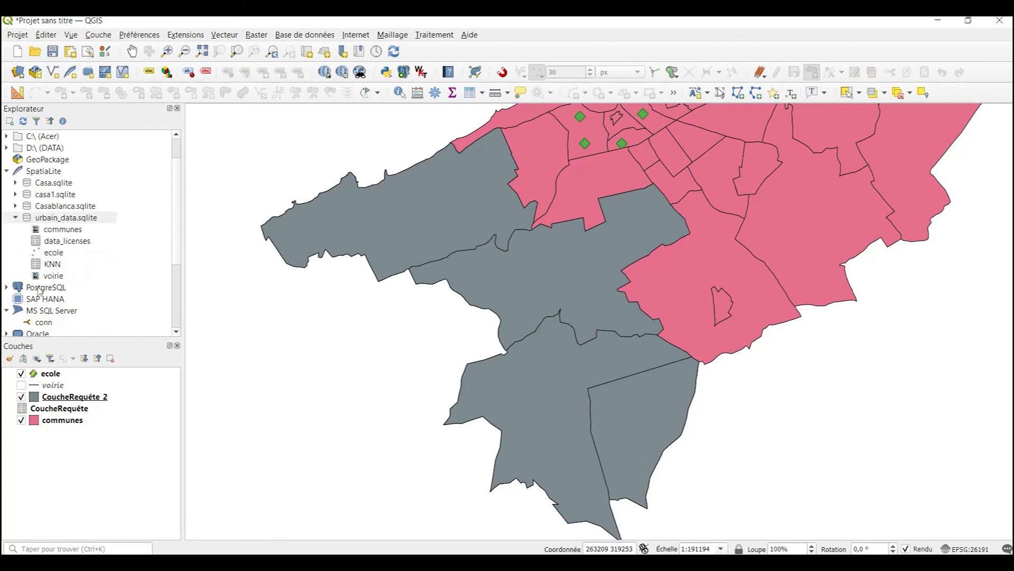